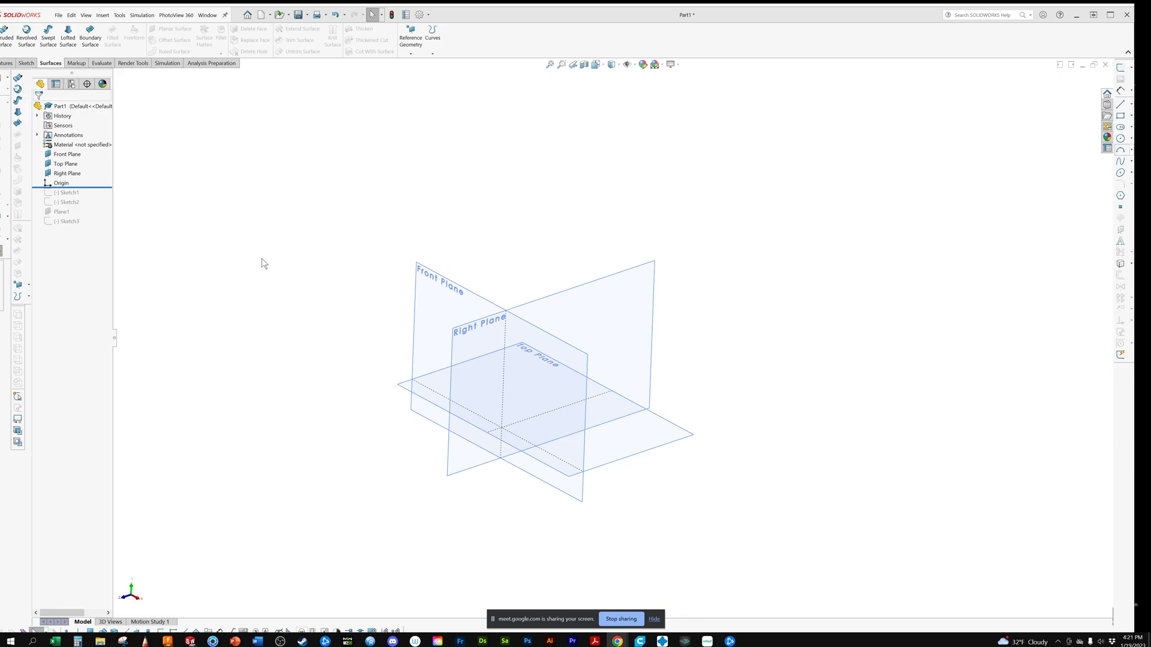
# Start a sketch on the Front Plane and draw a two-point spline sloping down across the plane.
pyautogui.scroll(-2, 382, 224)
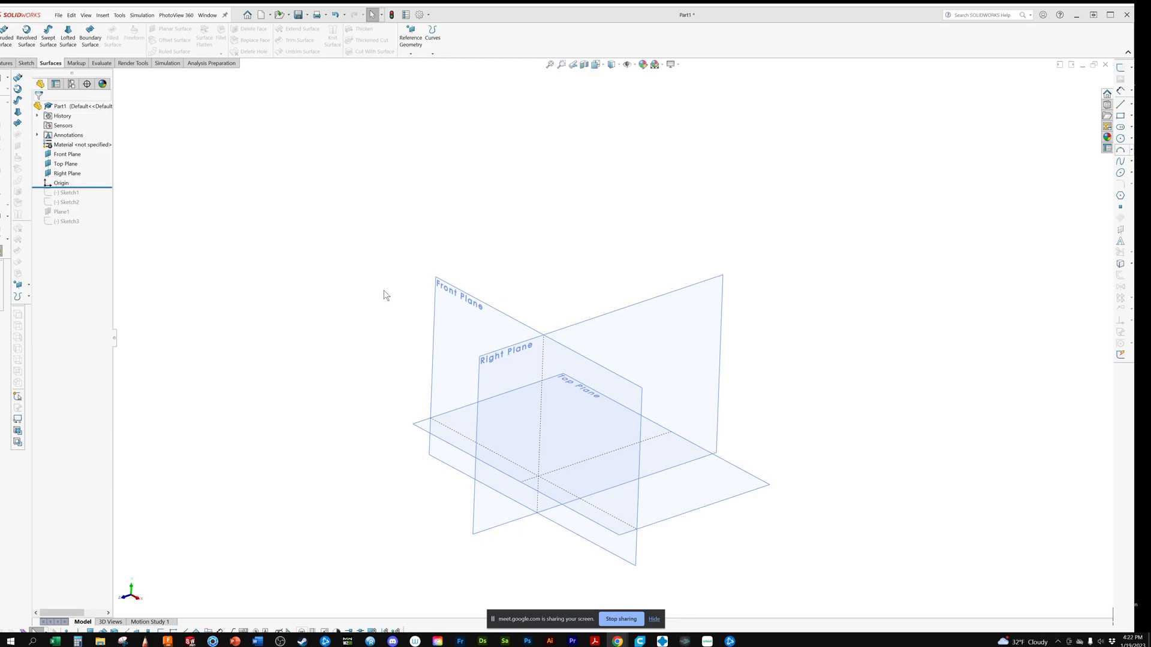
pyautogui.click(451, 258)
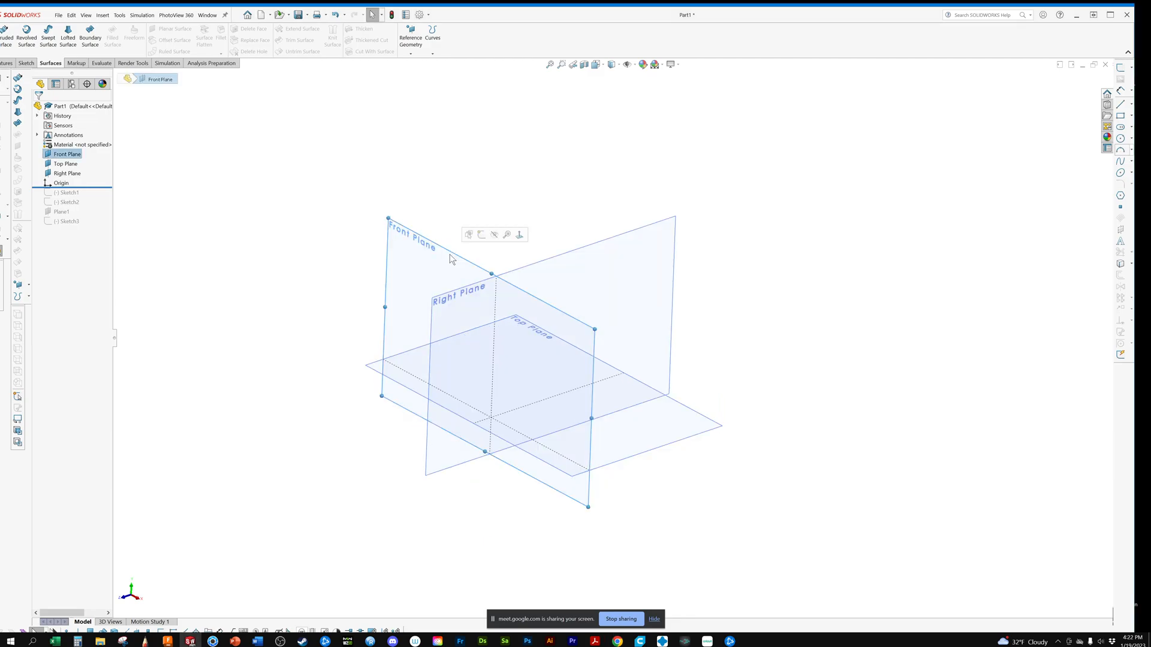
pyautogui.click(482, 235)
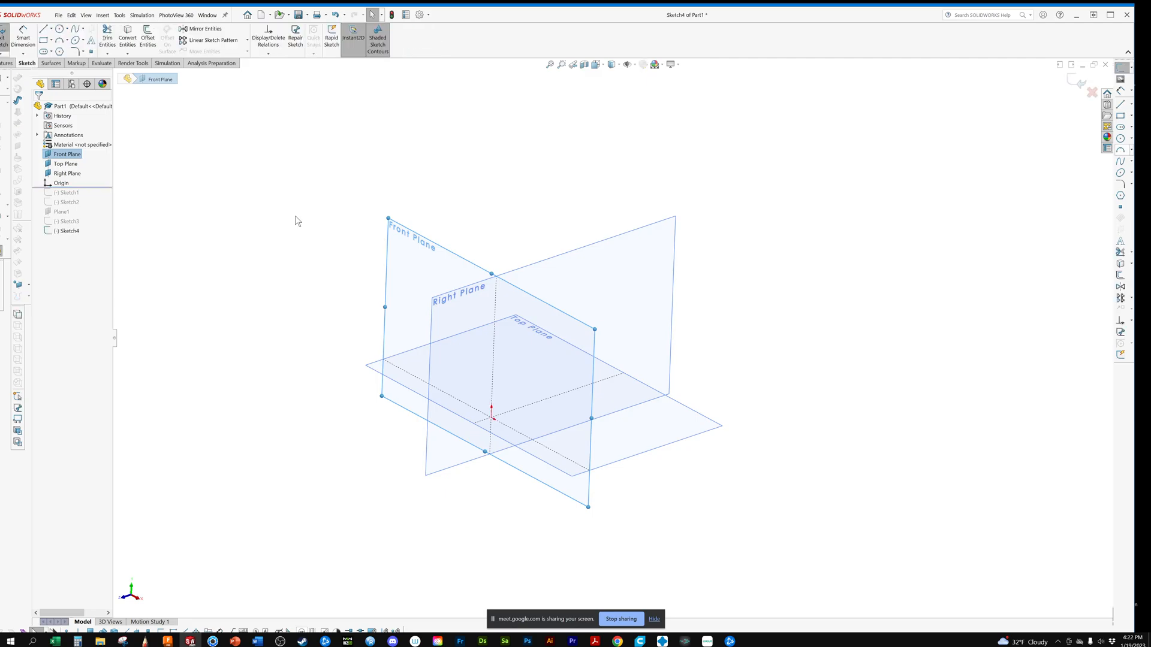
pyautogui.click(75, 30)
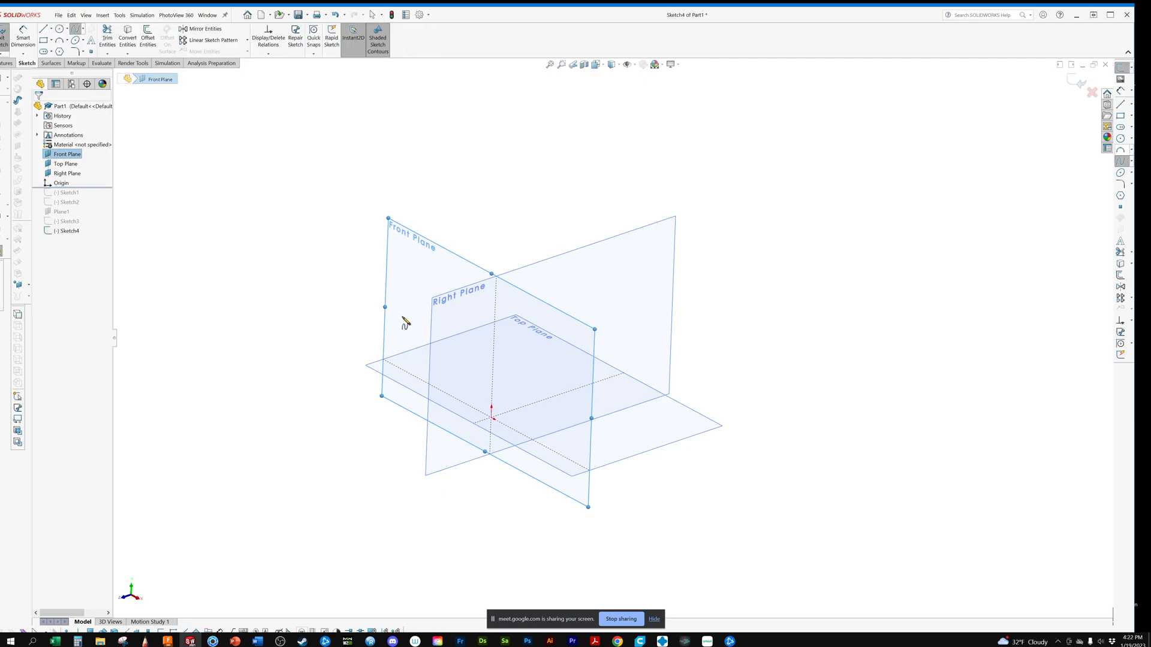
pyautogui.click(405, 305)
pyautogui.click(575, 412)
pyautogui.rightClick(576, 412)
pyautogui.click(598, 419)
# Bend the Front Plane spline into an upward arch using its end tangent handle, at about -47.7°, and exit the sketch.
pyautogui.click(546, 393)
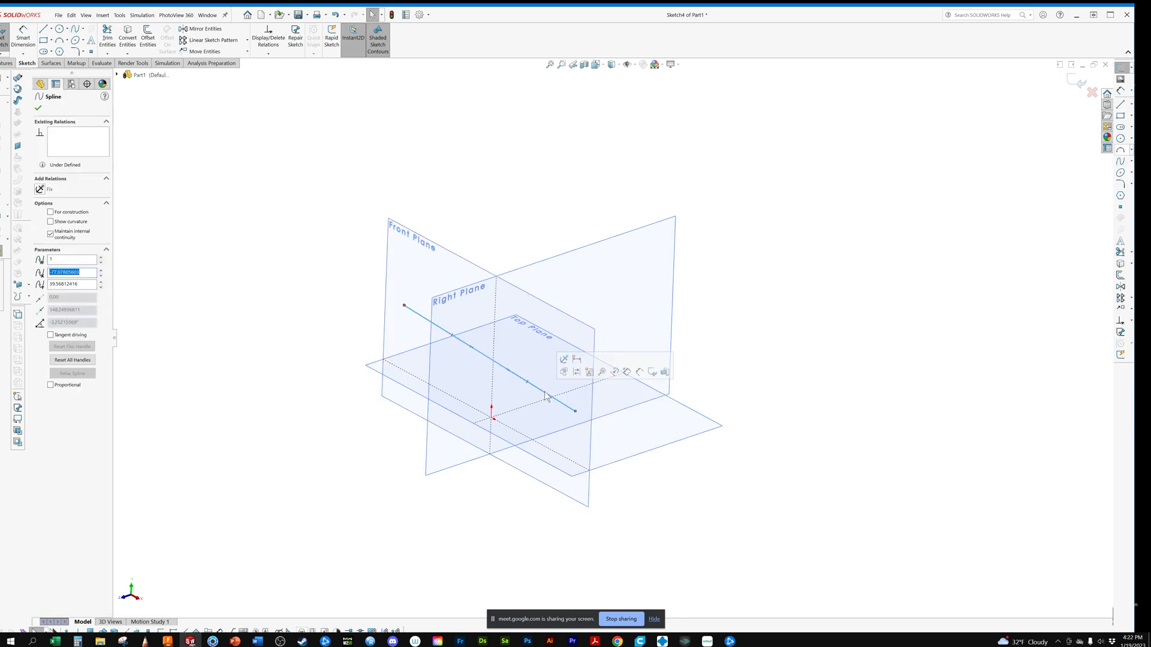
pyautogui.moveTo(545, 396); pyautogui.dragTo(554, 367)
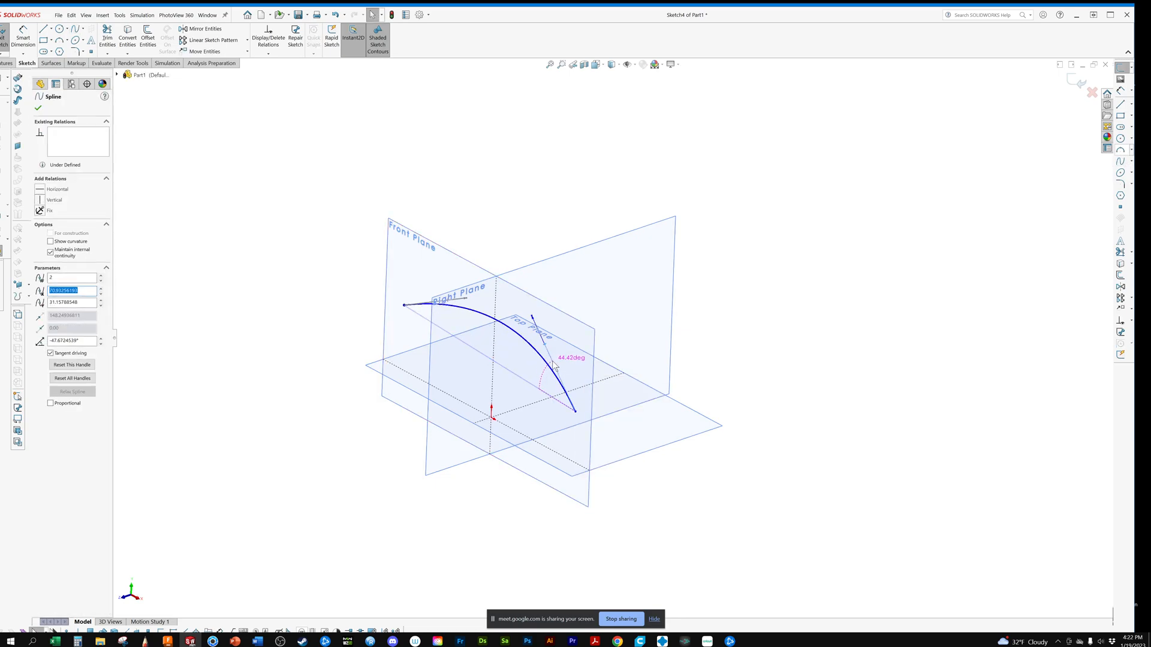
pyautogui.click(354, 405)
pyautogui.moveTo(356, 409); pyautogui.dragTo(398, 379, button='middle')
pyautogui.scroll(-2, 398, 378)
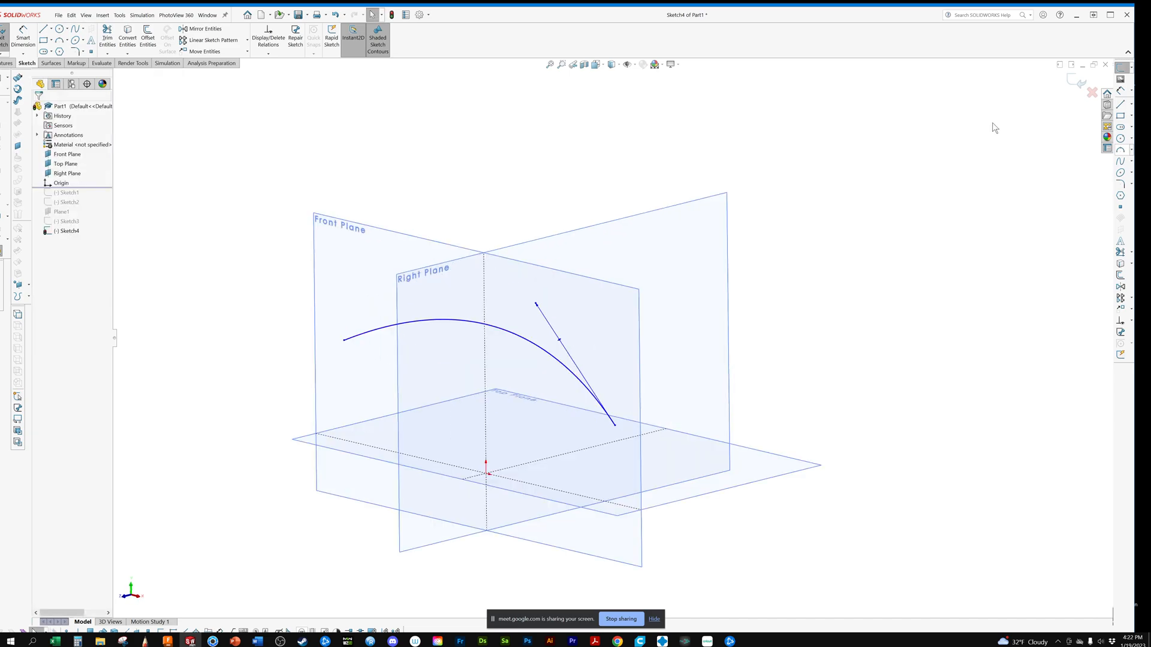
pyautogui.click(1079, 81)
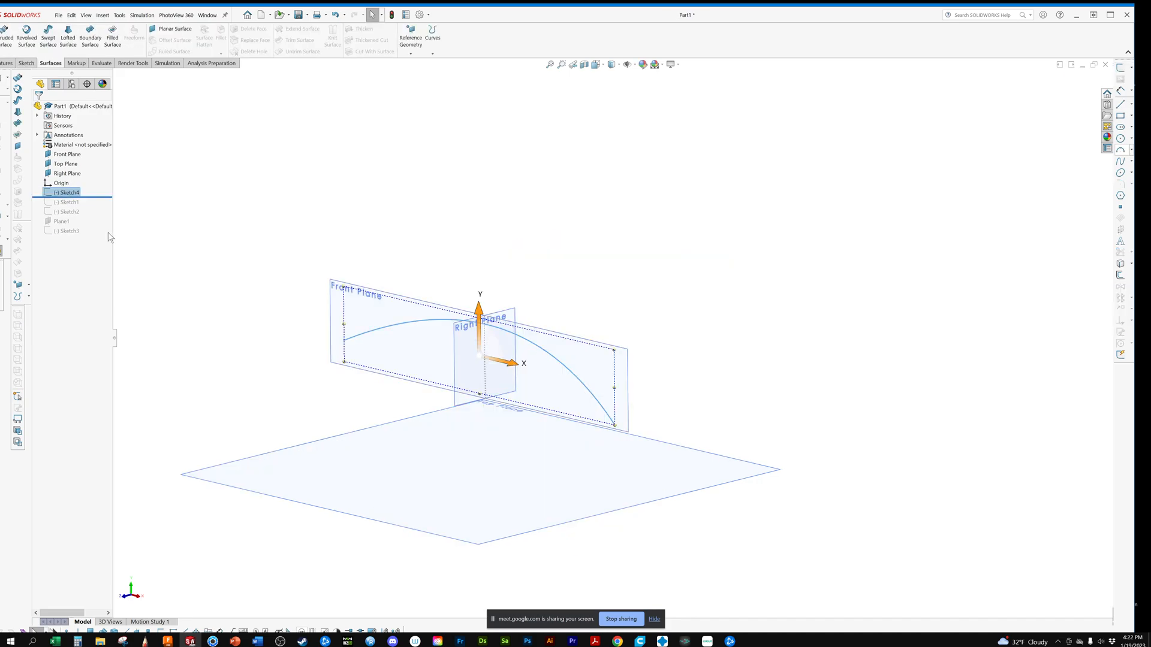
# Try a 124 mm blind surface extrude of the Front Plane spline, and start a surface sweep with it as profile.
pyautogui.click(18, 78)
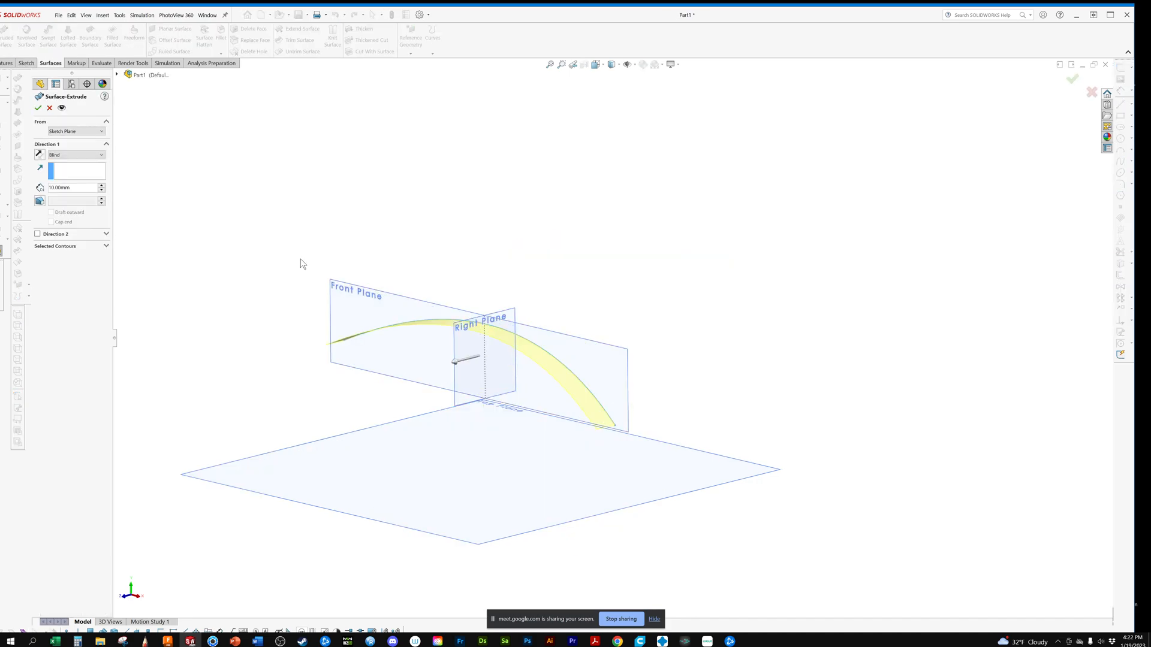
pyautogui.moveTo(454, 361); pyautogui.dragTo(711, 249)
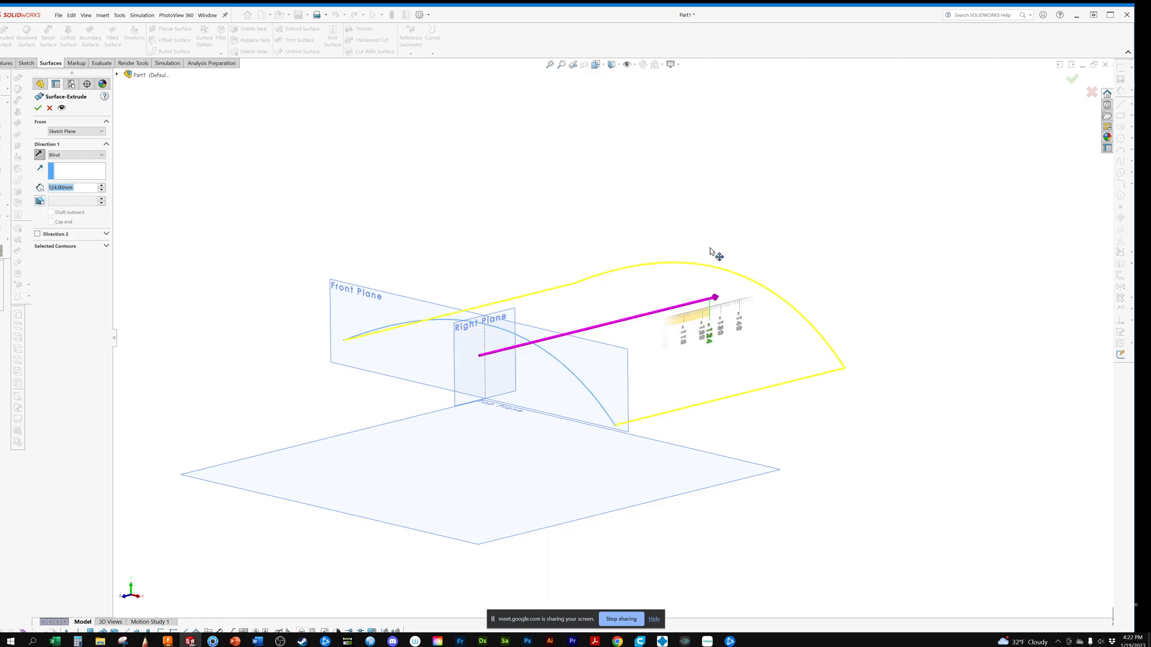
pyautogui.moveTo(710, 252); pyautogui.dragTo(769, 275, button='middle')
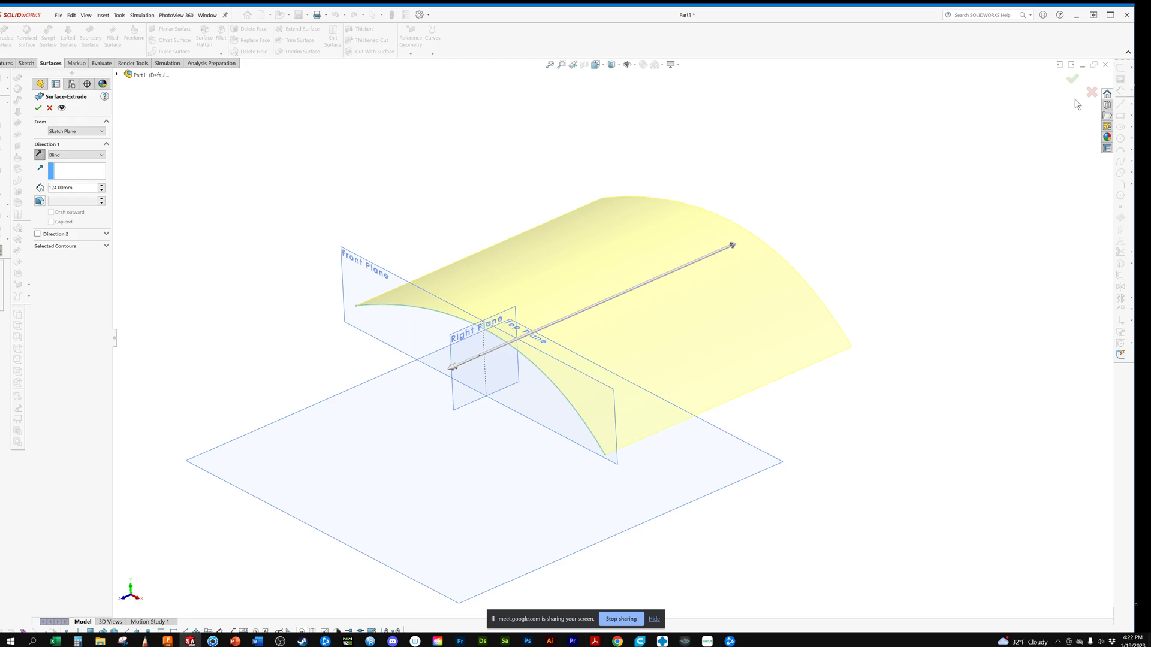
pyautogui.click(1091, 92)
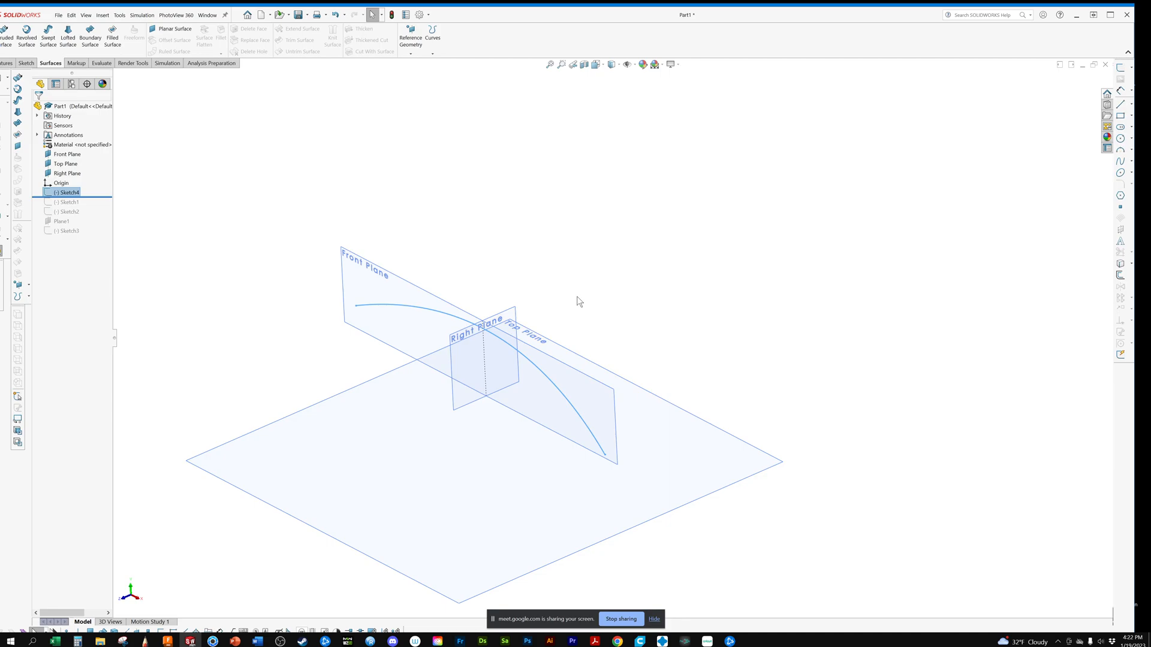
pyautogui.click(18, 101)
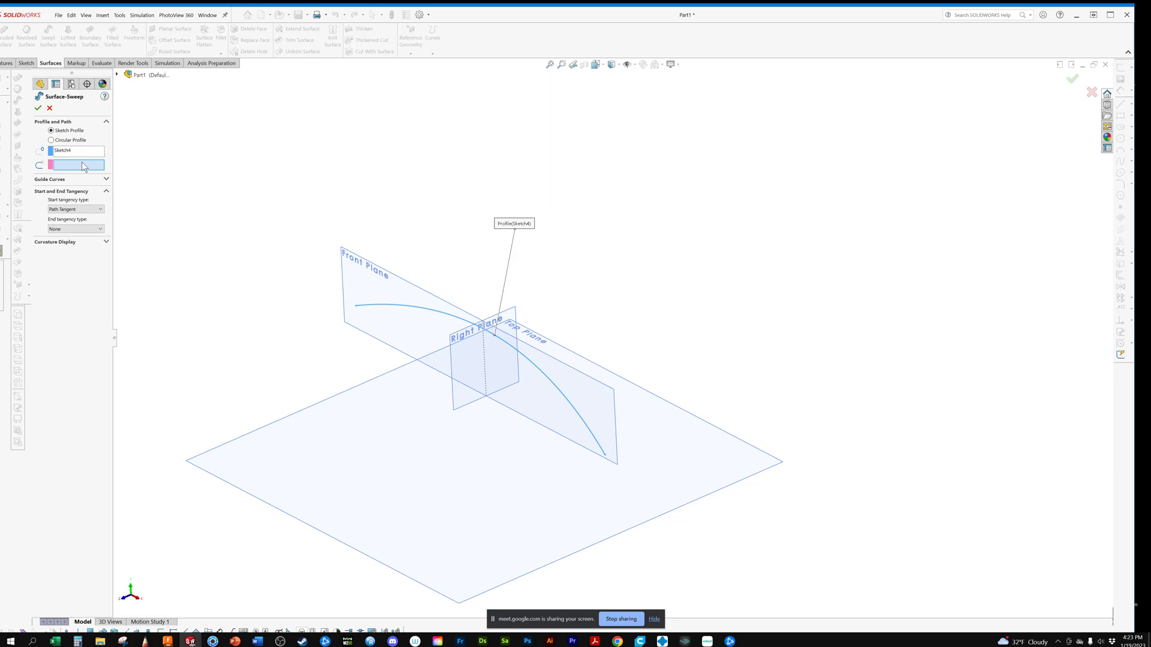
pyautogui.click(50, 108)
# Start a sketch on the Right Plane and draw a two-point spline rising away behind the Front Plane.
pyautogui.click(510, 312)
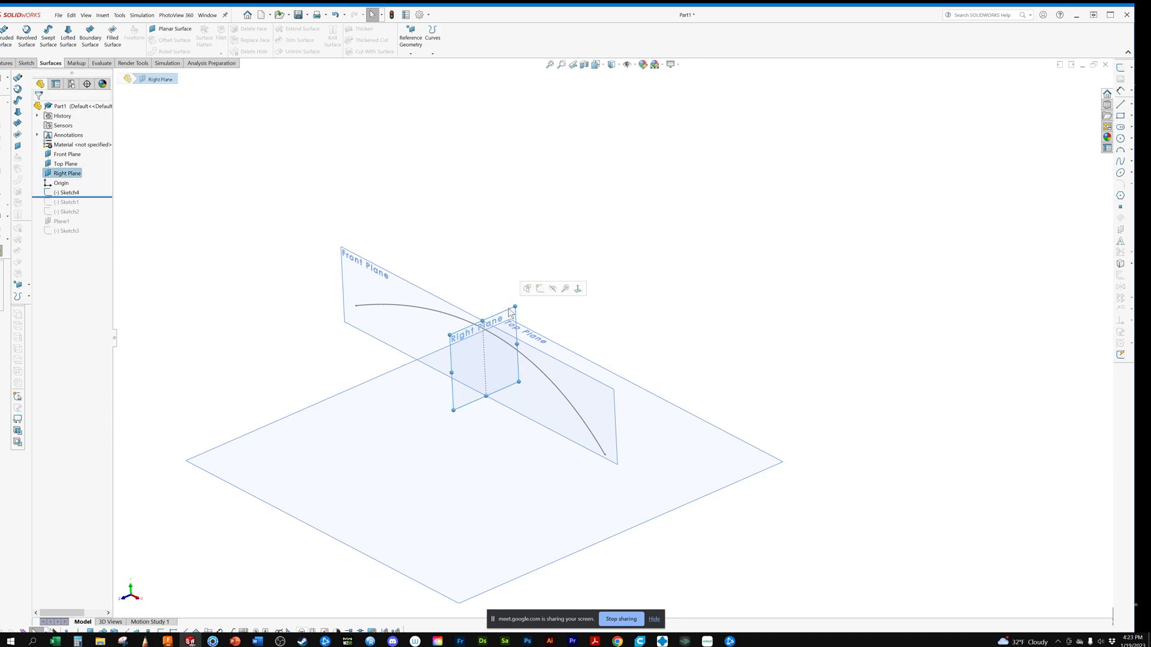
pyautogui.click(540, 288)
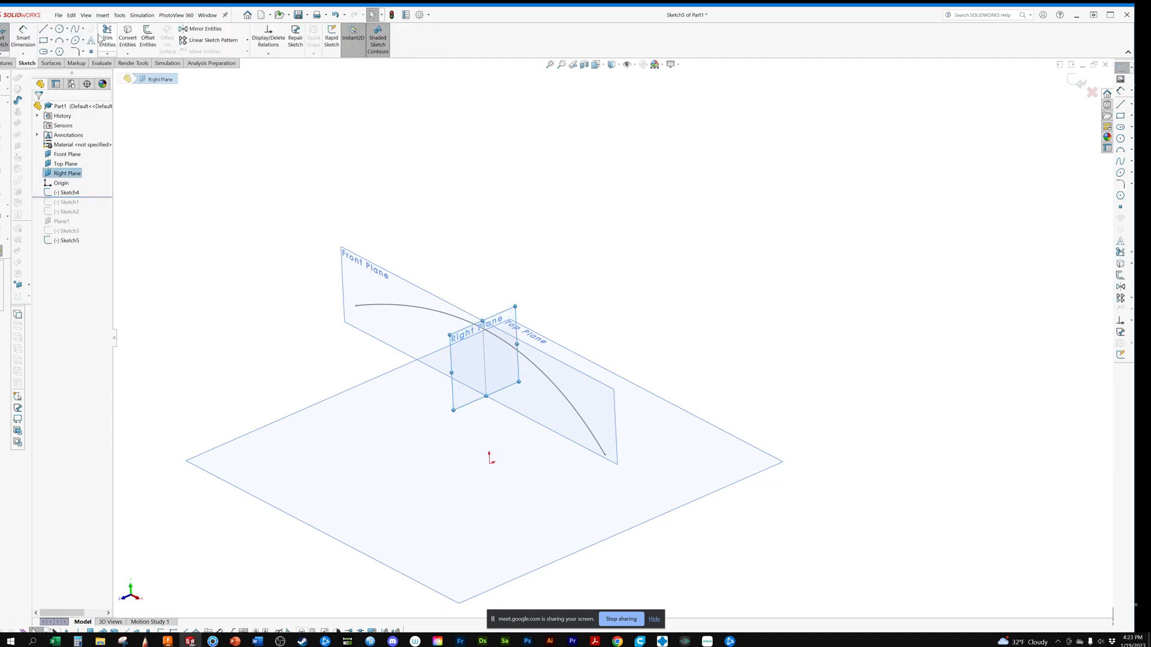
pyautogui.click(75, 29)
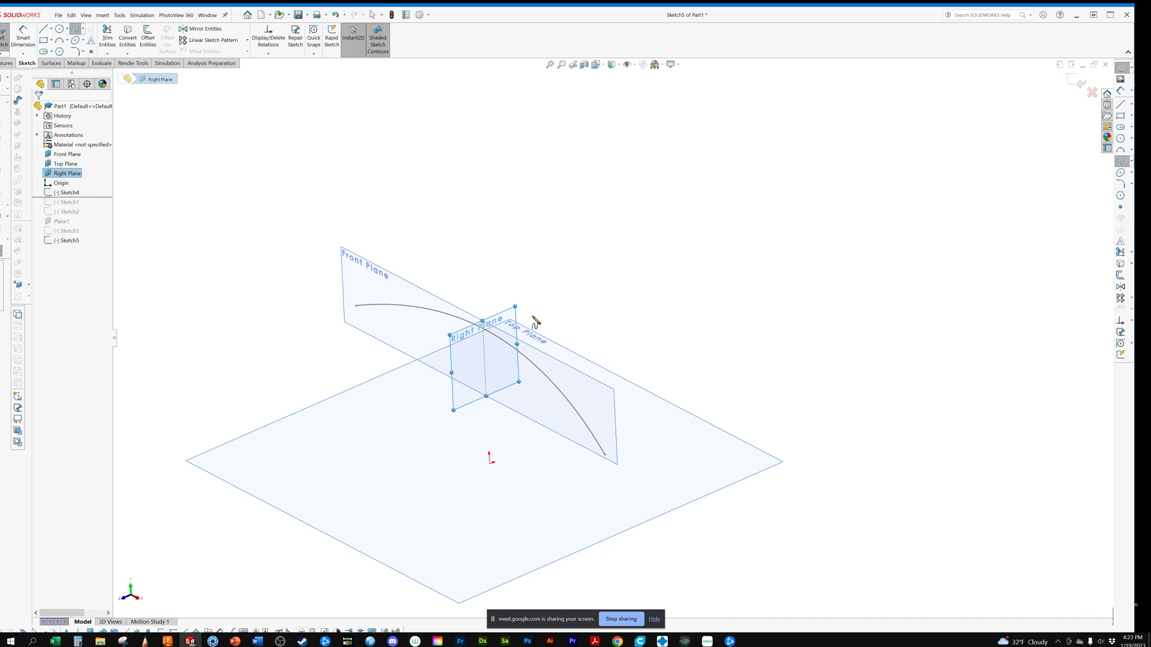
pyautogui.click(528, 317)
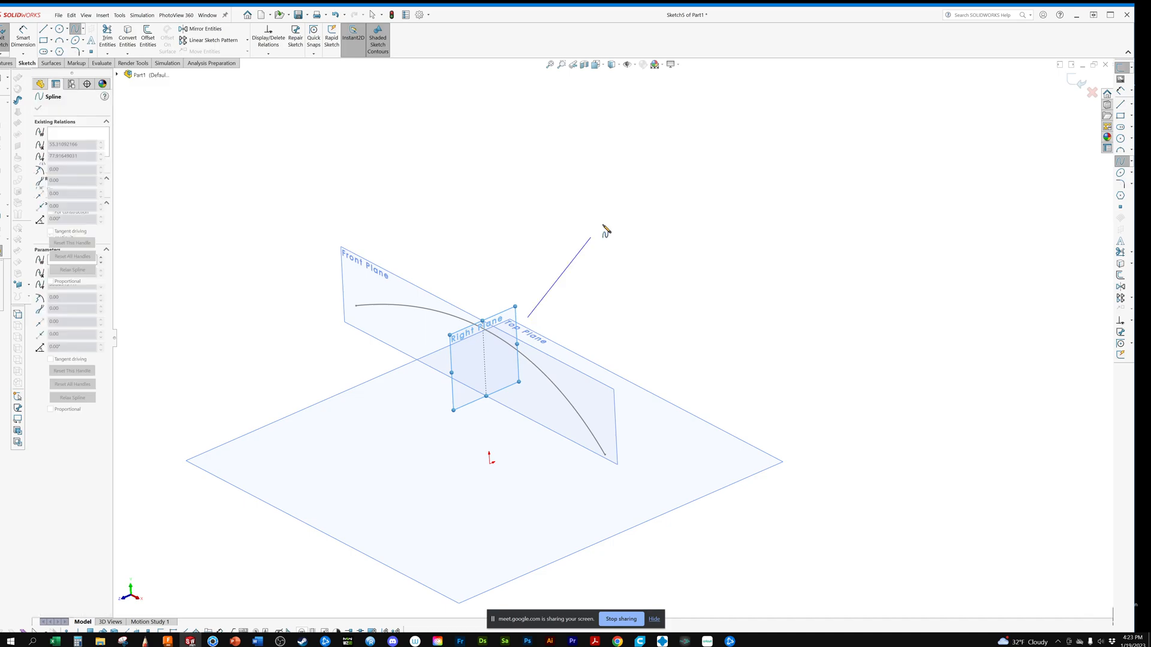
pyautogui.rightClick(718, 191)
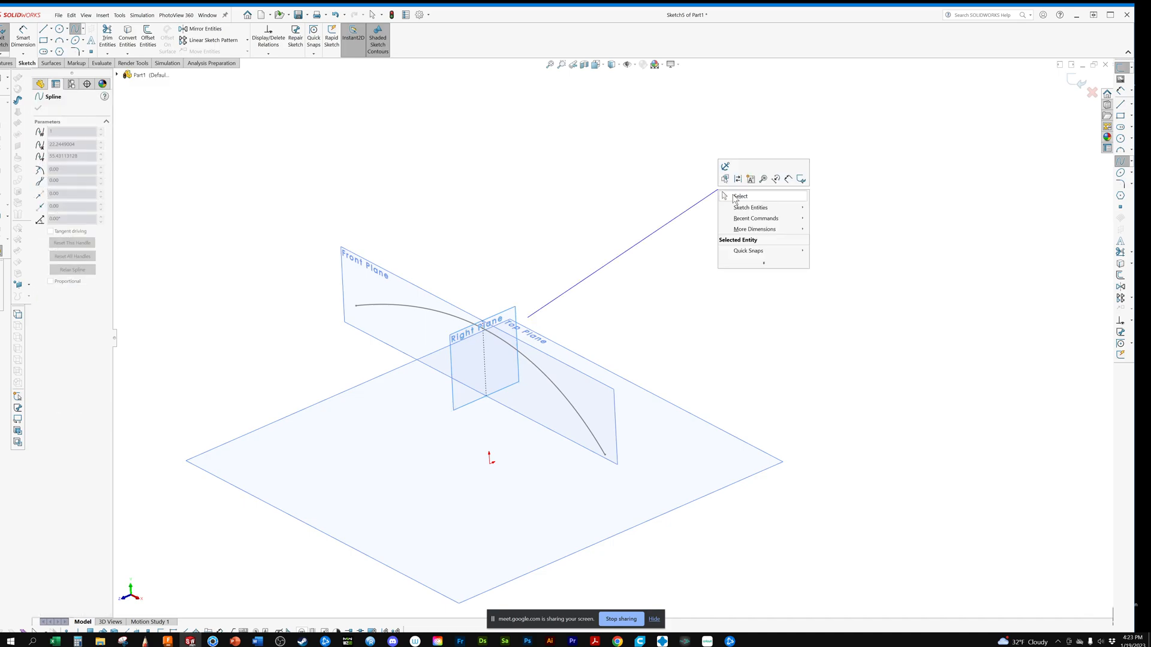
pyautogui.click(739, 197)
# Arch the Right Plane spline with a start tangent angle of about 51.5° and move its start point in front of the Front Plane.
pyautogui.moveTo(609, 266); pyautogui.dragTo(574, 229)
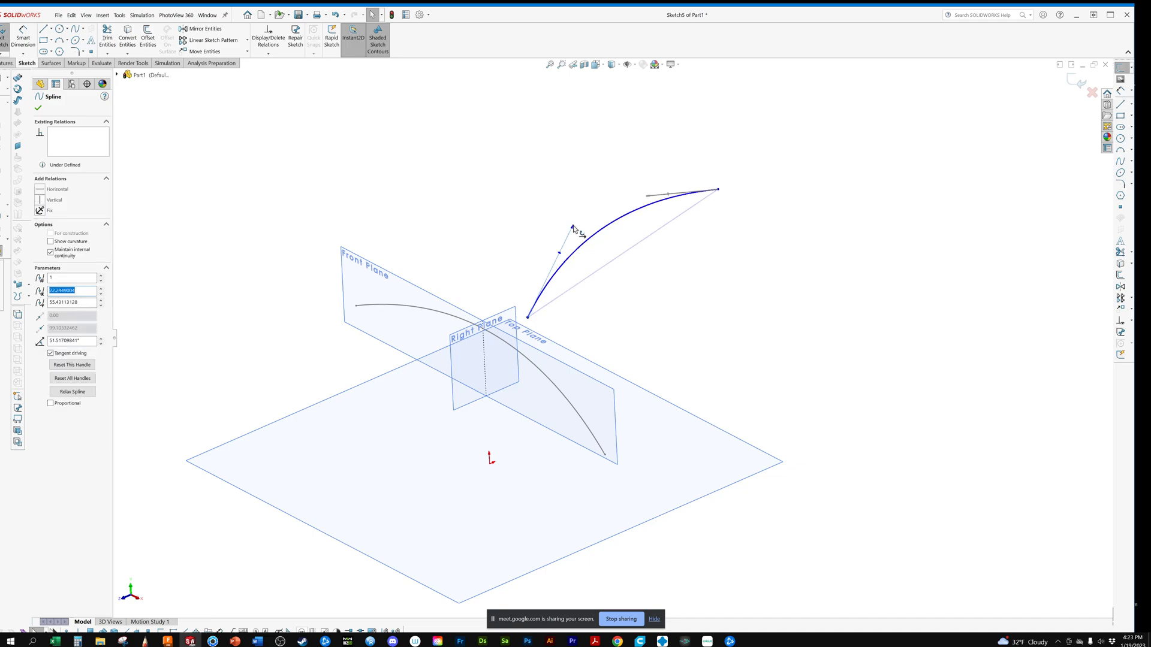
pyautogui.click(611, 303)
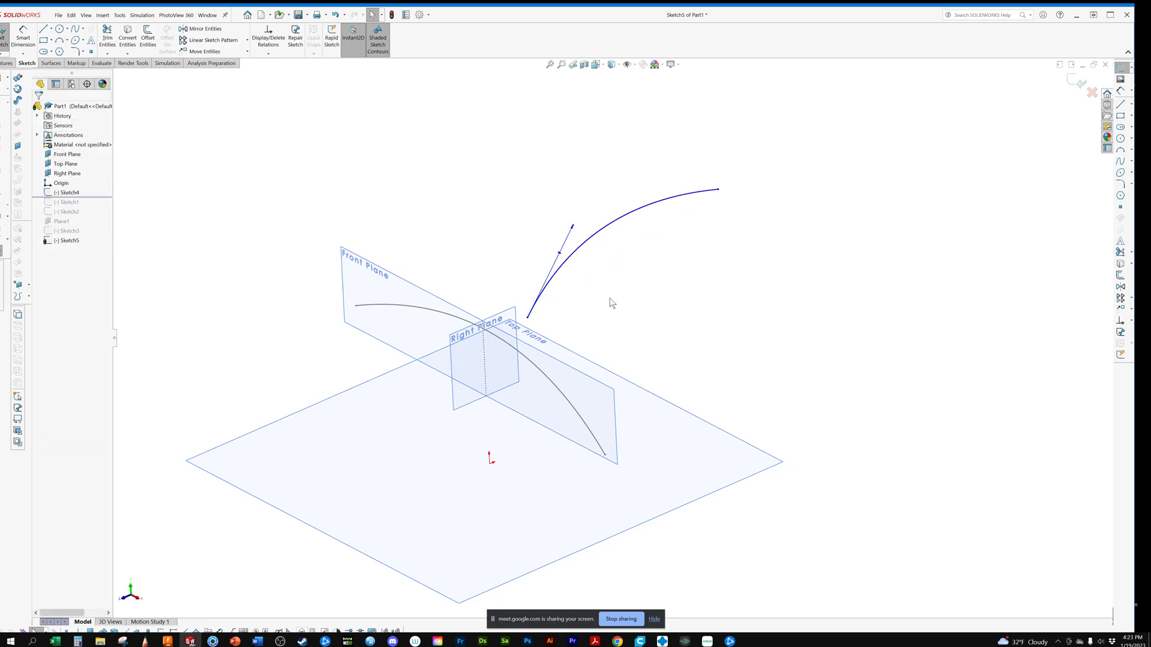
pyautogui.moveTo(611, 302); pyautogui.dragTo(564, 341, button='middle')
pyautogui.moveTo(564, 323); pyautogui.dragTo(417, 346)
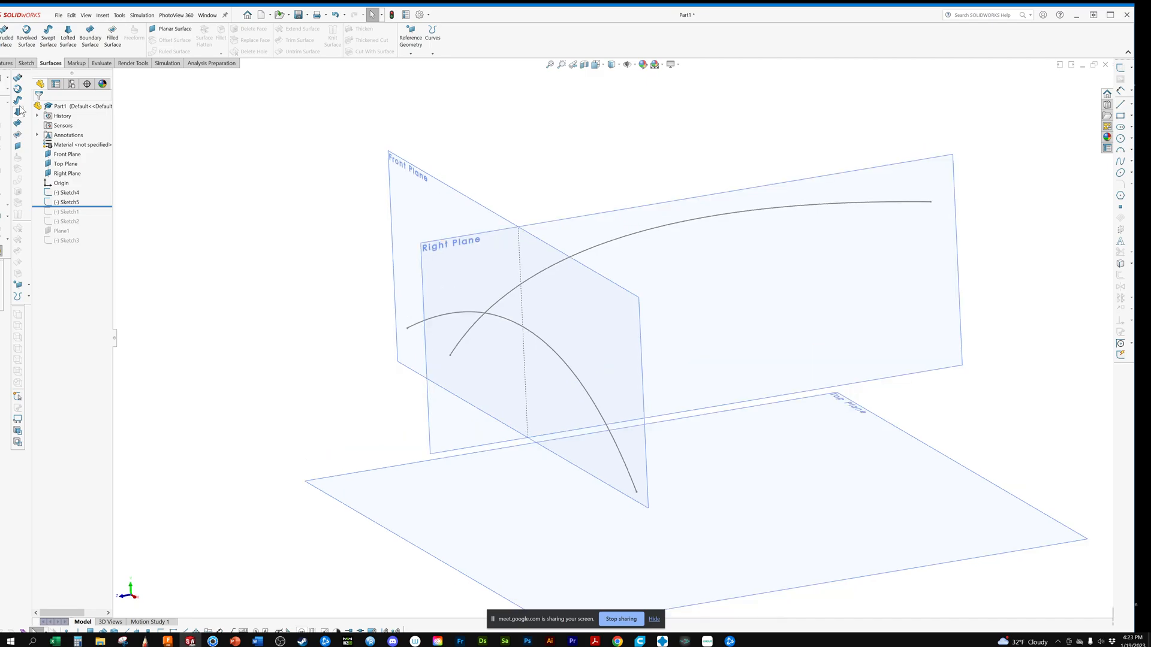
# Preview a surface sweep using the Front Plane arch as profile and the Right Plane spline as path.
pyautogui.click(18, 102)
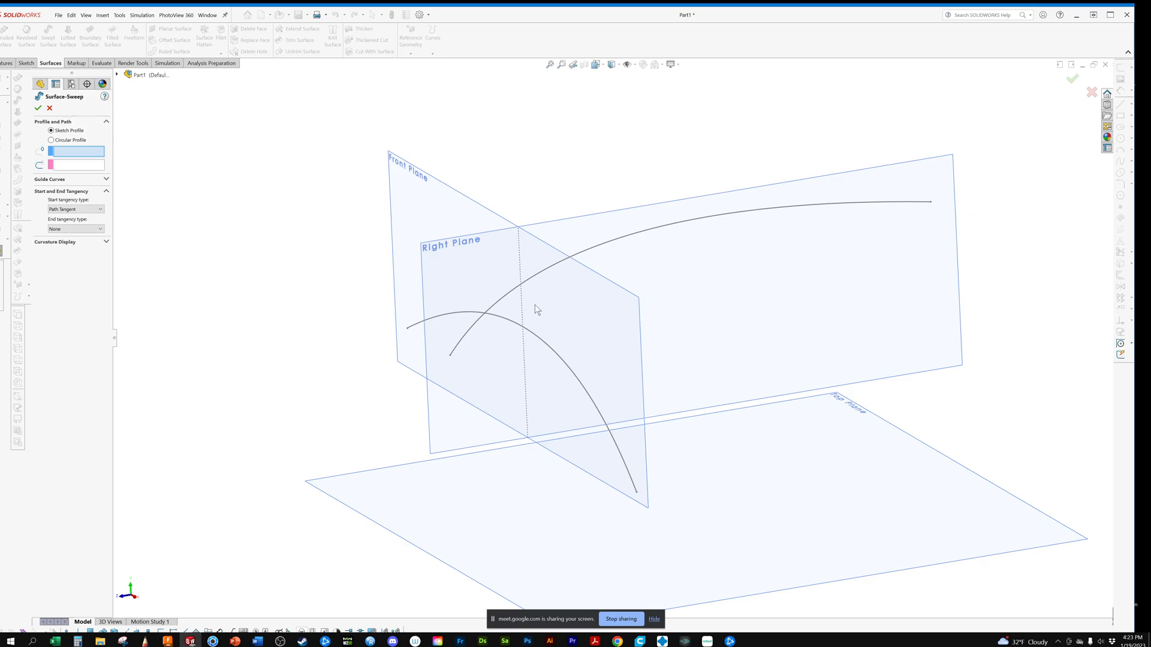
pyautogui.click(488, 313)
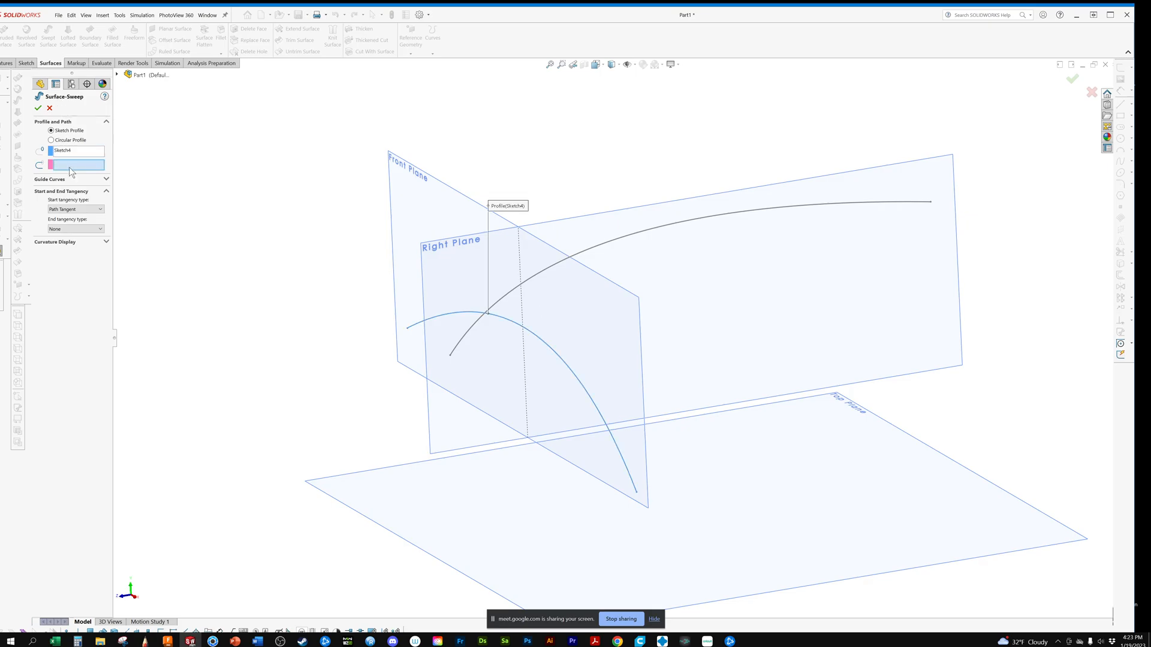
pyautogui.click(510, 283)
pyautogui.moveTo(510, 284)
pyautogui.mouseDown(button='middle')
pyautogui.moveTo(471, 271)
pyautogui.moveTo(530, 357)
pyautogui.moveTo(624, 266)
pyautogui.moveTo(113, 240)
pyautogui.mouseUp(button='middle')
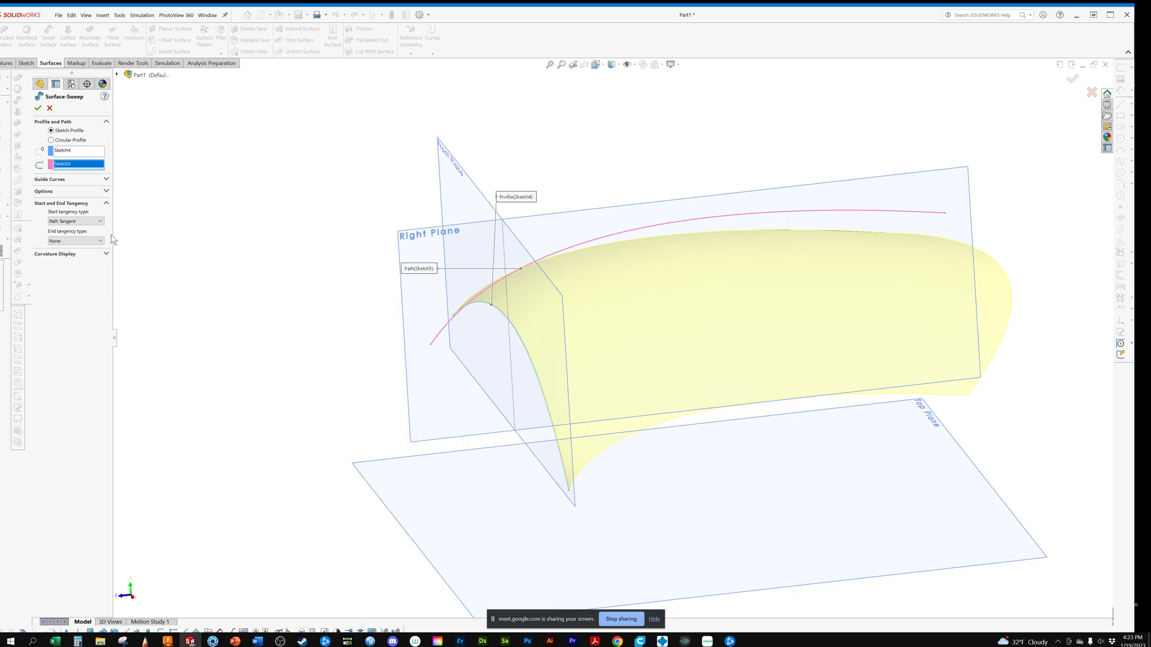
pyautogui.moveTo(110, 235); pyautogui.dragTo(502, 306, button='middle')
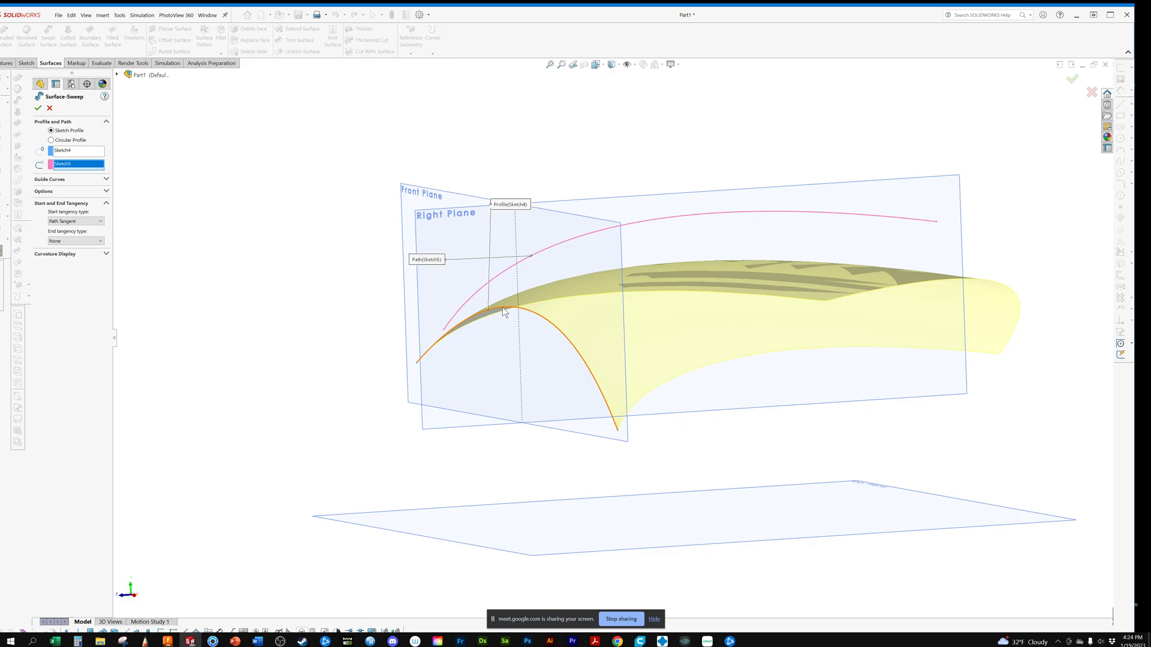
pyautogui.moveTo(503, 310); pyautogui.dragTo(631, 367, button='middle')
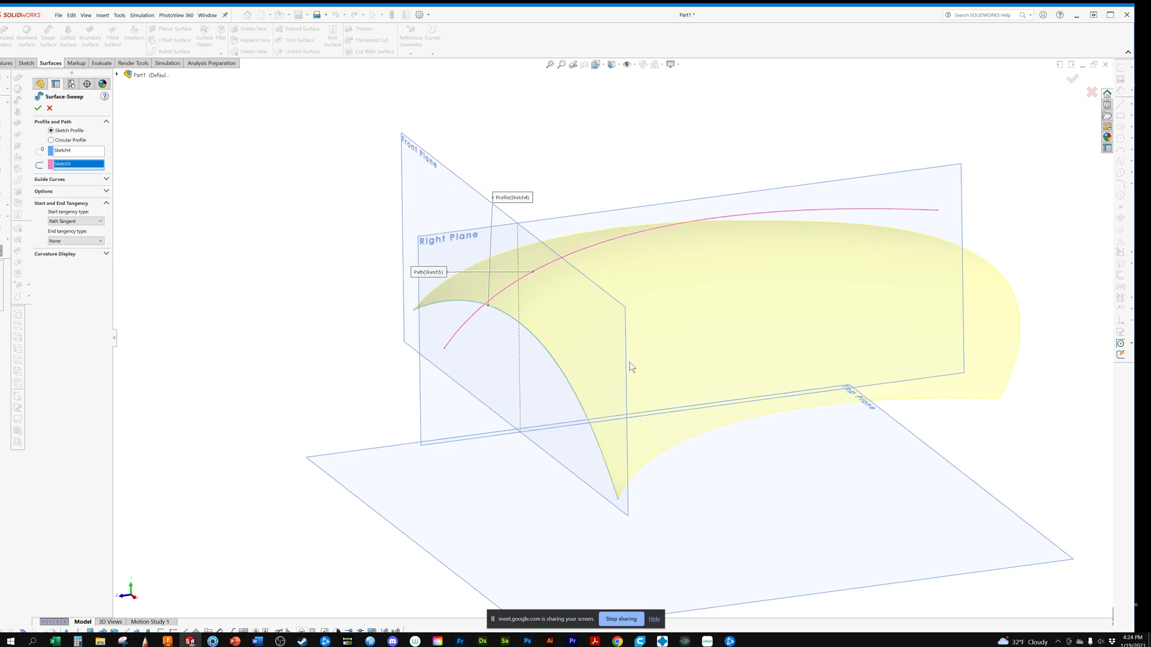
pyautogui.moveTo(630, 362); pyautogui.dragTo(455, 352, button='middle')
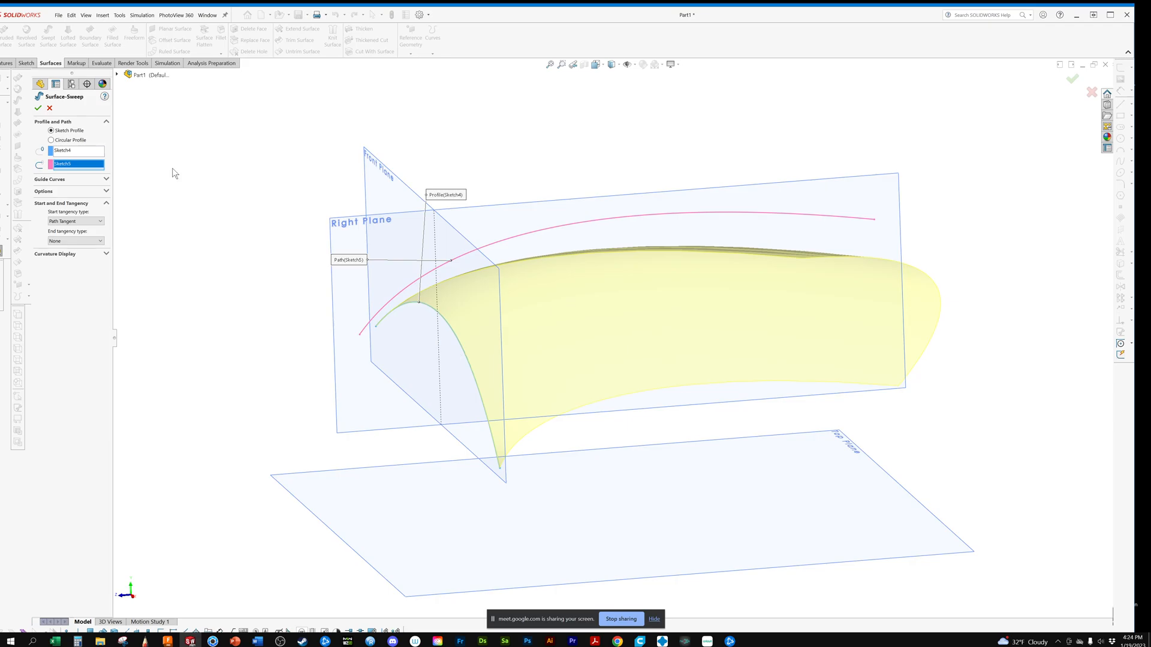
pyautogui.click(1088, 93)
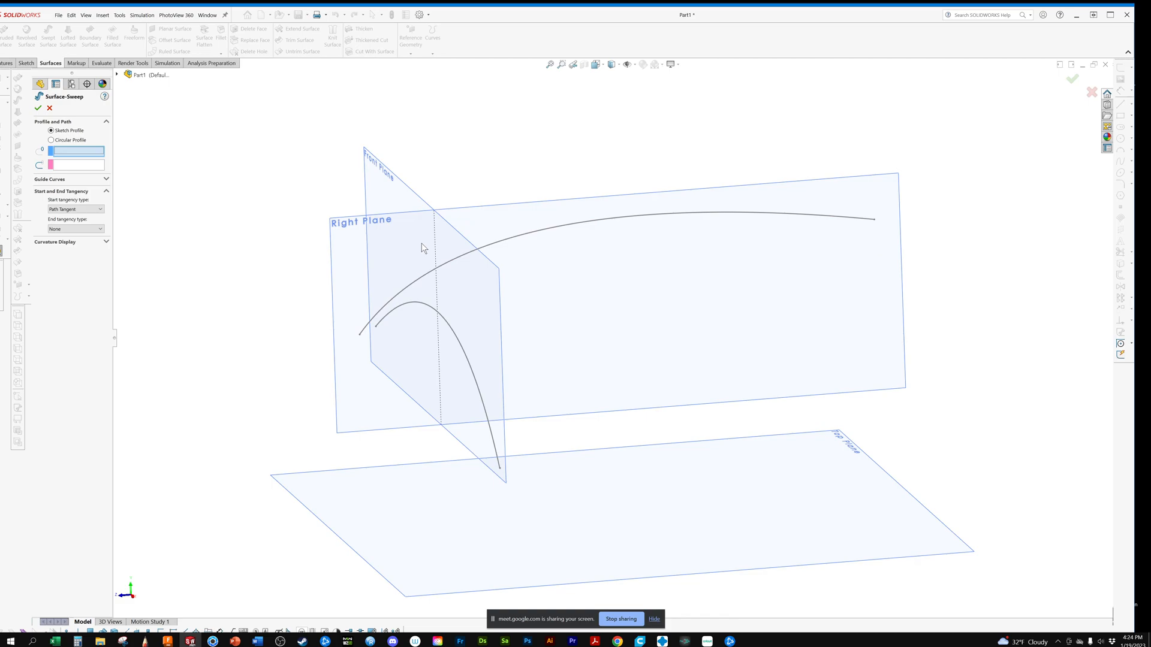
# Preview the reversed surface sweep, with the Right Plane spline as profile and the Front Plane arch as path.
pyautogui.click(460, 256)
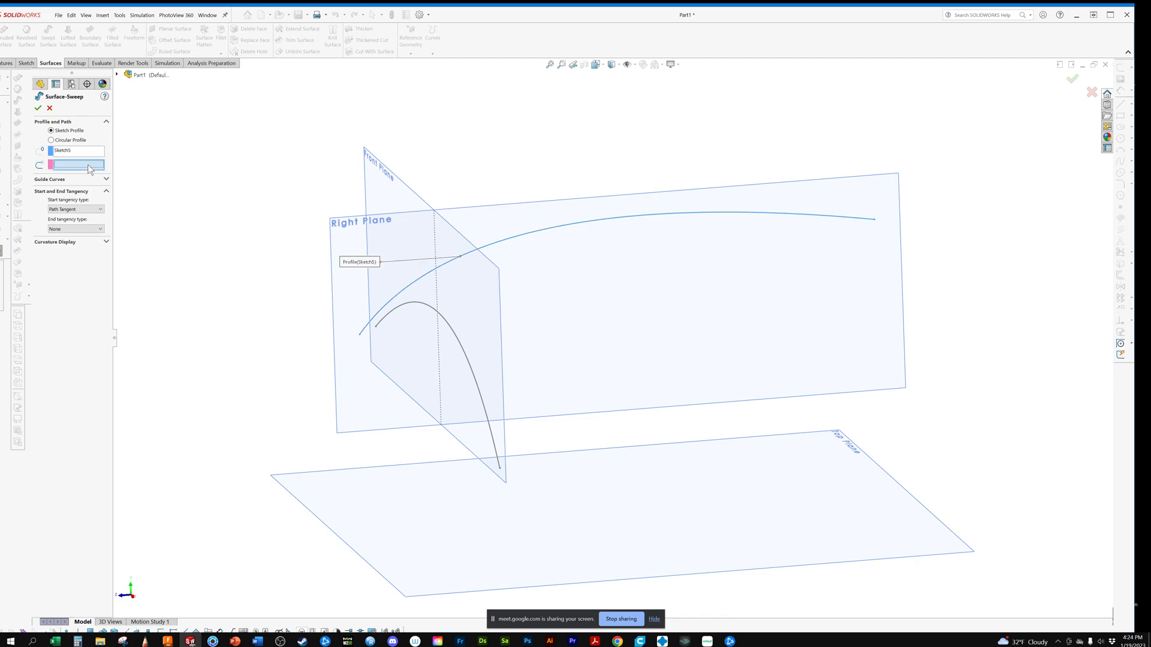
pyautogui.click(442, 333)
pyautogui.moveTo(443, 333); pyautogui.dragTo(492, 340, button='middle')
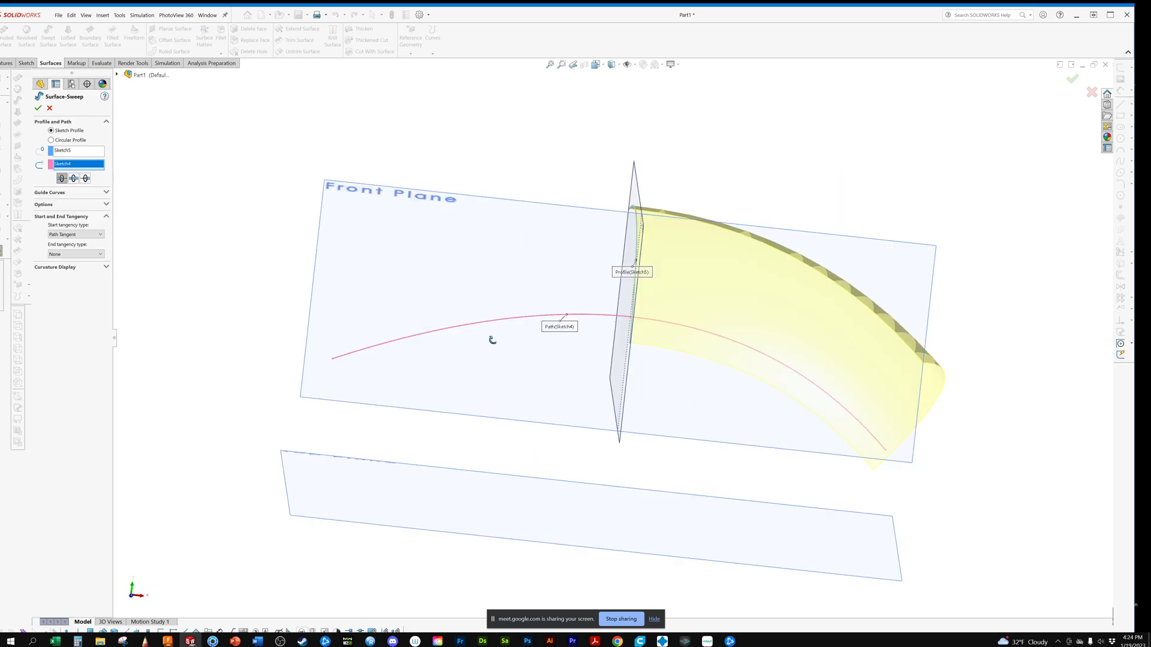
pyautogui.moveTo(493, 340); pyautogui.dragTo(578, 236, button='middle')
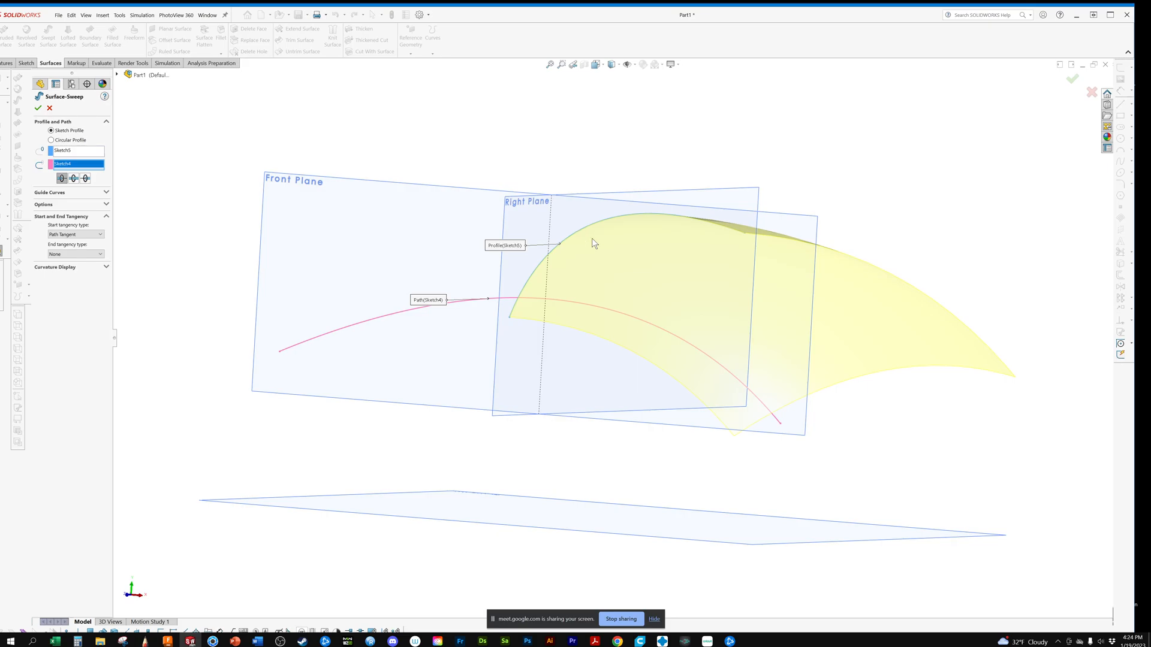
pyautogui.moveTo(591, 238); pyautogui.dragTo(588, 272, button='middle')
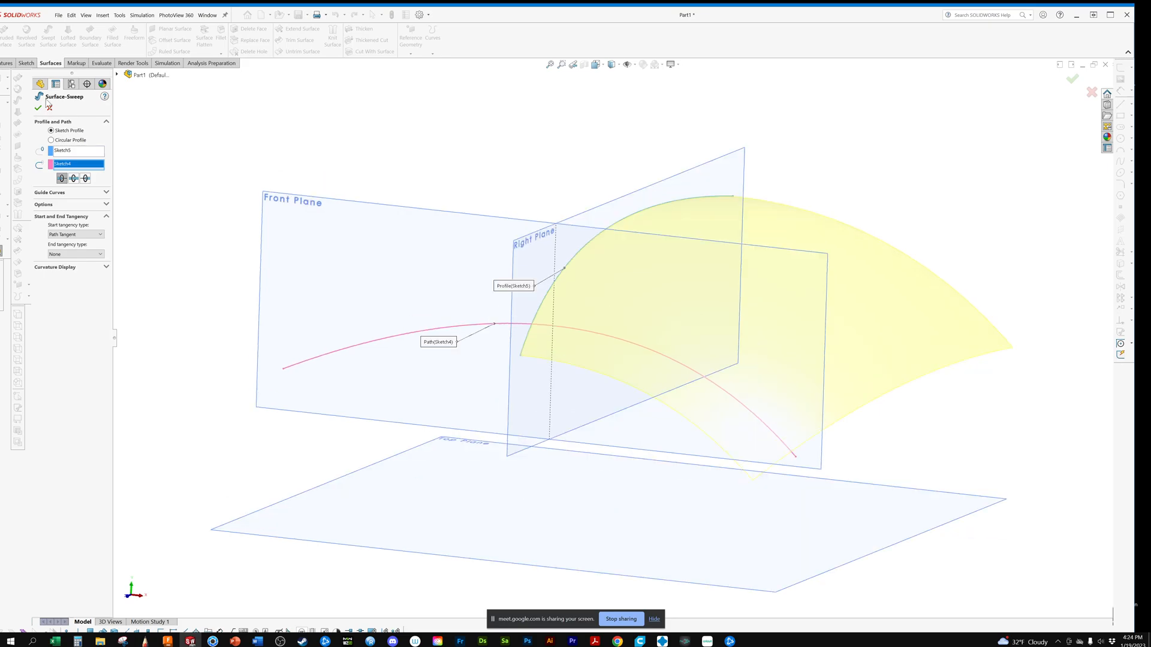
pyautogui.click(49, 107)
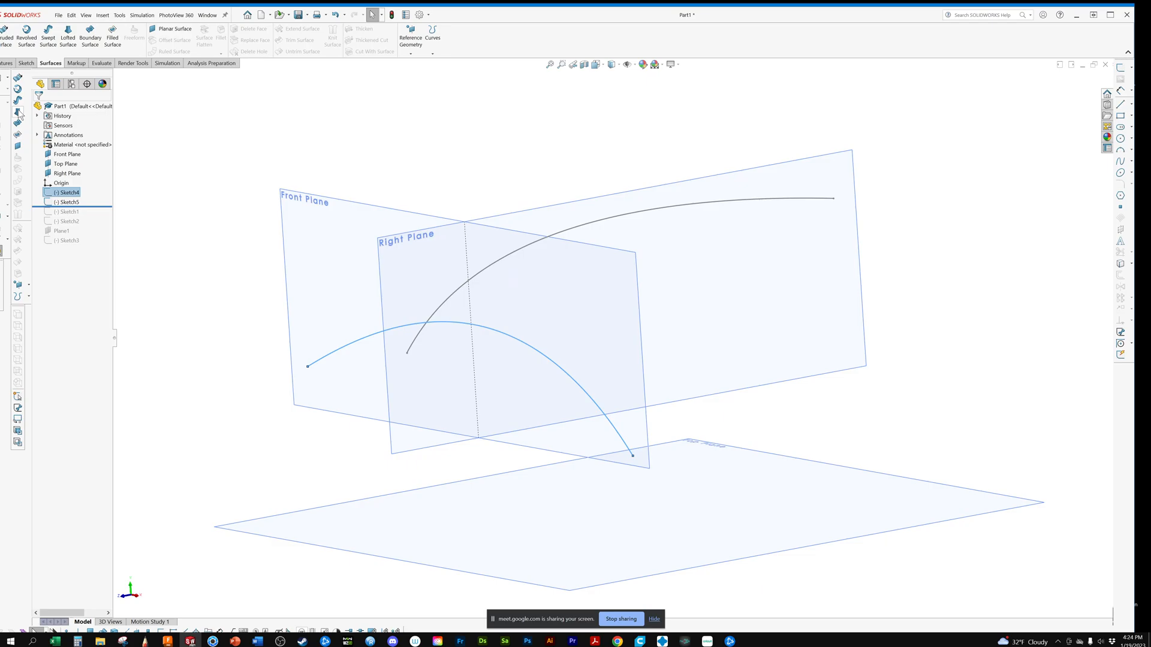
# Create a surface sweep using the Front Plane arch as profile and the Right Plane spline as path.
pyautogui.click(18, 112)
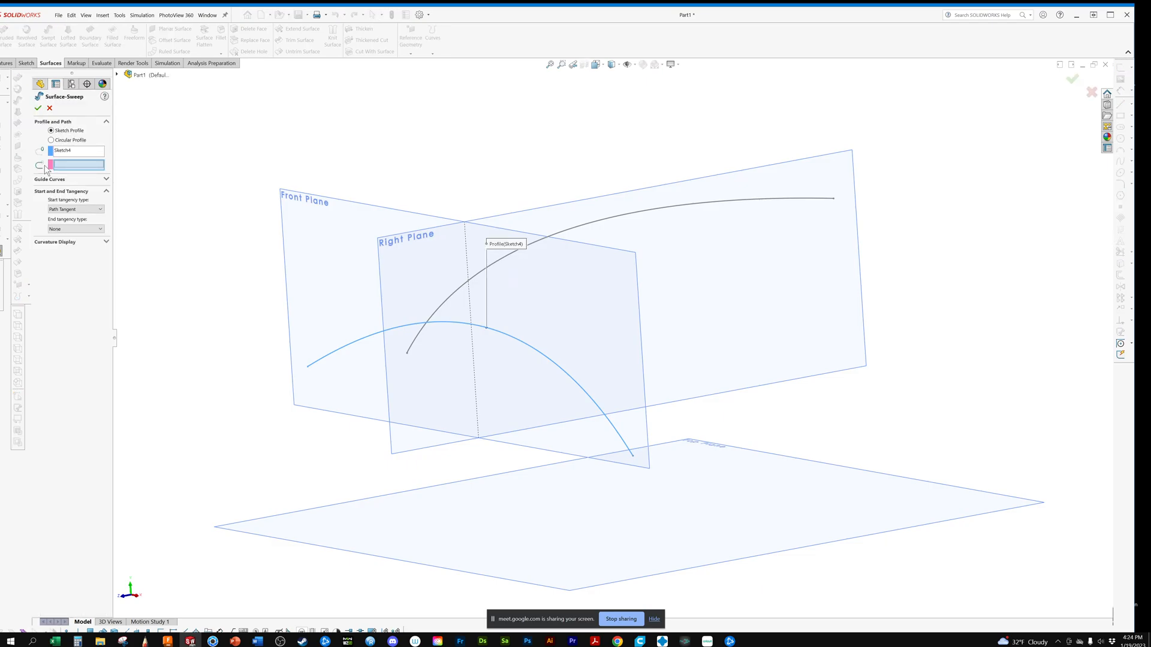
pyautogui.click(587, 223)
pyautogui.moveTo(586, 223); pyautogui.dragTo(393, 278, button='middle')
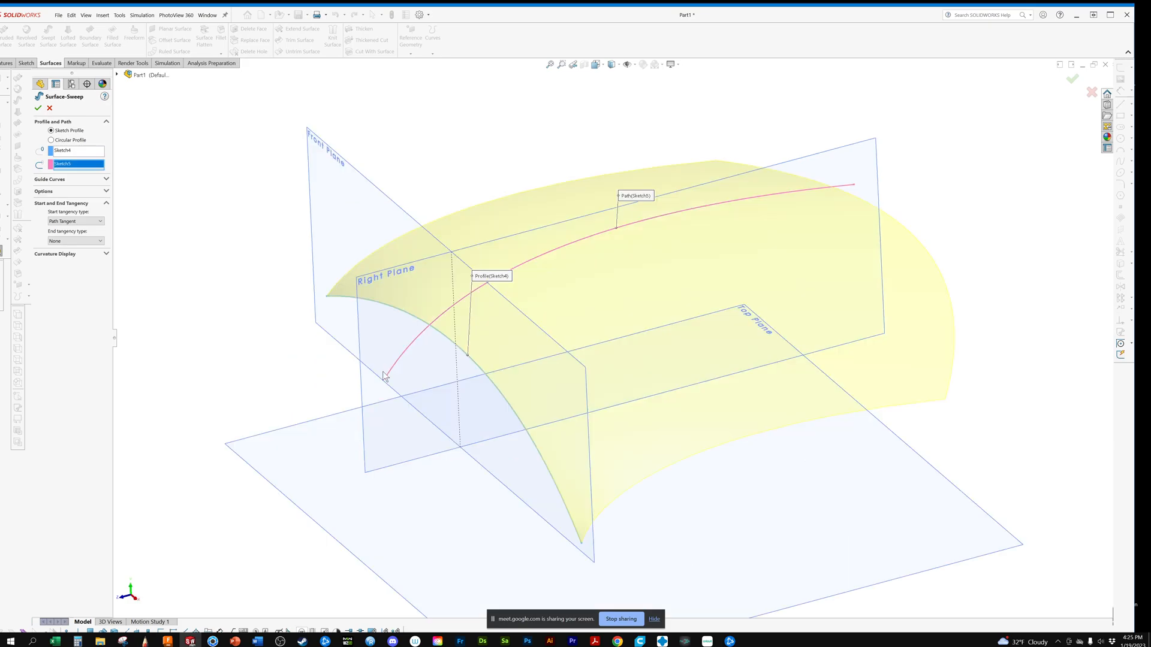
pyautogui.moveTo(384, 376); pyautogui.dragTo(684, 446, button='middle')
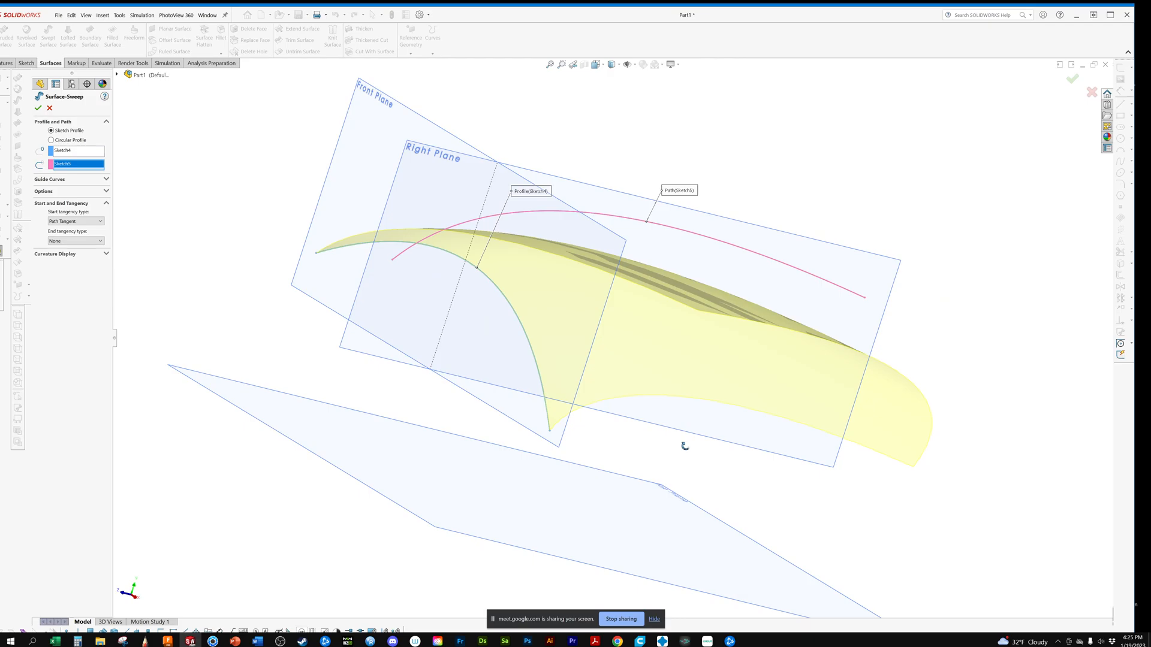
pyautogui.moveTo(685, 446); pyautogui.dragTo(538, 323, button='middle')
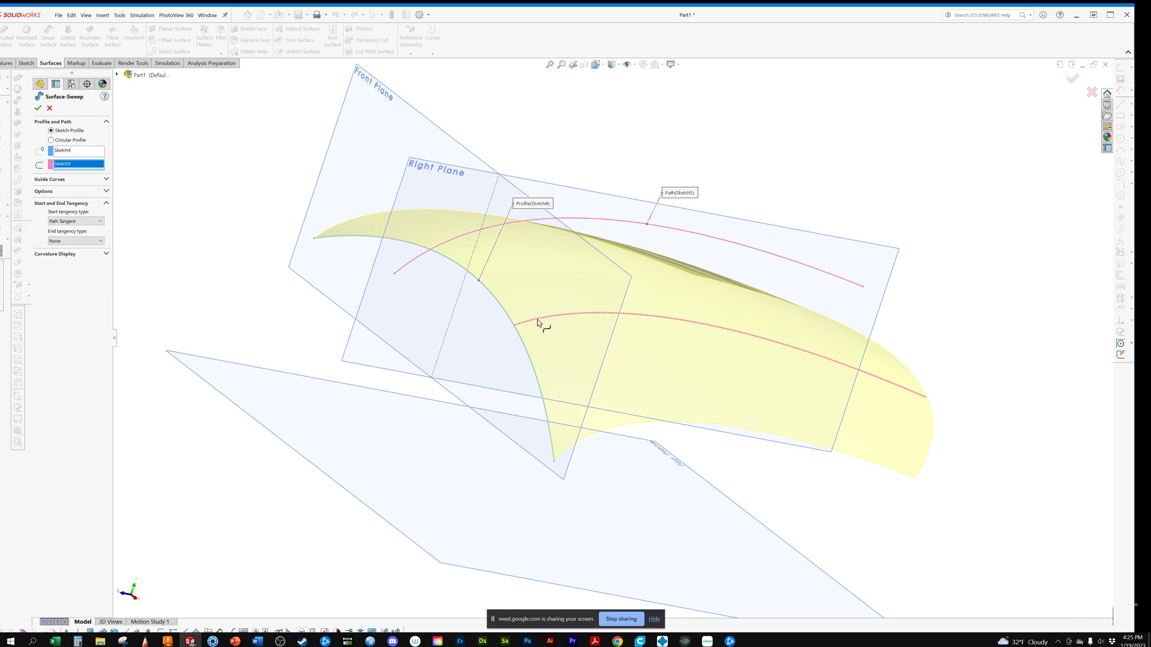
pyautogui.press('Return')
# Examine the swept surface from several angles, including normal to the Right Plane.
pyautogui.moveTo(539, 322); pyautogui.dragTo(923, 355, button='middle')
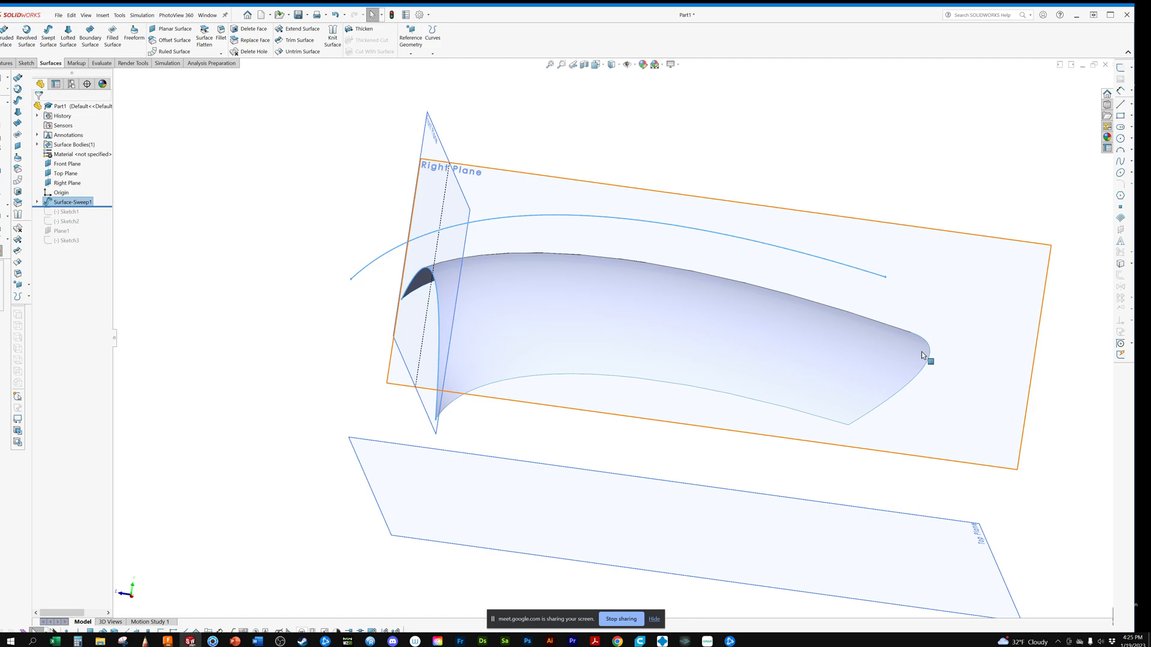
pyautogui.moveTo(922, 355); pyautogui.dragTo(721, 395, button='middle')
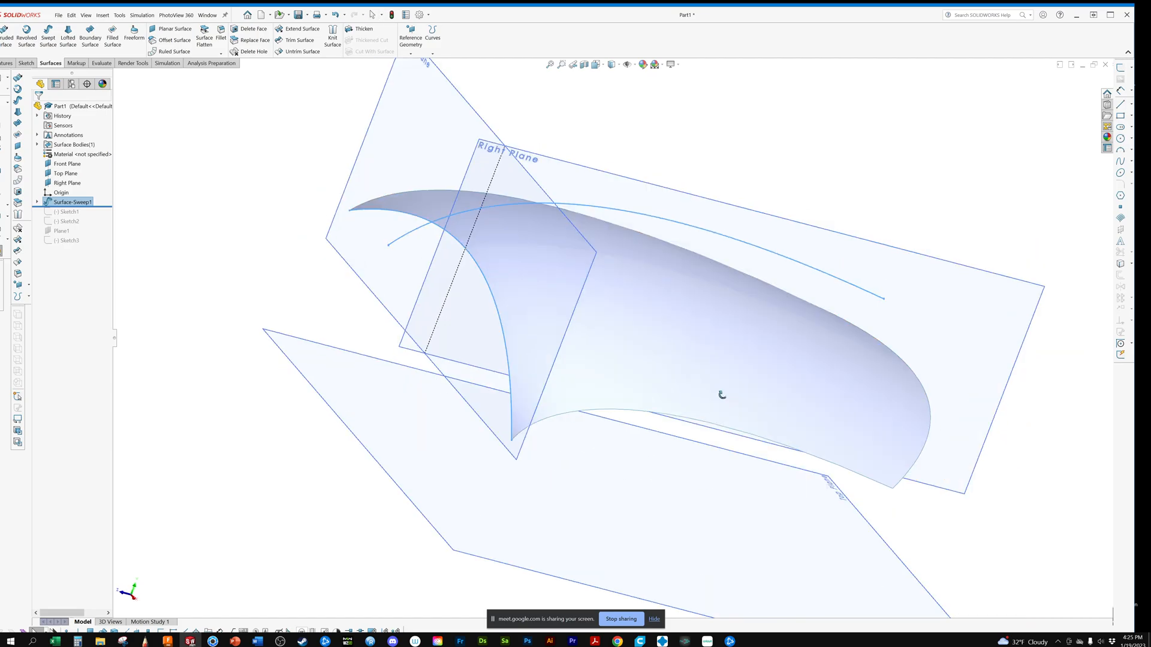
pyautogui.moveTo(721, 395); pyautogui.dragTo(592, 184, button='middle')
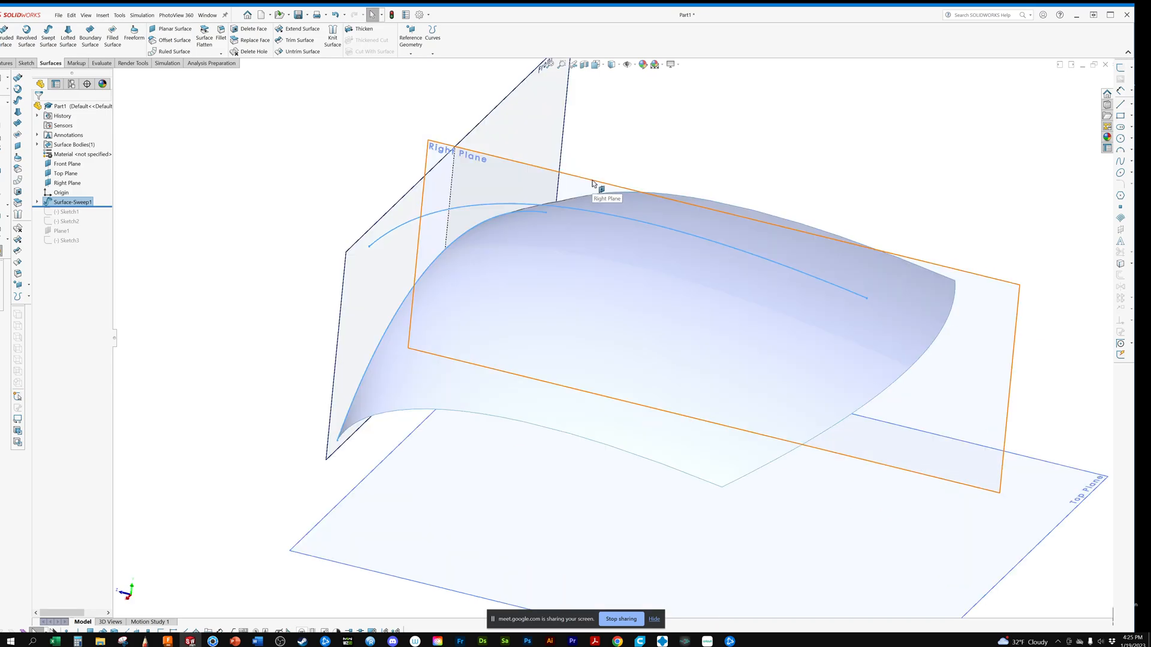
pyautogui.click(592, 184)
pyautogui.hotkey('ctrl', '8')
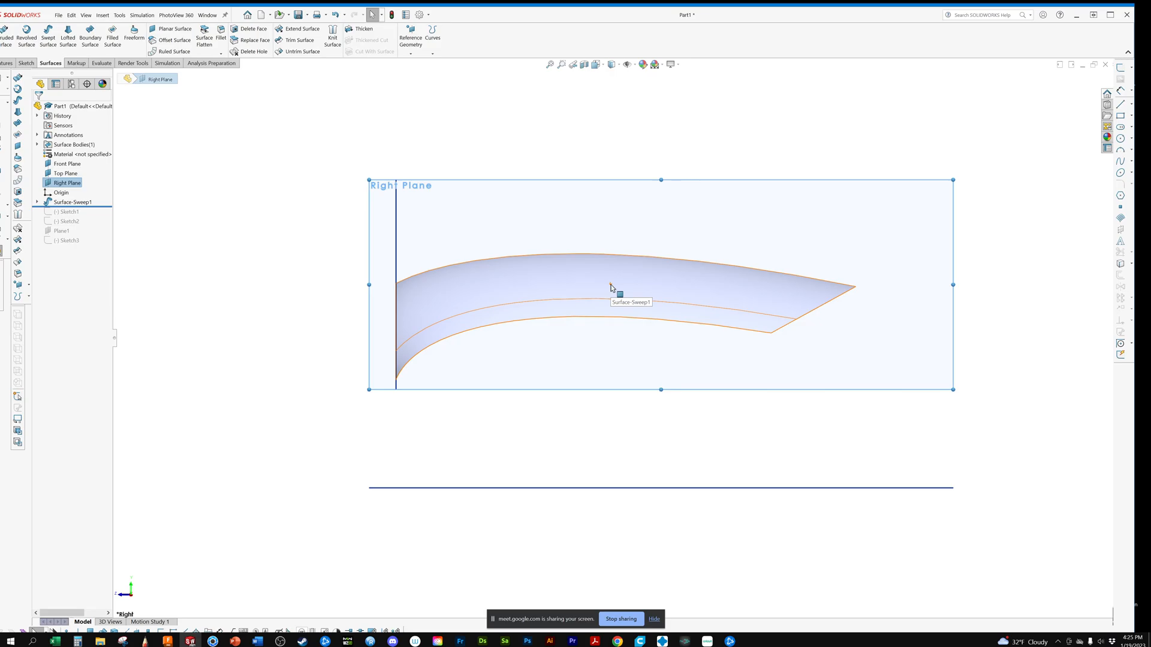
pyautogui.moveTo(611, 287); pyautogui.dragTo(363, 329, button='middle')
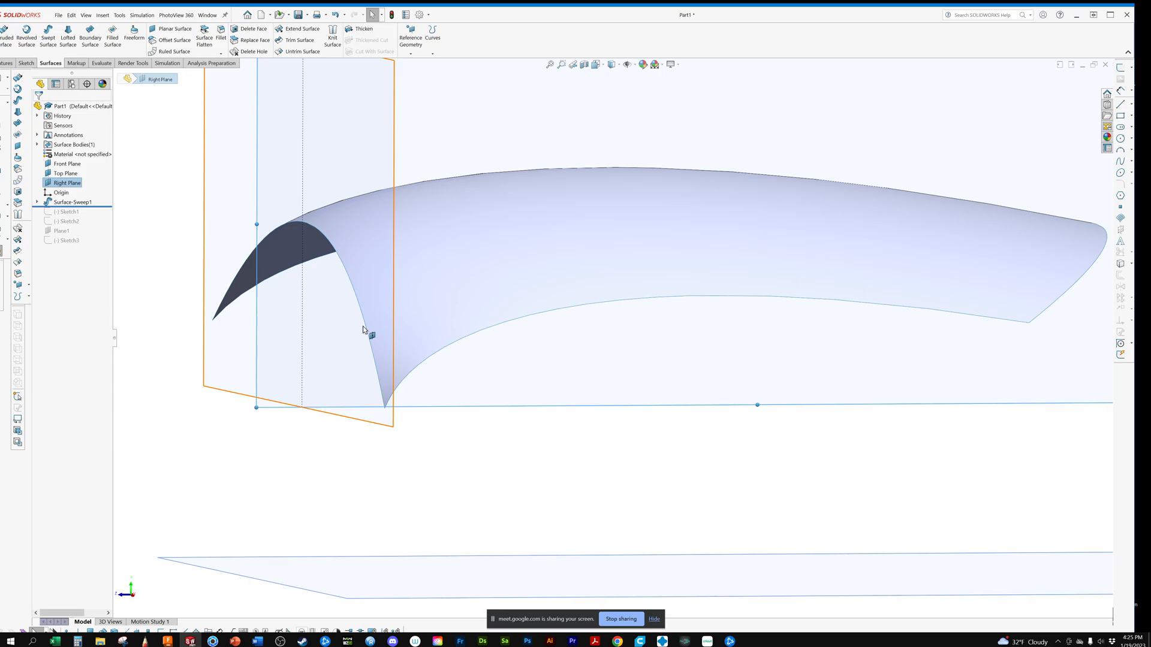
pyautogui.moveTo(363, 329); pyautogui.dragTo(770, 379, button='middle')
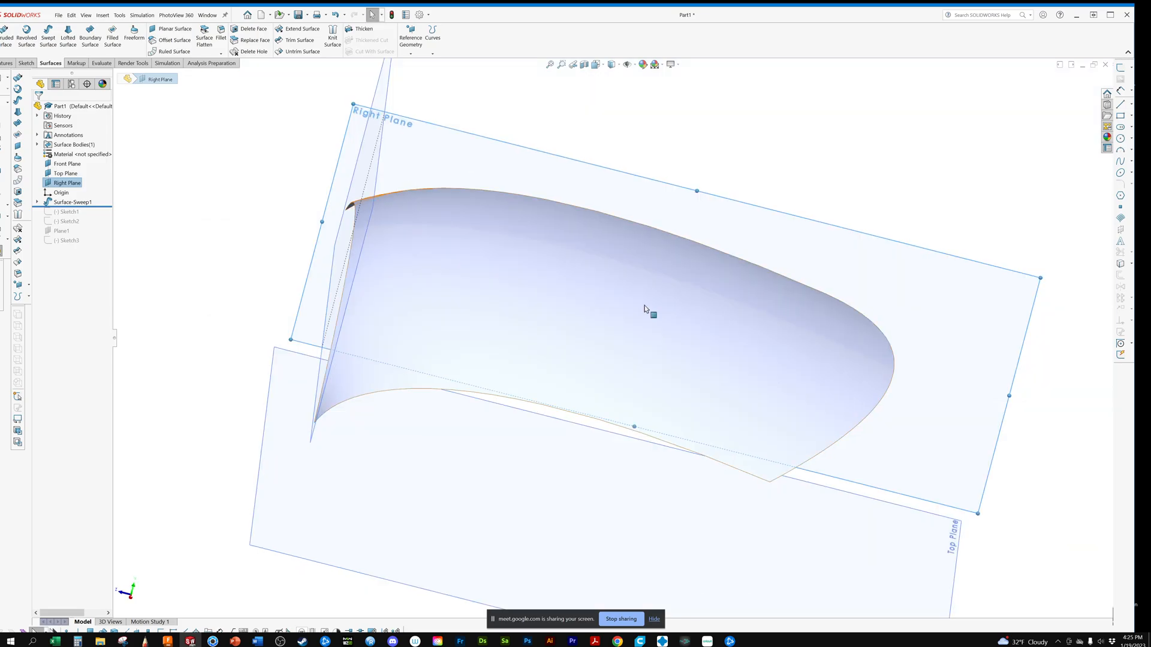
pyautogui.moveTo(644, 308); pyautogui.dragTo(567, 406, button='middle')
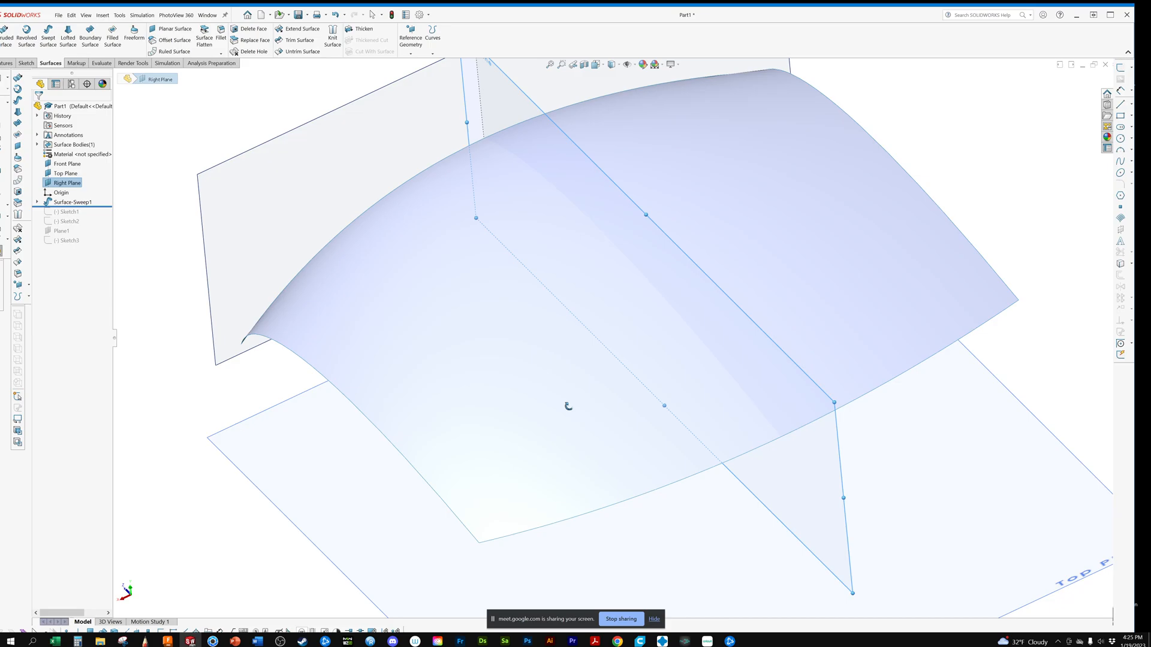
# Edit the surface sweep to use the Right Plane spline as profile and the Front Plane arch as path.
pyautogui.click(73, 203)
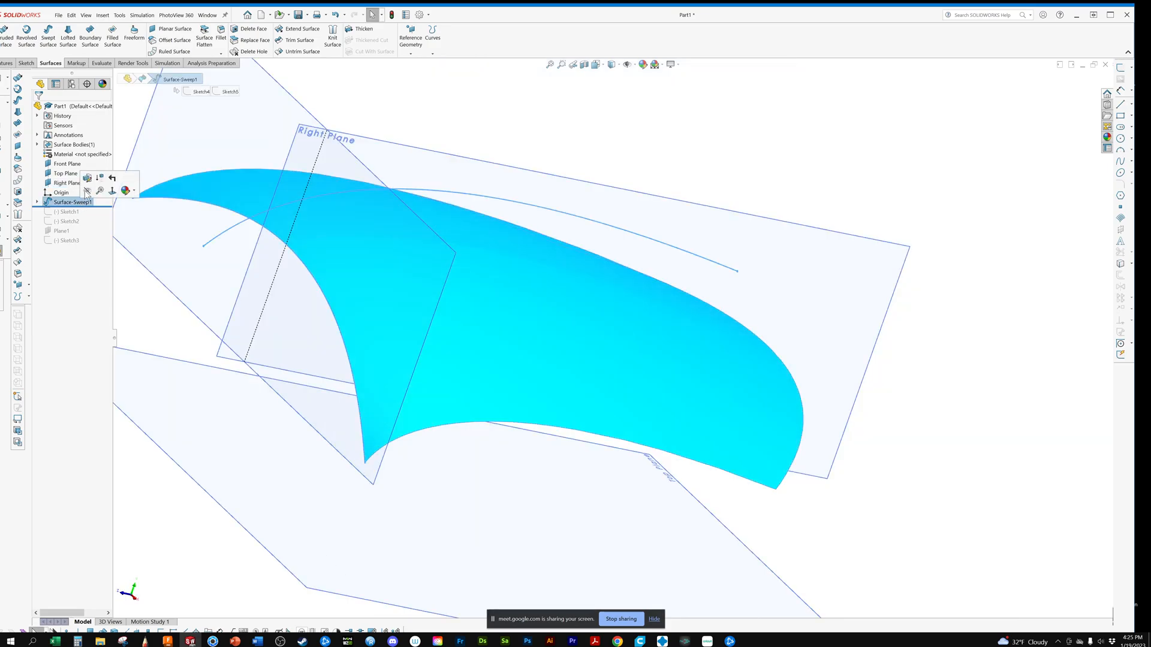
pyautogui.click(87, 191)
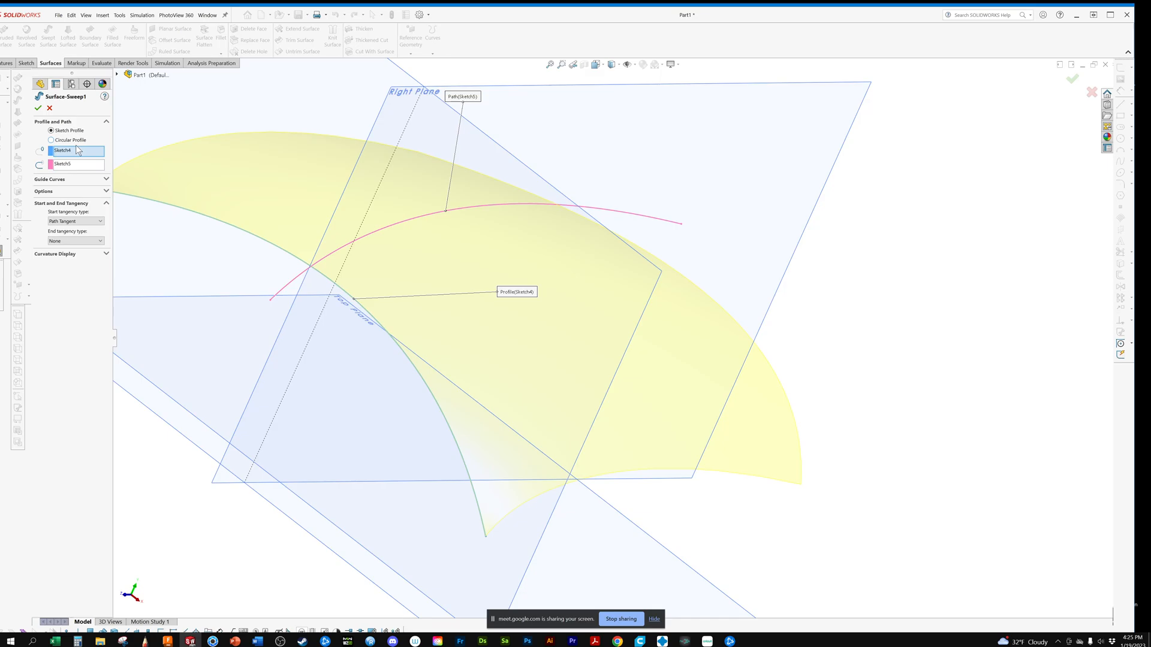
pyautogui.rightClick(77, 151)
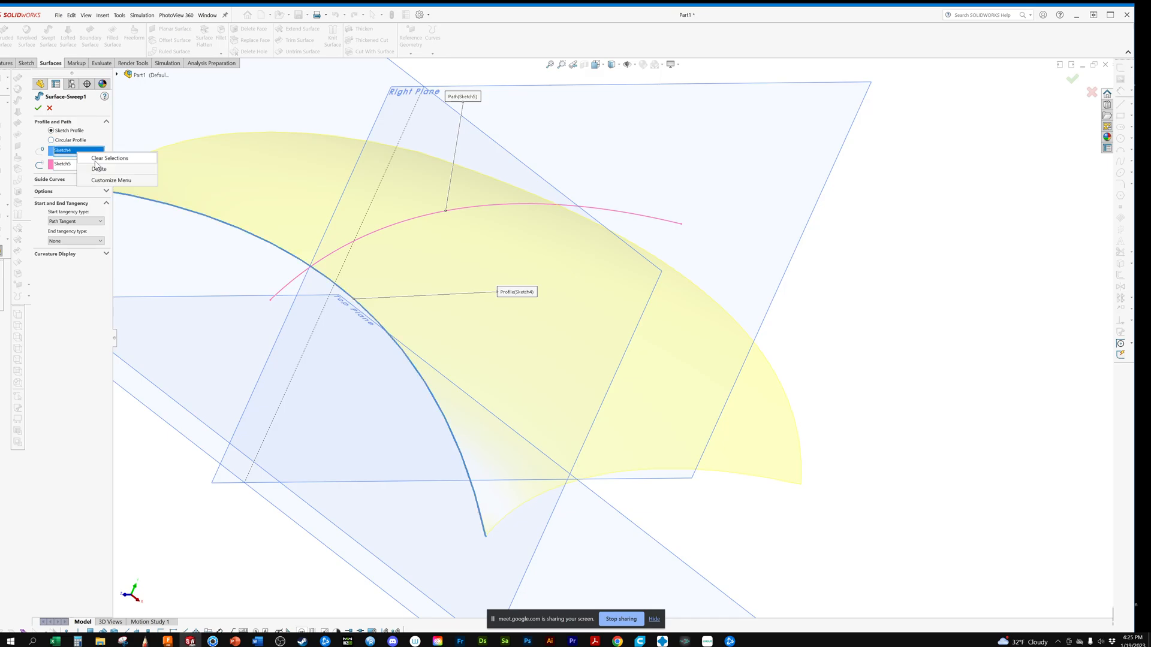
pyautogui.click(95, 162)
pyautogui.click(290, 285)
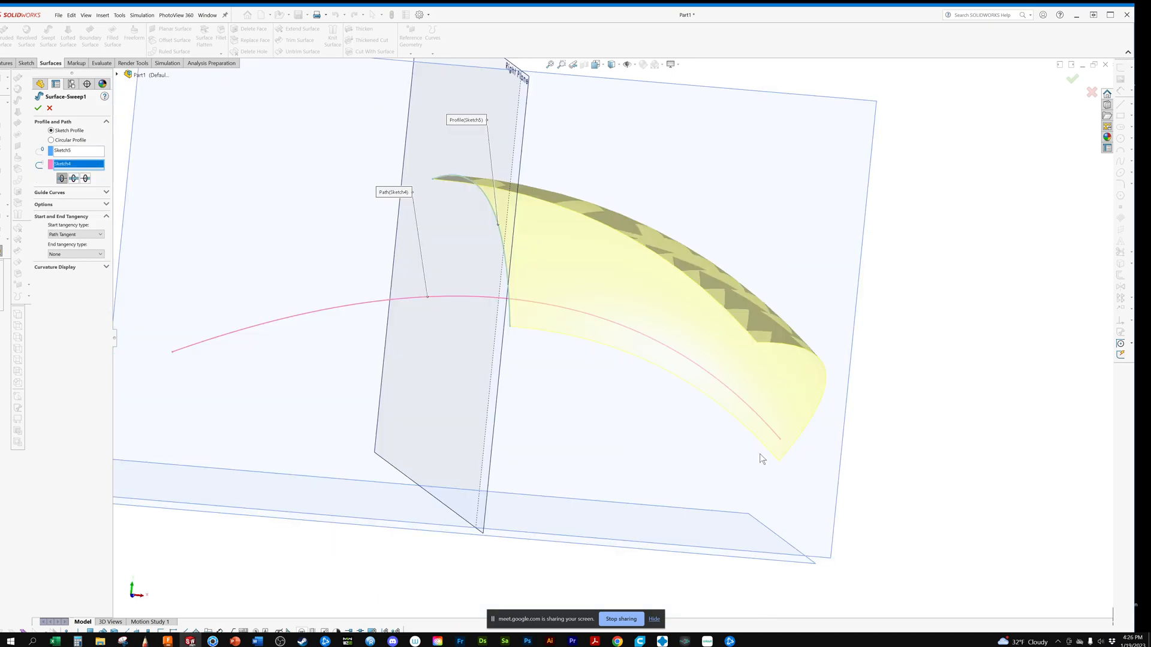
pyautogui.moveTo(761, 459); pyautogui.dragTo(668, 470, button='middle')
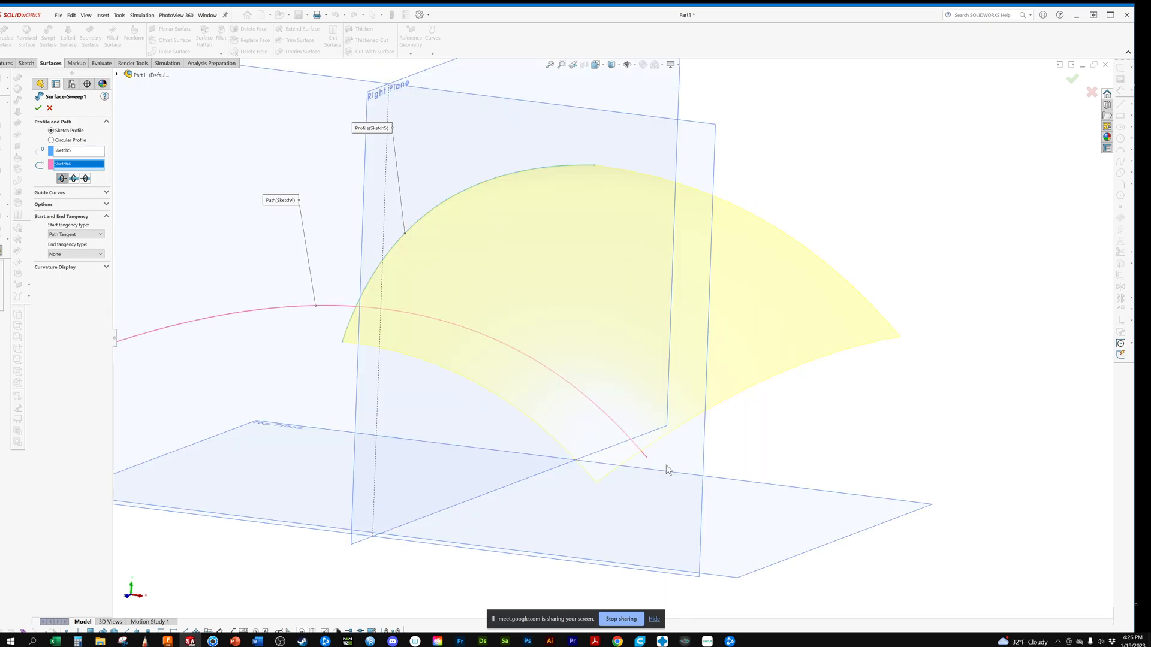
pyautogui.moveTo(669, 470); pyautogui.dragTo(437, 265, button='middle')
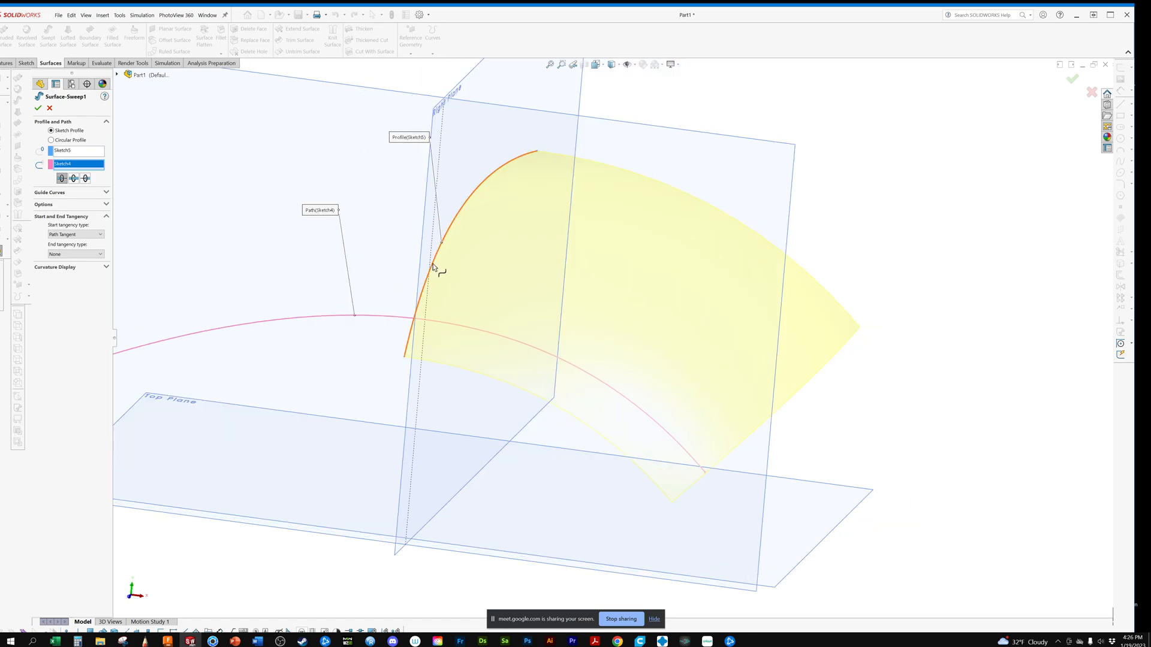
pyautogui.moveTo(434, 266); pyautogui.dragTo(405, 469, button='middle')
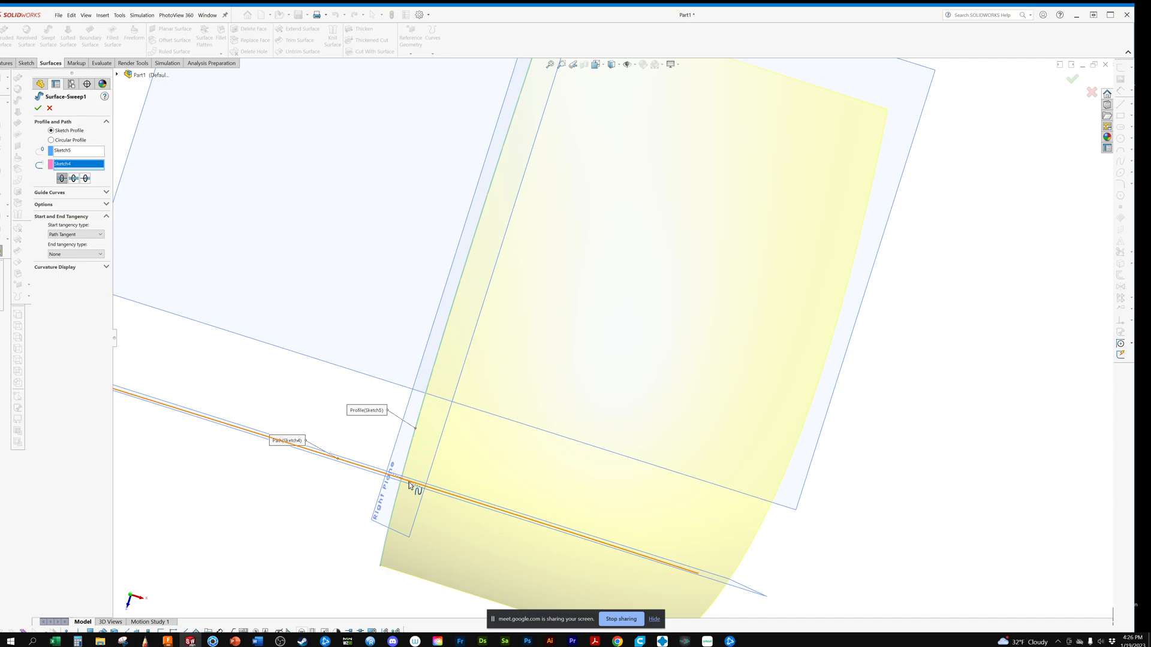
pyautogui.moveTo(409, 485); pyautogui.dragTo(521, 264, button='middle')
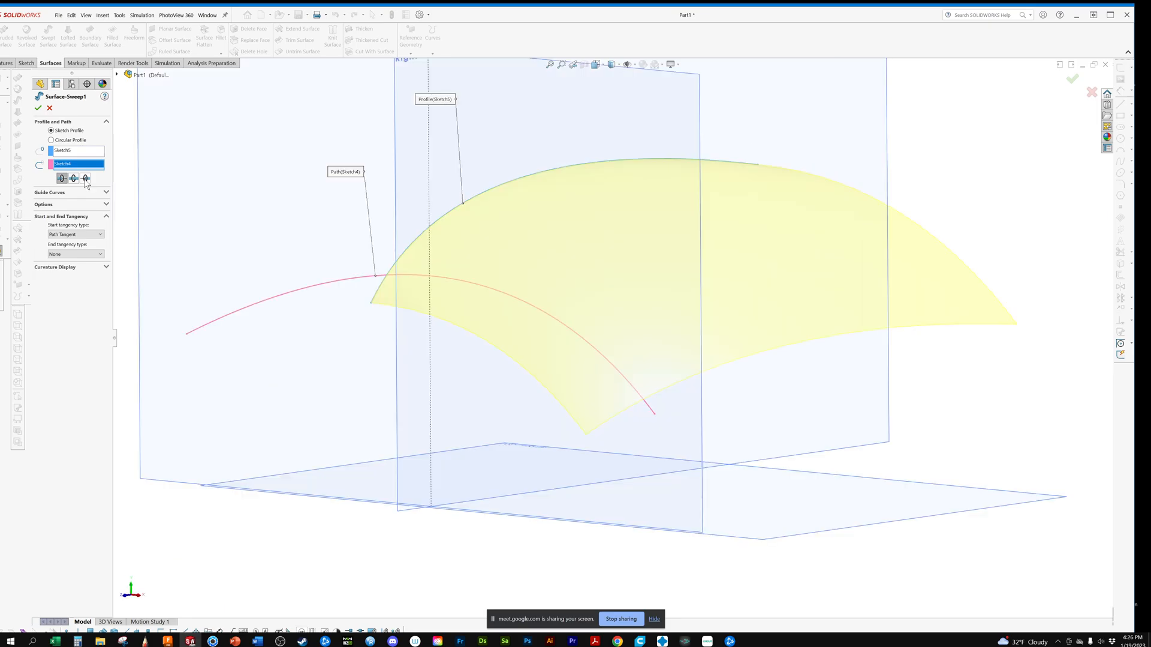
# Reverse the sweep direction along the Front Plane arch, switch it to bidirectional, and inspect the preview from the Right view.
pyautogui.click(85, 179)
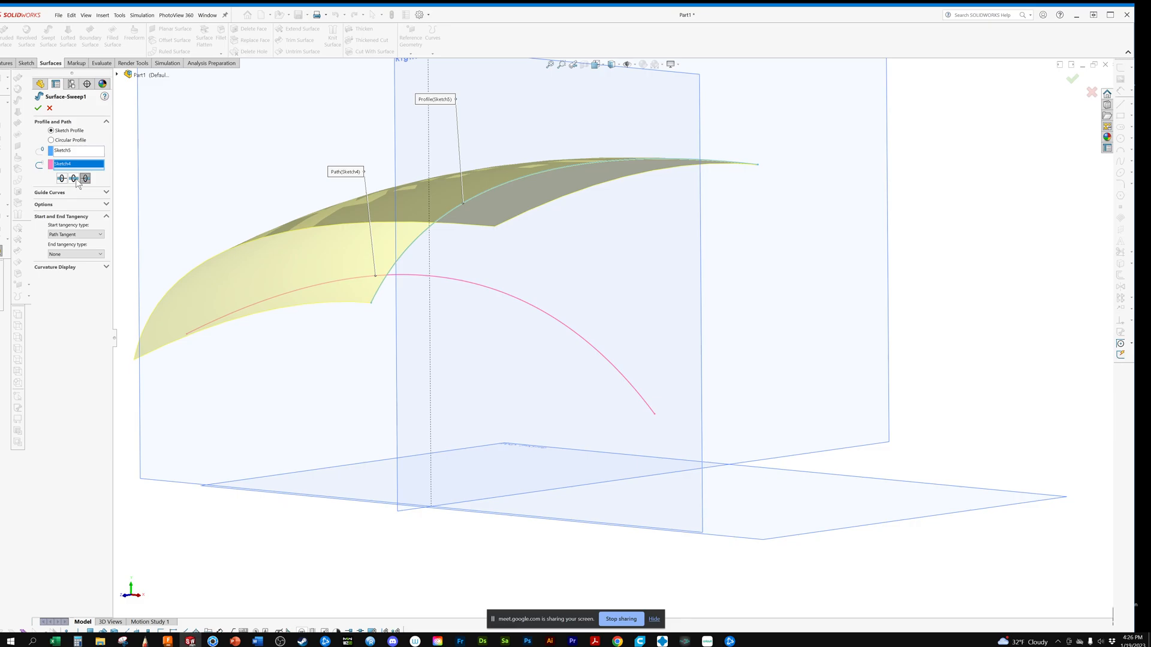
pyautogui.click(73, 178)
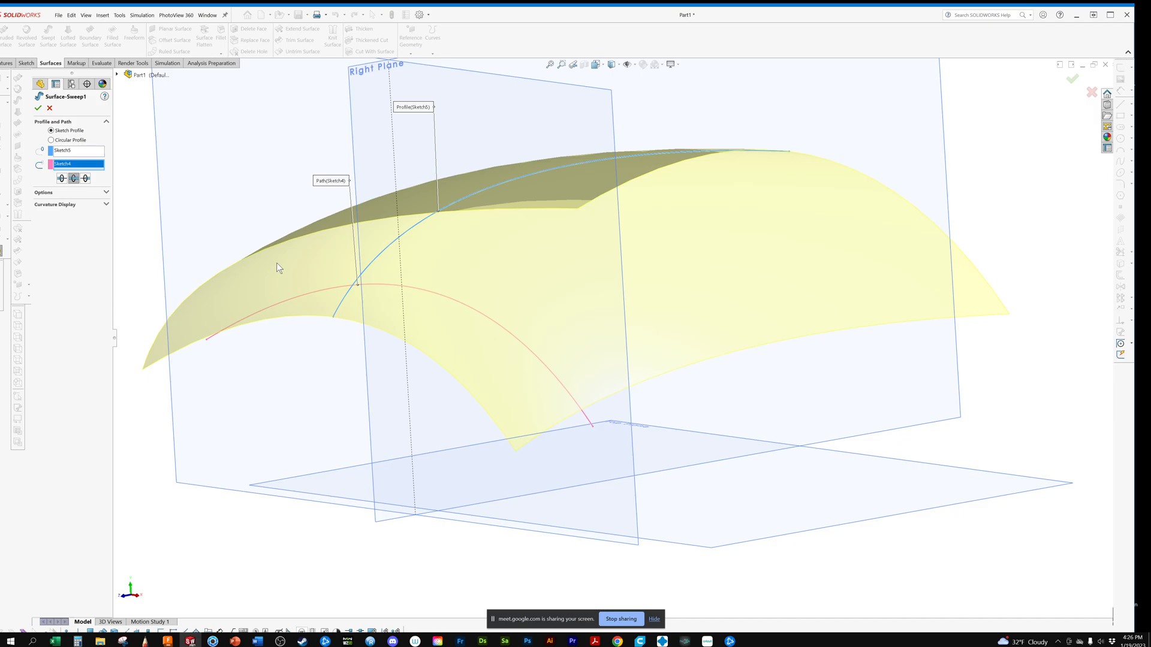
pyautogui.moveTo(278, 268); pyautogui.dragTo(386, 311, button='middle')
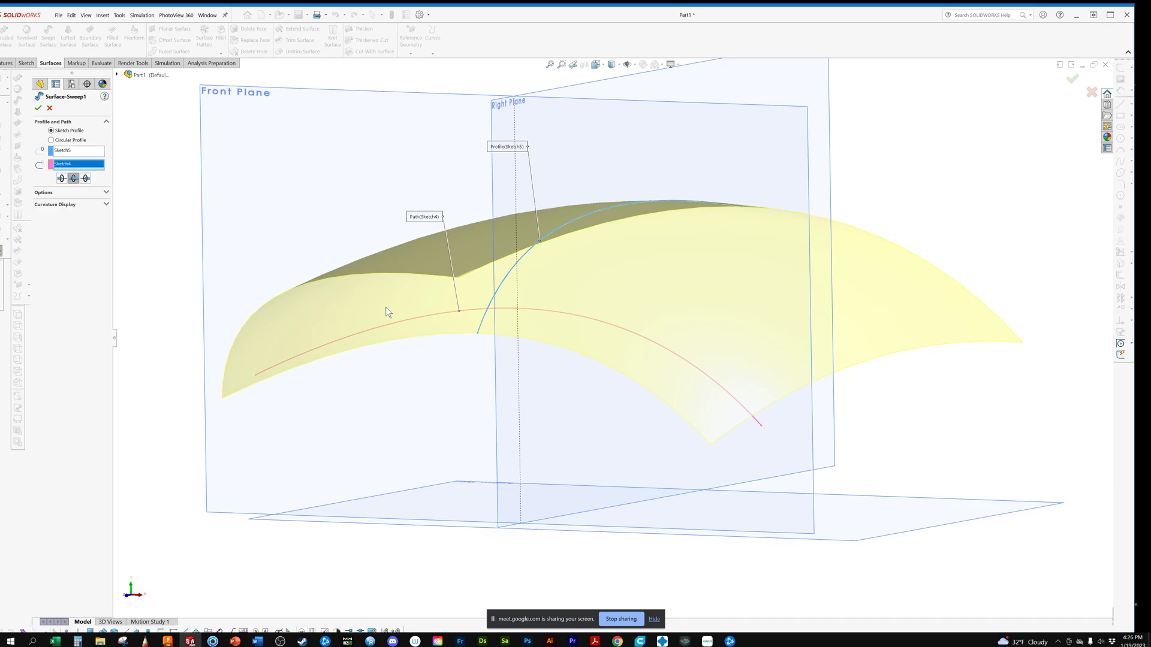
pyautogui.click(600, 63)
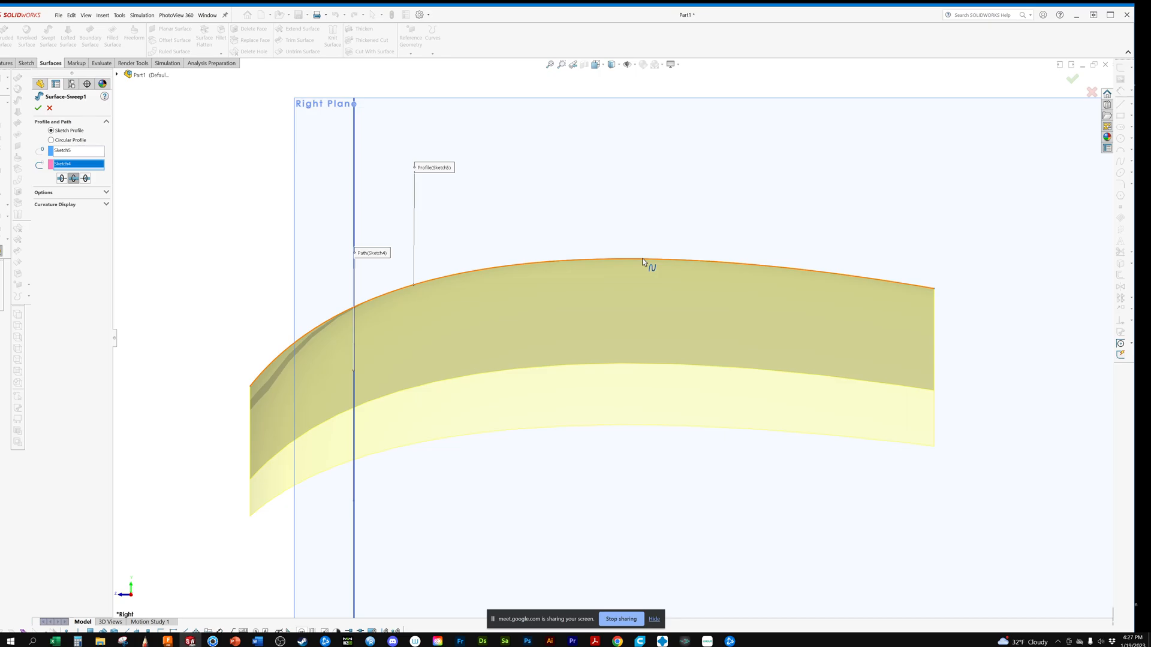
pyautogui.moveTo(643, 258); pyautogui.dragTo(362, 324, button='middle')
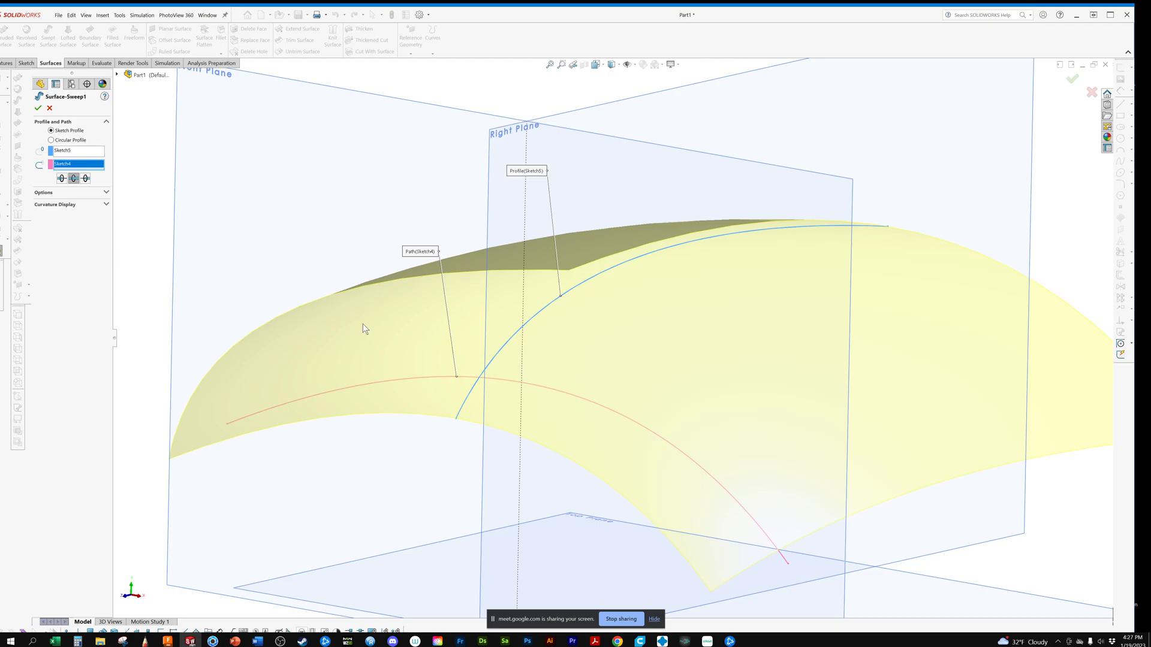
pyautogui.moveTo(362, 325); pyautogui.dragTo(470, 324, button='middle')
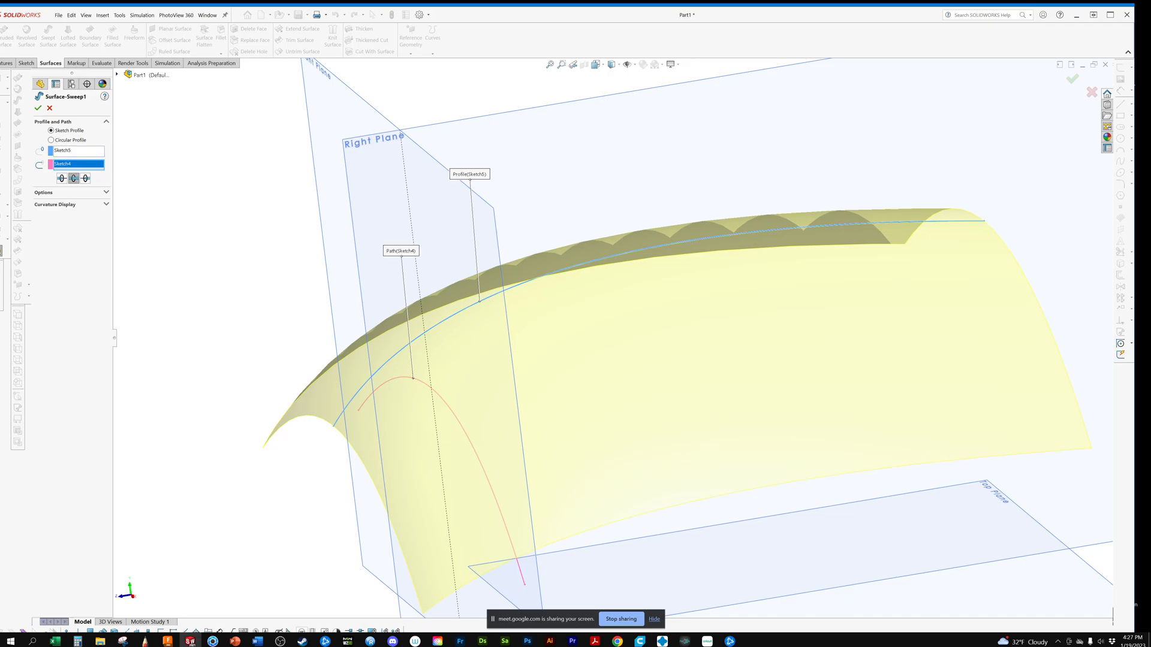
# Edit the Front Plane sketch, pull the spline's end tangent handle down to make the arch sag concavely, and exit the sketch.
pyautogui.moveTo(311, 296); pyautogui.dragTo(325, 294, button='middle')
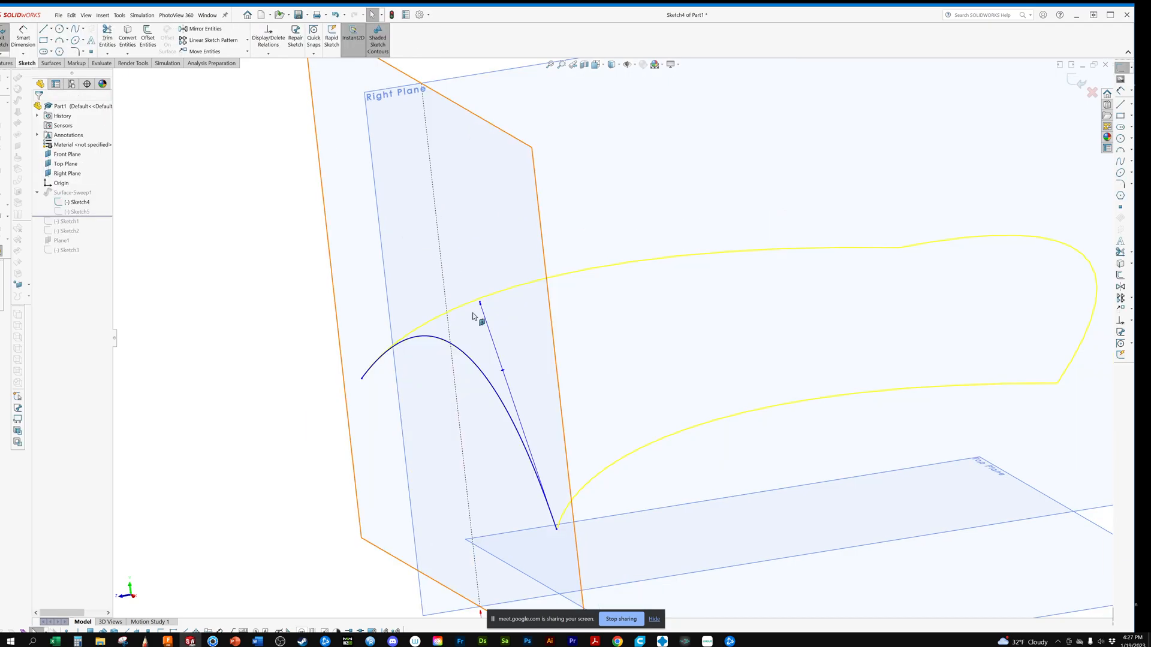
pyautogui.moveTo(473, 317); pyautogui.dragTo(467, 436)
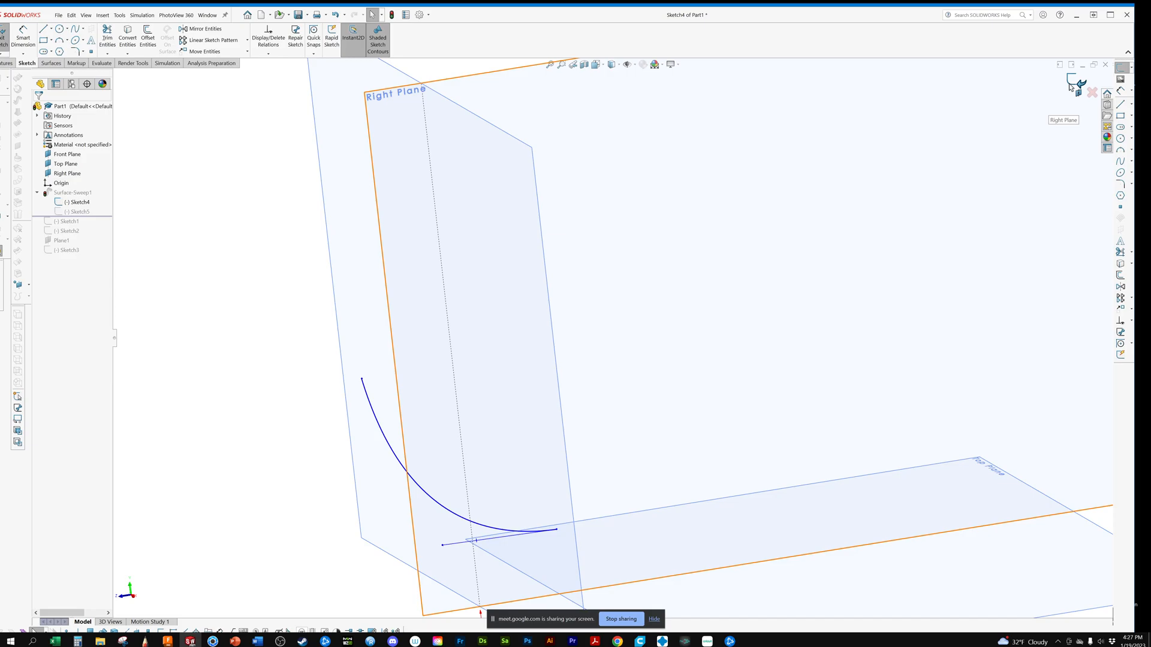
pyautogui.click(1071, 87)
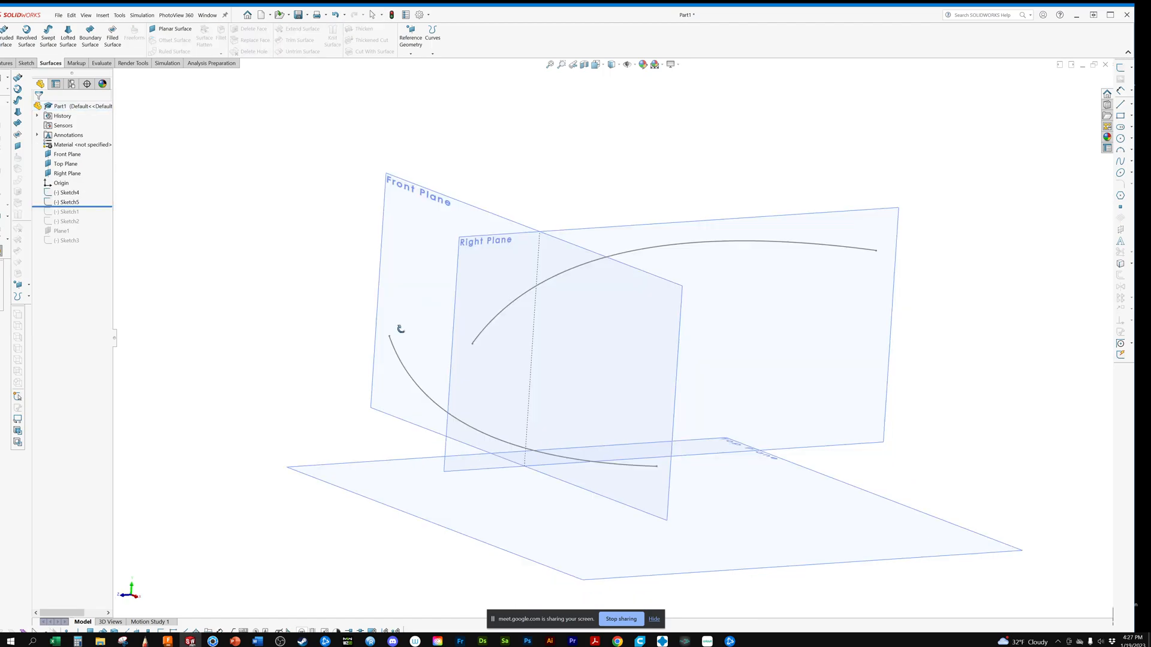
# Hide the two existing splines and sketch a new arched two-point spline on the Front Plane.
pyautogui.moveTo(400, 329); pyautogui.dragTo(388, 341, button='middle')
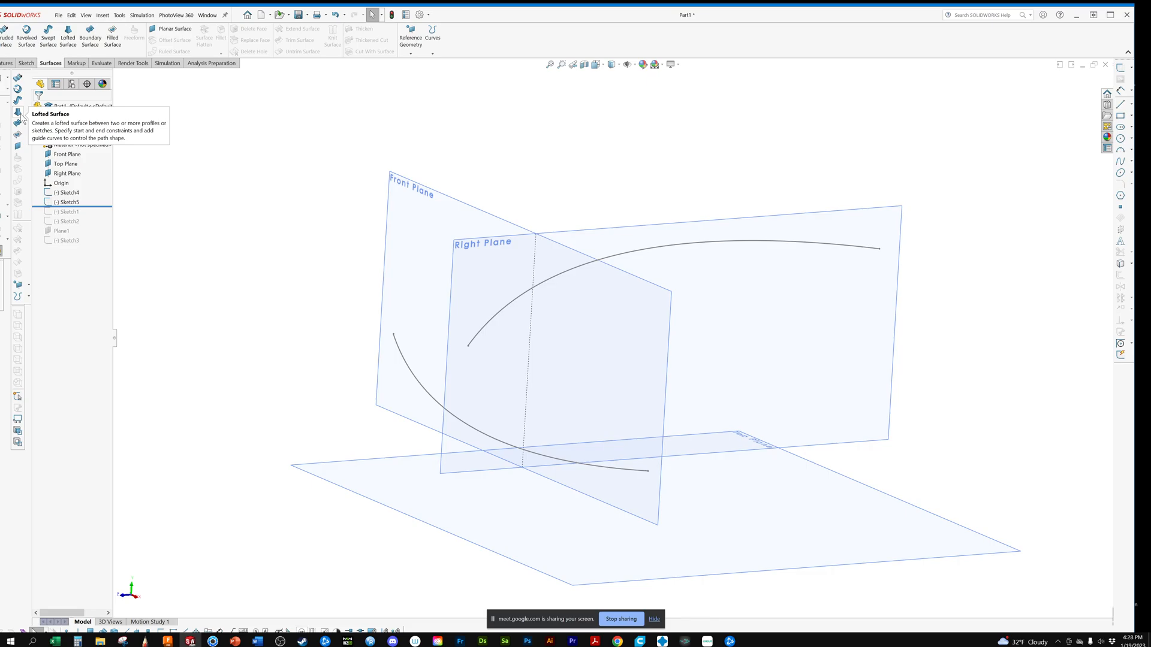
pyautogui.scroll(2, 197, 186)
pyautogui.scroll(-2, 278, 240)
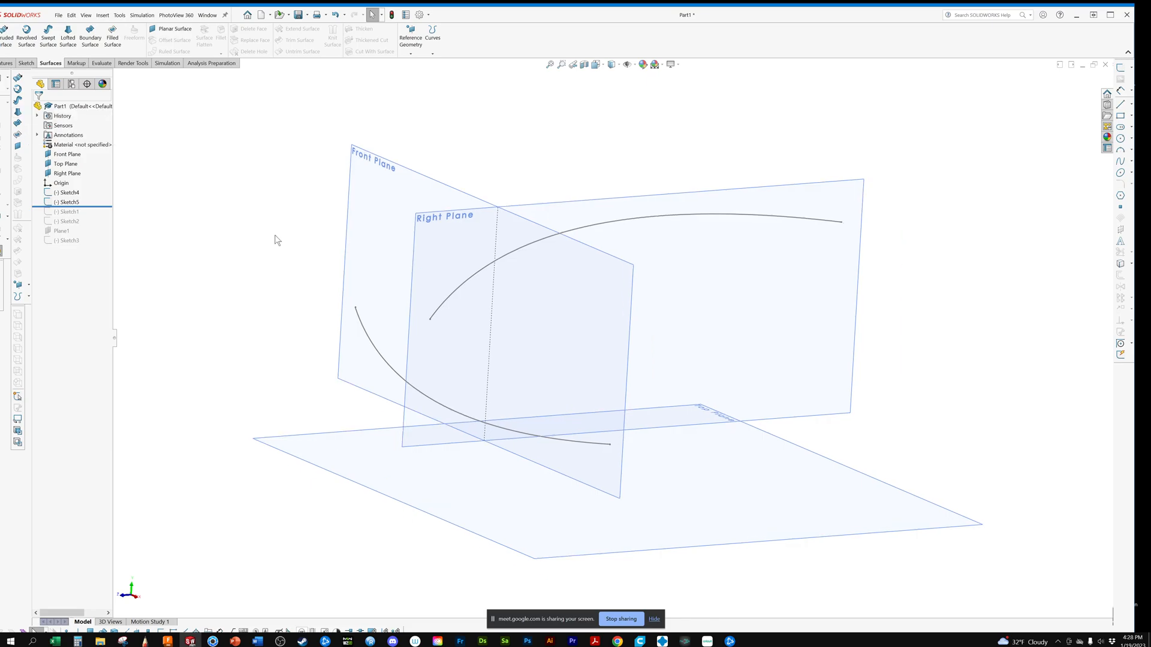
pyautogui.click(64, 193)
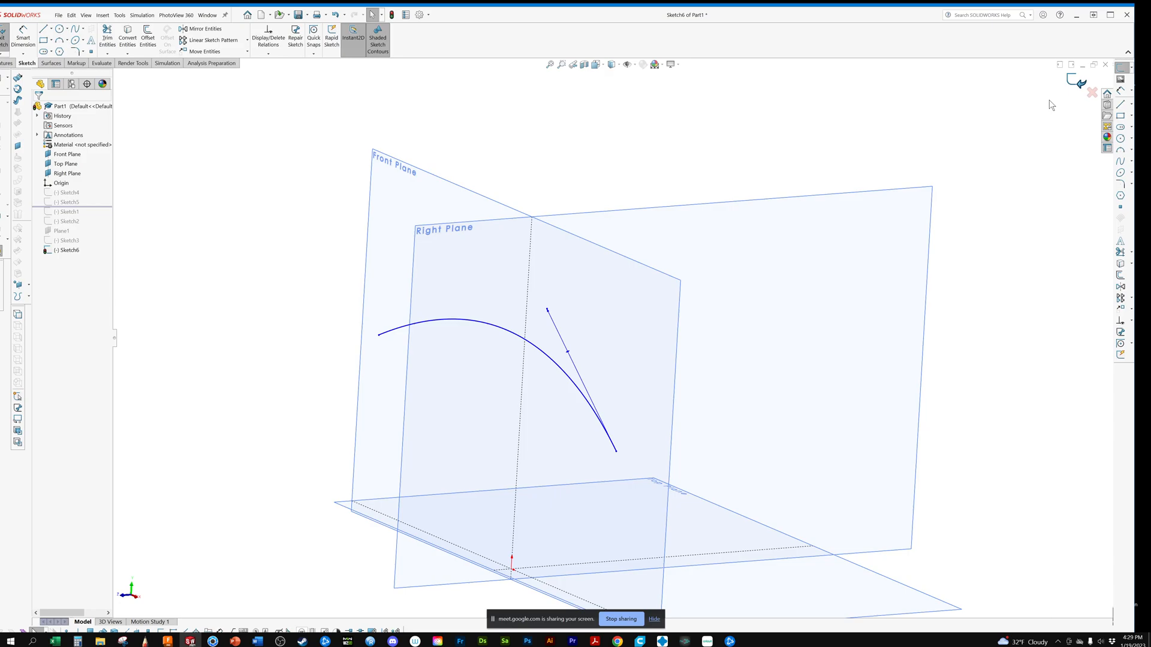
pyautogui.click(1075, 82)
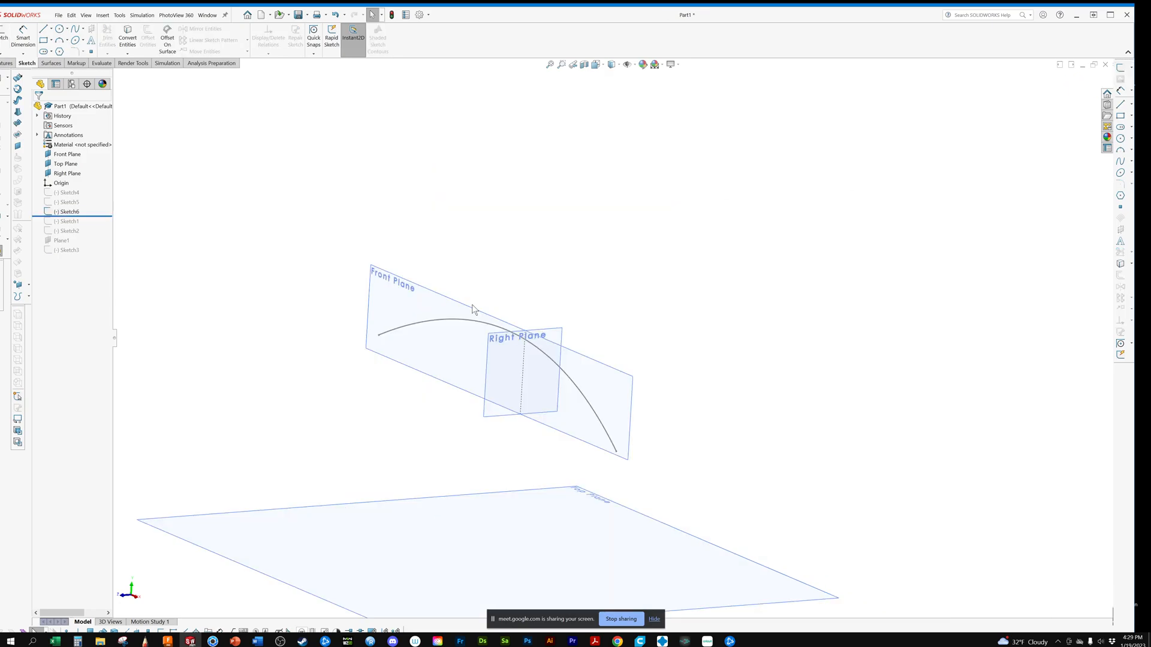
# Create two reference planes behind the Front Plane, spaced 60 mm apart with the offset flipped.
pyautogui.click(473, 309)
pyautogui.click(103, 15)
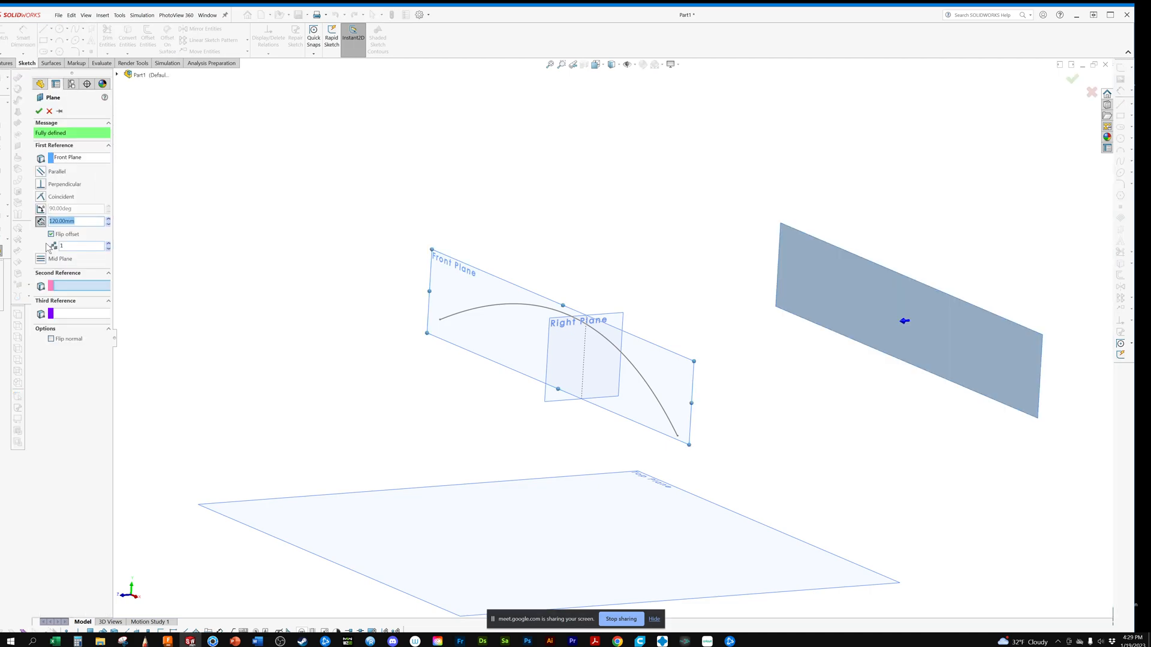
pyautogui.write('60')
pyautogui.press('Return')
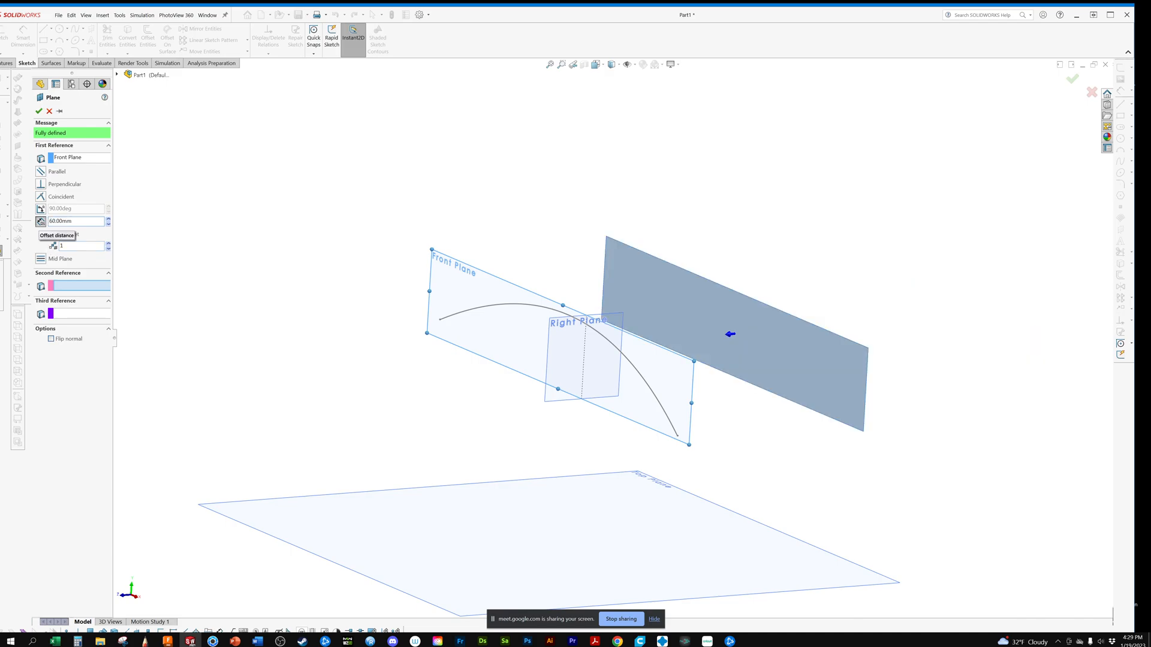
pyautogui.moveTo(442, 342); pyautogui.dragTo(408, 346, button='middle')
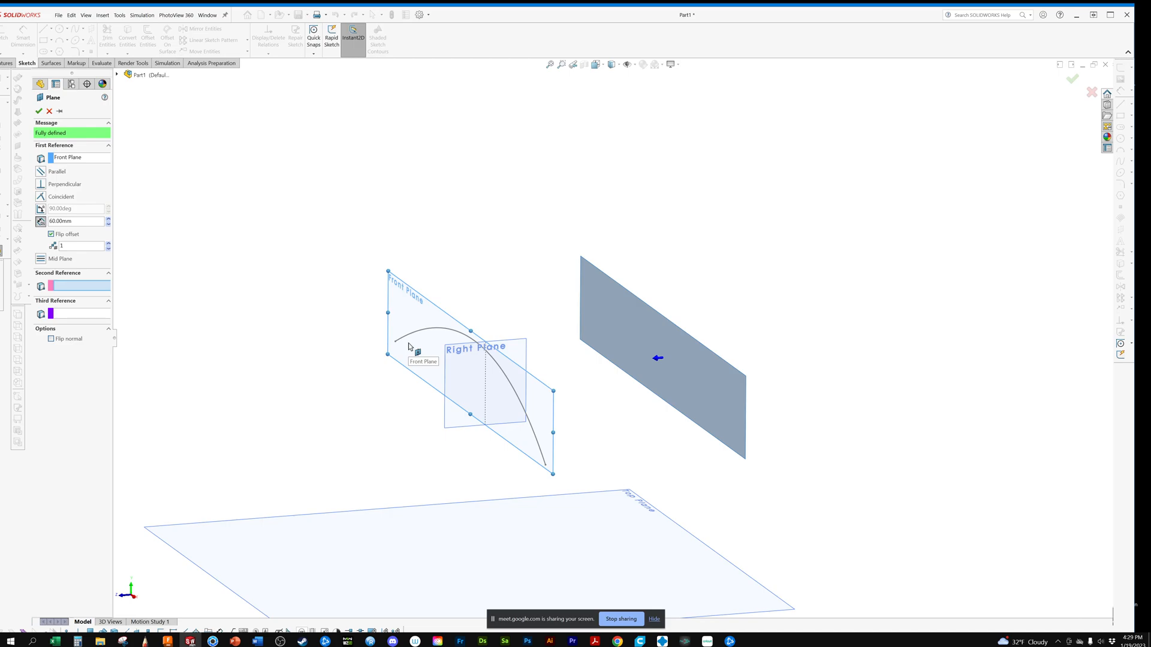
pyautogui.press('Return')
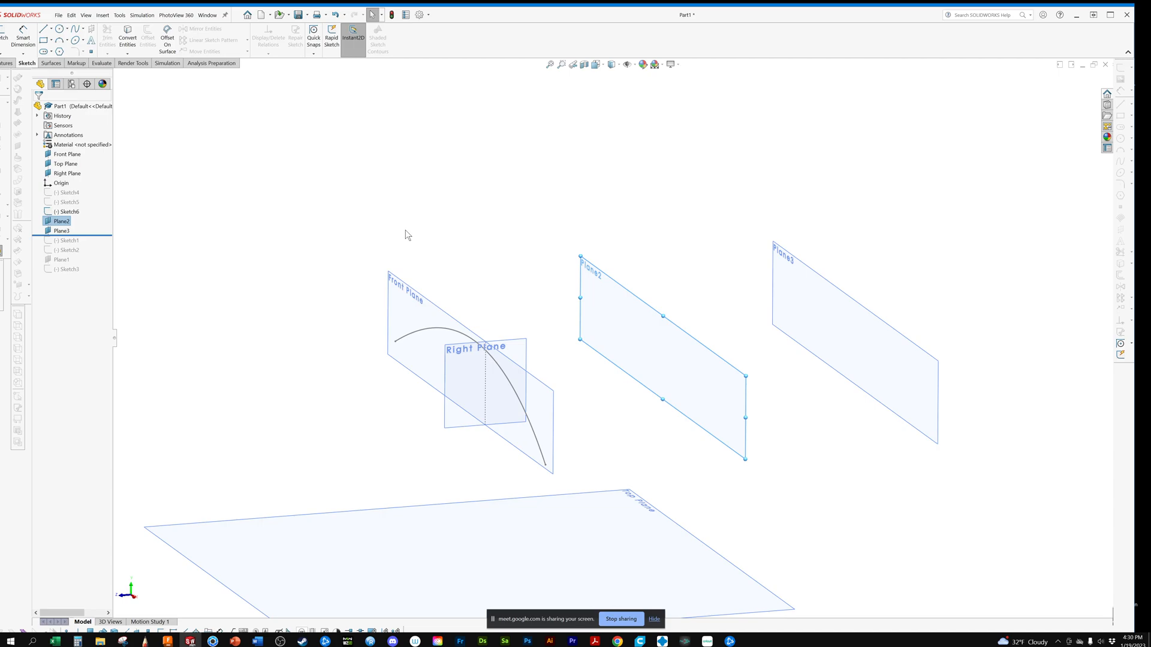
# Copy the Front Plane arch sketch onto the farthest offset plane.
pyautogui.keyDown('ctrl'); pyautogui.moveTo(405, 231); pyautogui.dragTo(367, 246, button='middle'); pyautogui.keyUp('ctrl')
pyautogui.click(368, 247)
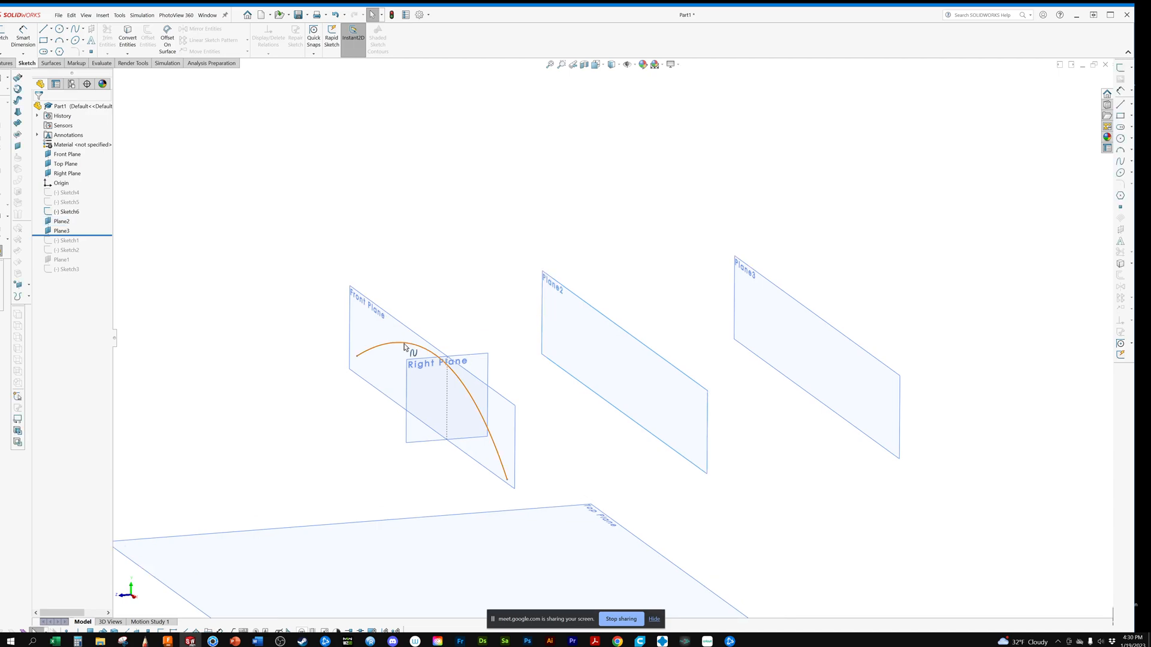
pyautogui.click(404, 346)
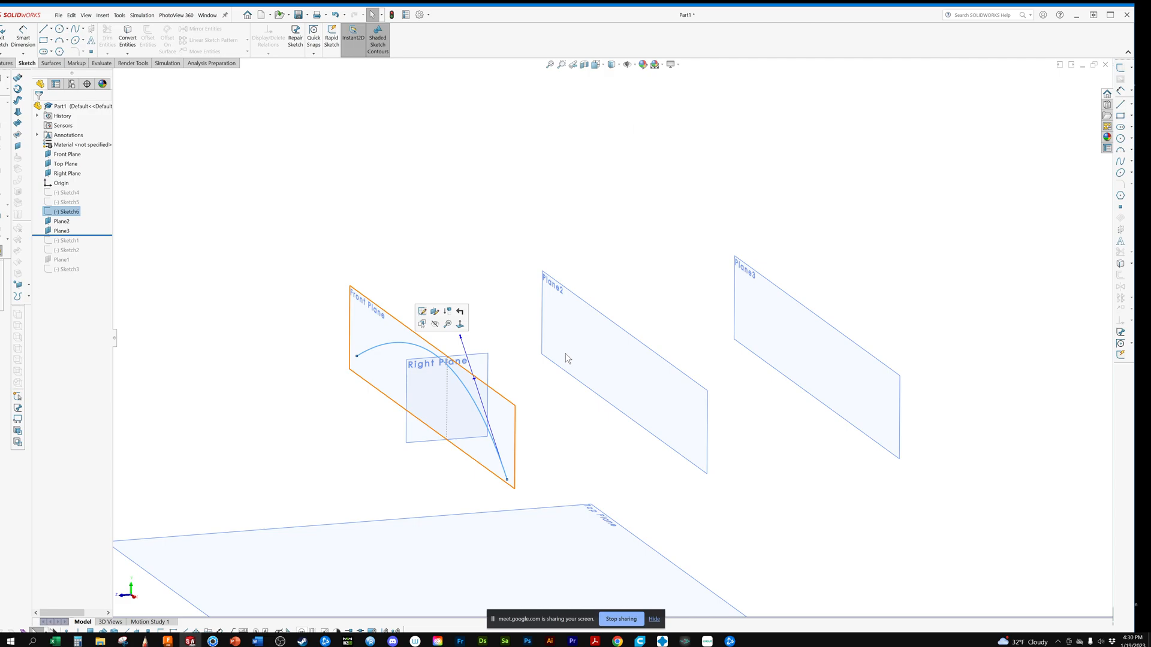
pyautogui.click(384, 350)
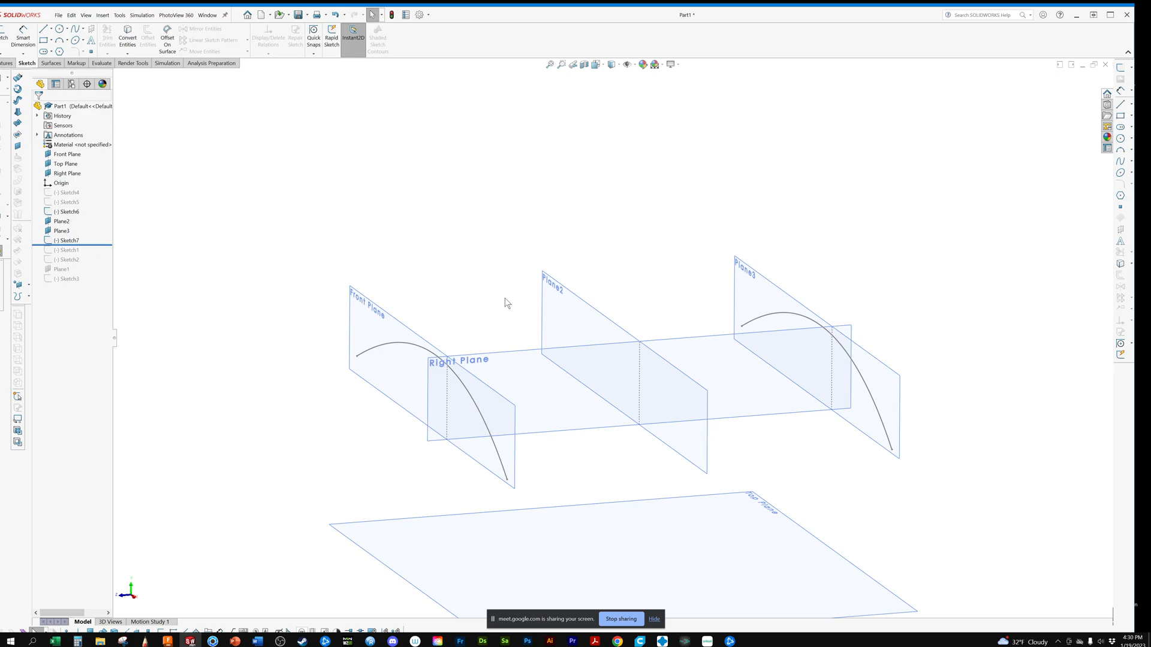
# Place a fresh copy of the Front Plane arch on Plane3 and leave sketch editing.
pyautogui.moveTo(506, 303); pyautogui.dragTo(795, 284, button='middle')
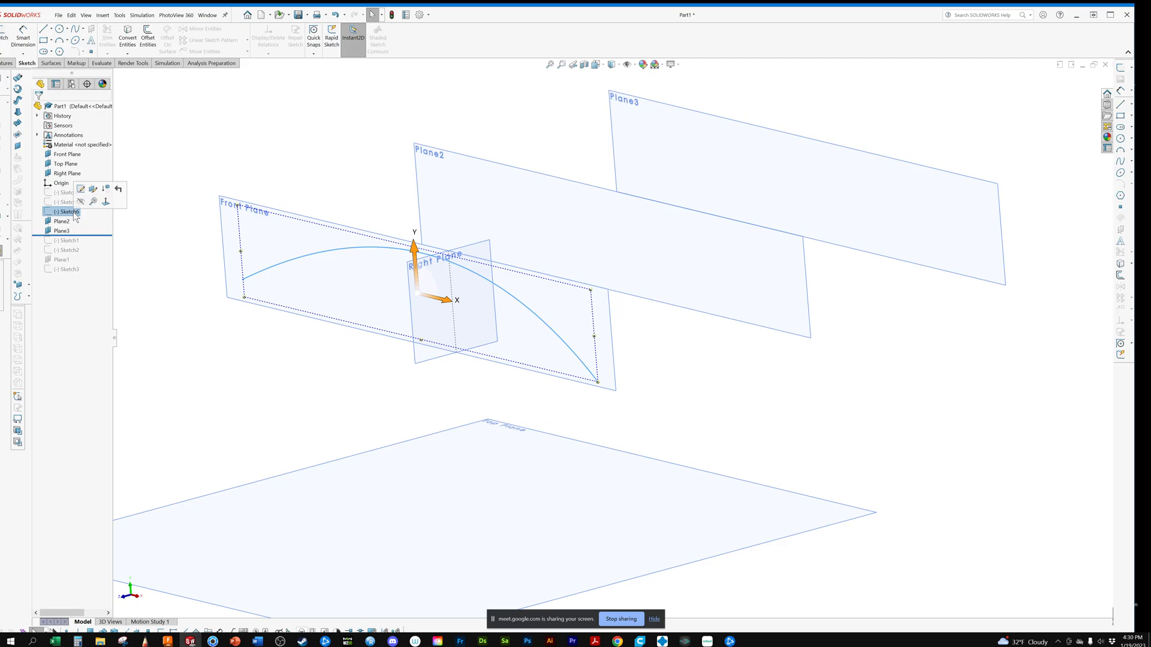
pyautogui.press('Escape')
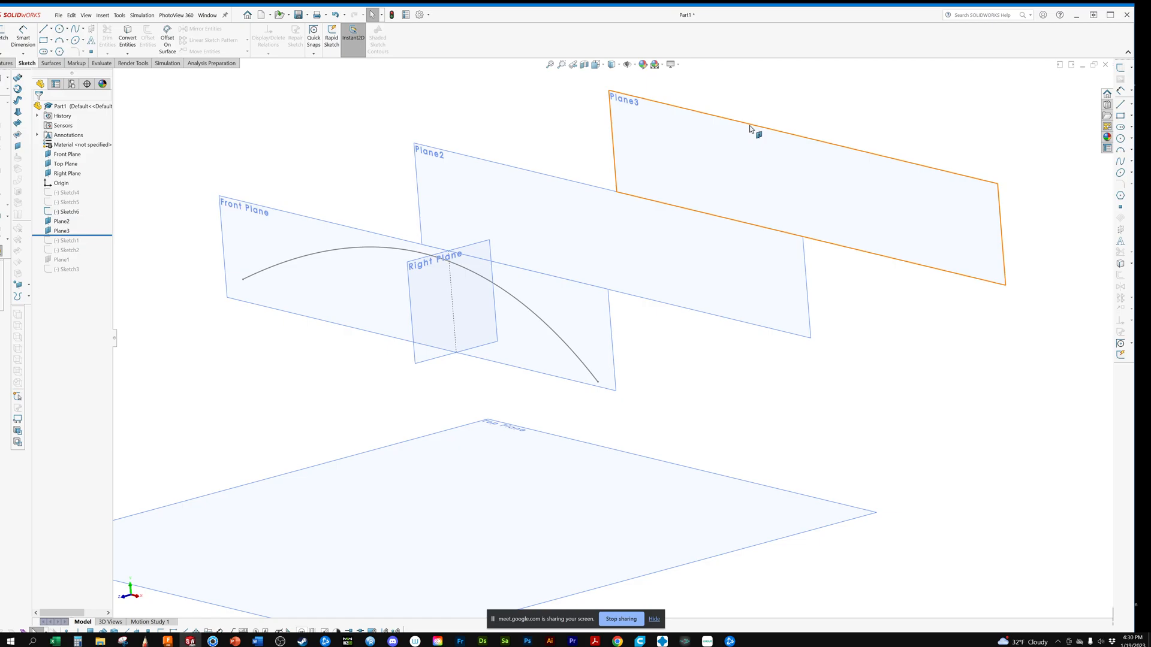
pyautogui.click(749, 125)
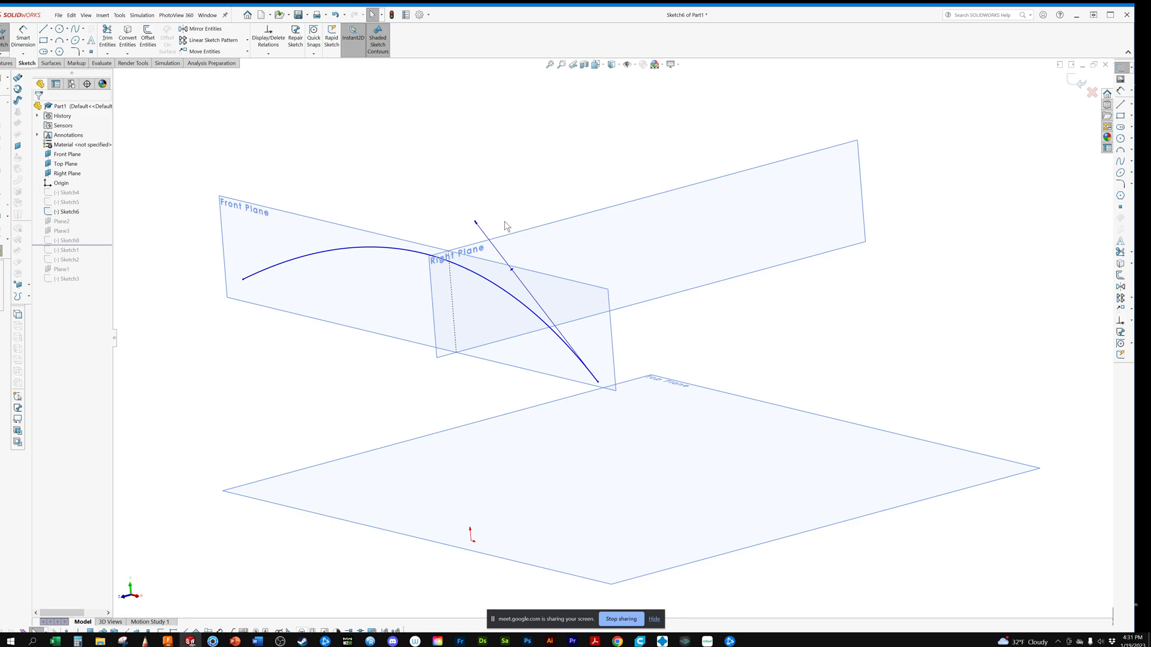
pyautogui.click(1076, 82)
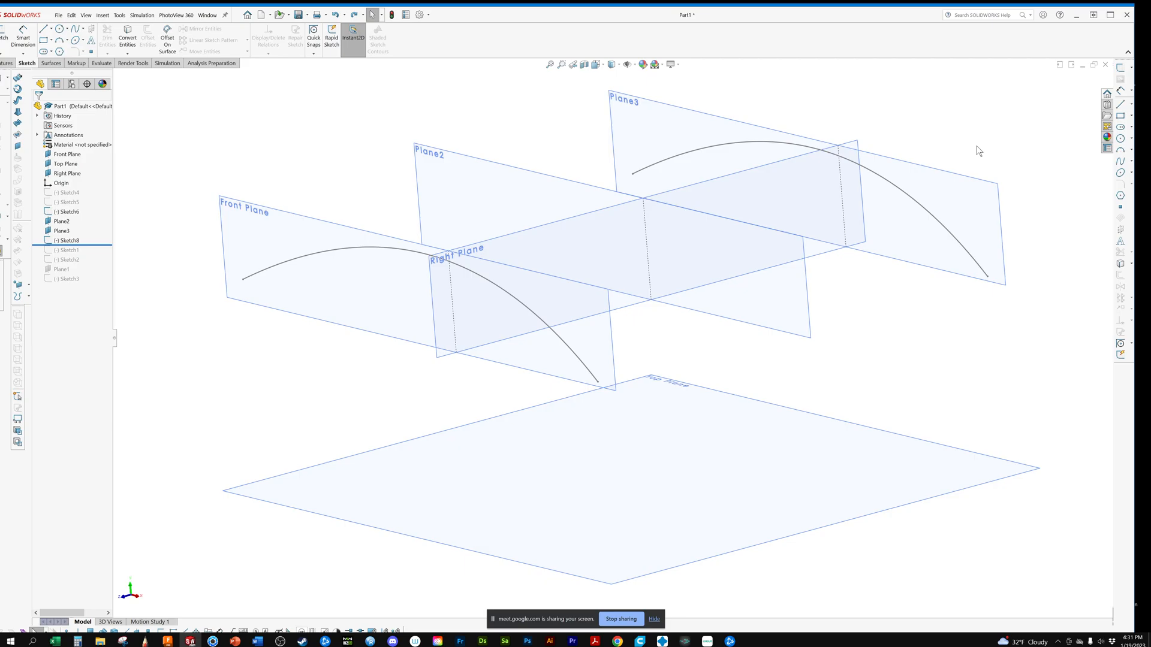
# Loft a surface between the Front Plane arch and its Plane3 copy, and reshape the rear spline into a concave curve.
pyautogui.keyDown('ctrl'); pyautogui.moveTo(979, 151); pyautogui.dragTo(948, 211, button='middle'); pyautogui.keyUp('ctrl')
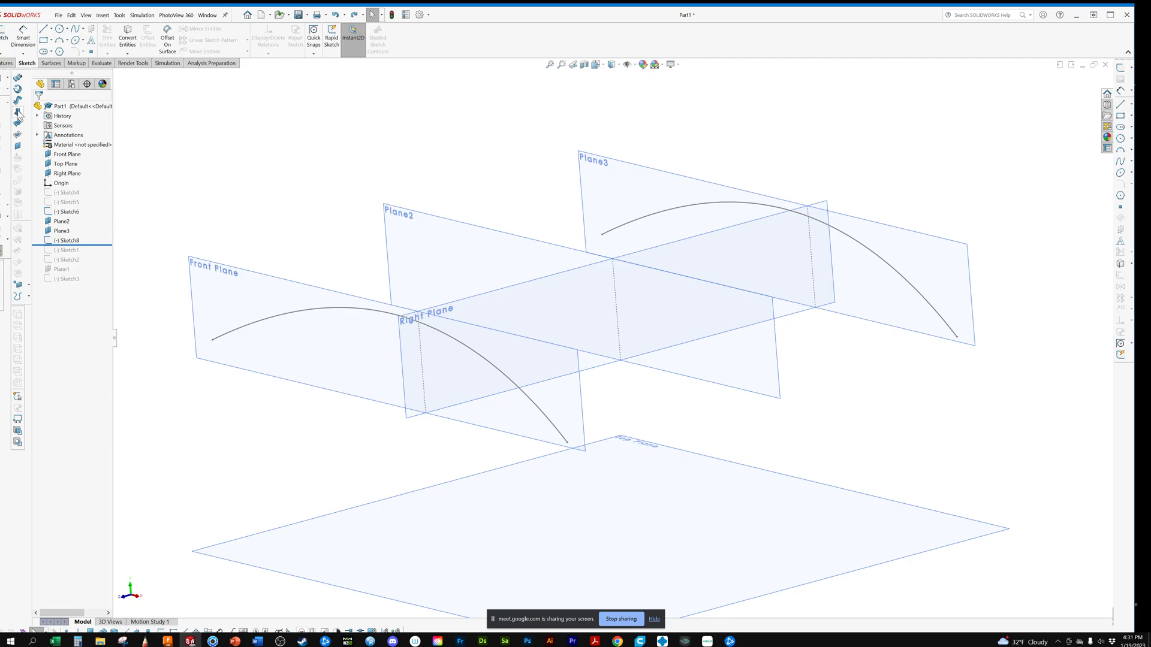
pyautogui.hotkey('ctrl', 'y')
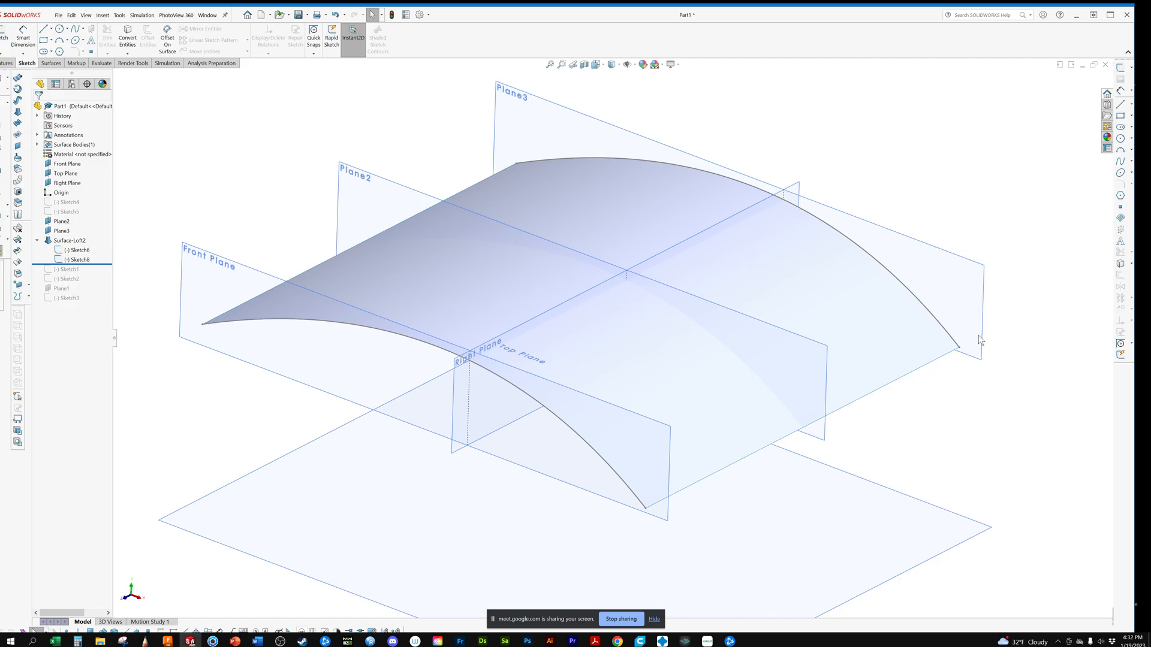
pyautogui.moveTo(980, 340); pyautogui.dragTo(424, 322, button='middle')
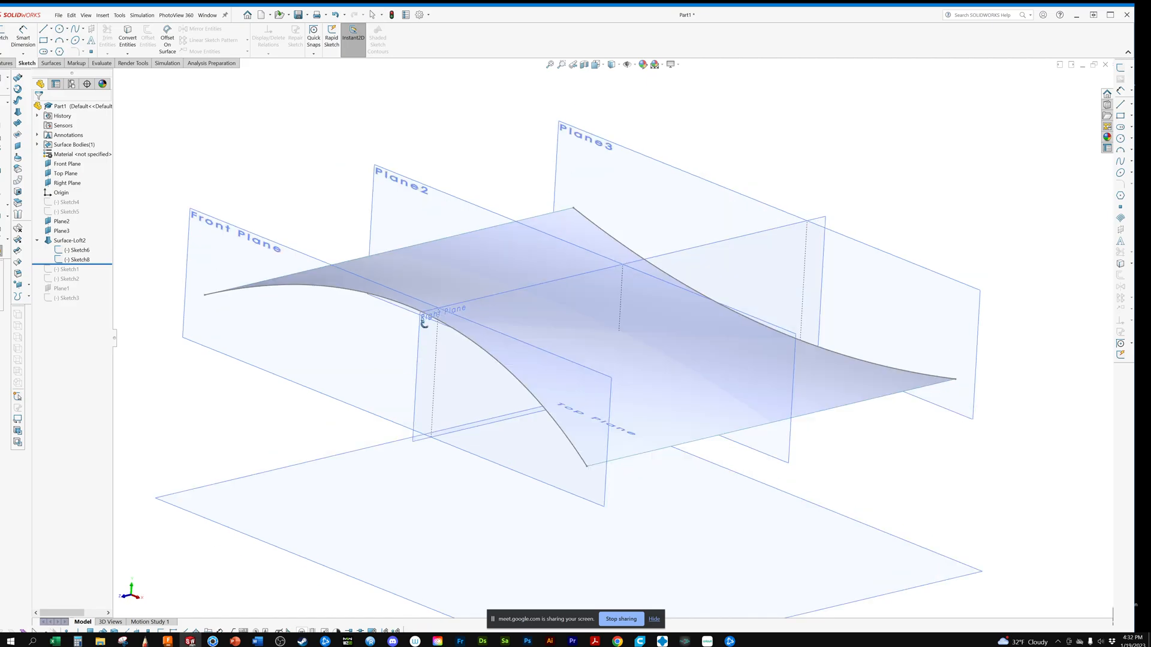
# Inspect the lofted surface from several angles and add a matching arch on the middle plane, Plane2.
pyautogui.moveTo(424, 321); pyautogui.dragTo(539, 294, button='middle')
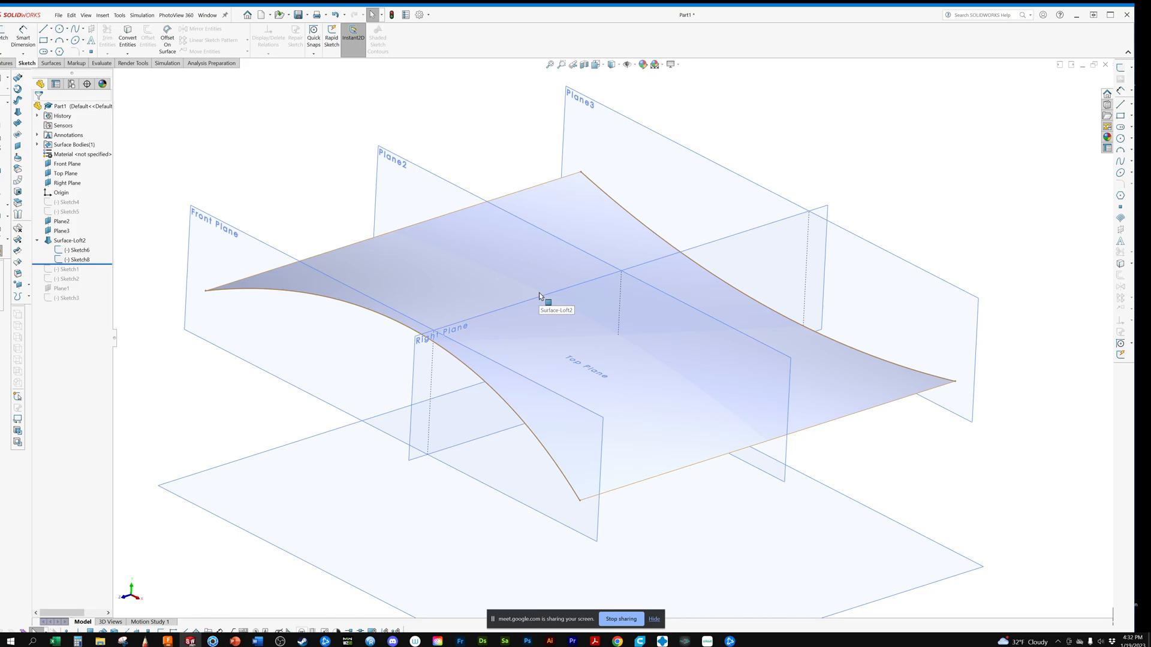
pyautogui.moveTo(538, 294); pyautogui.dragTo(573, 330, button='middle')
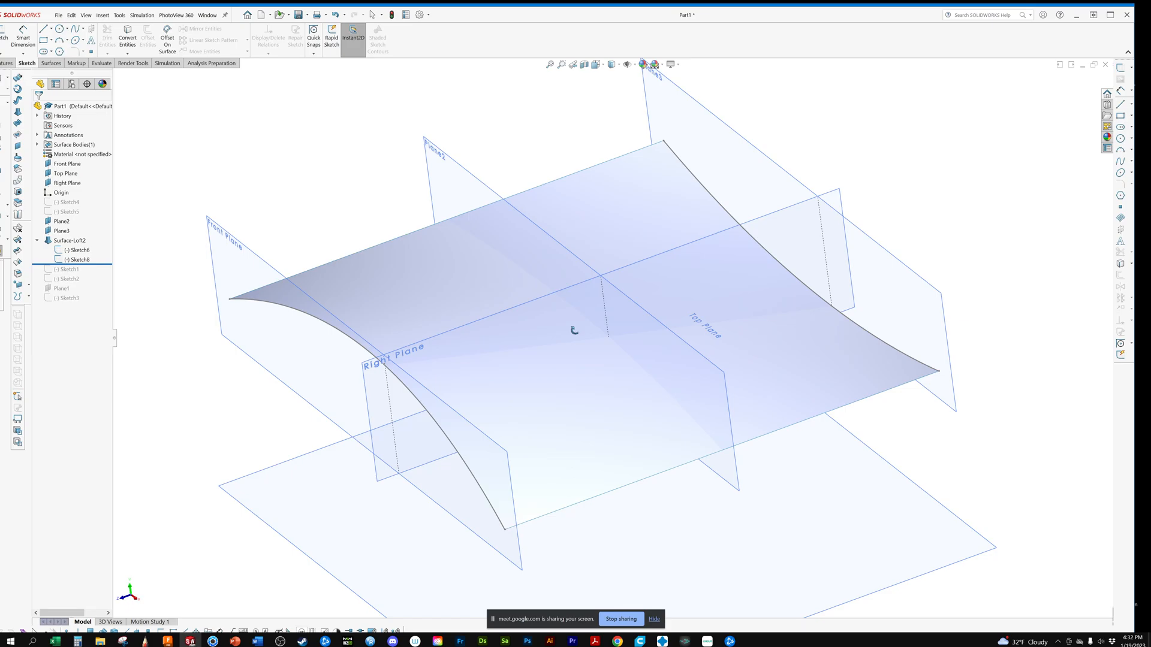
pyautogui.moveTo(574, 331); pyautogui.dragTo(727, 187, button='middle')
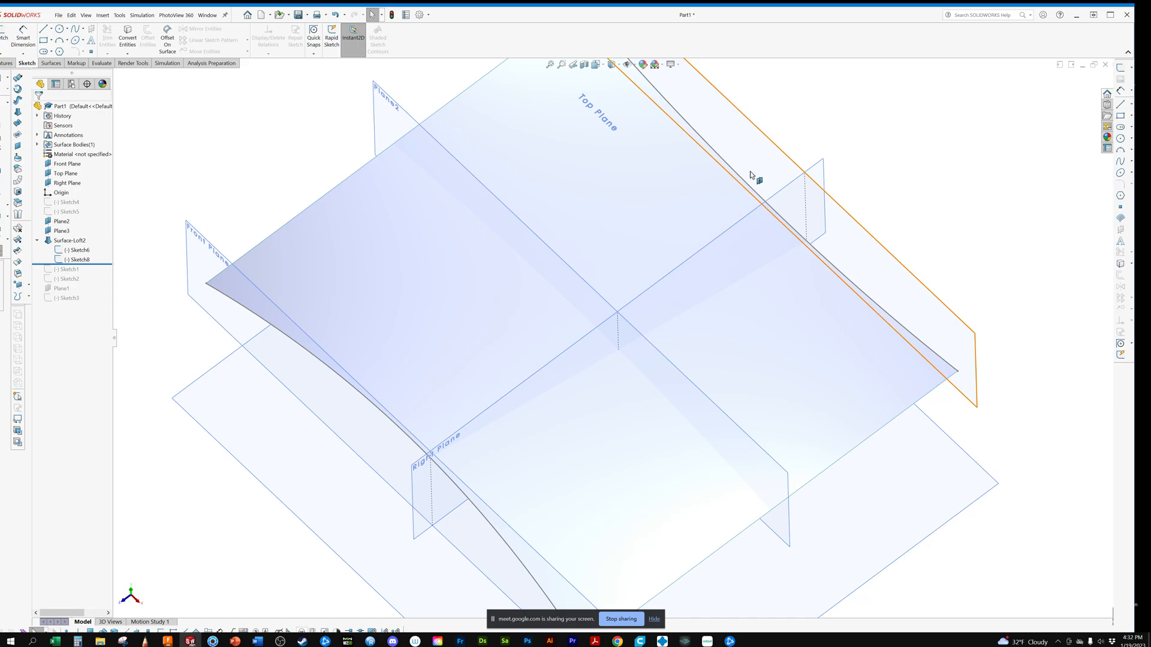
pyautogui.moveTo(751, 175); pyautogui.dragTo(864, 537, button='middle')
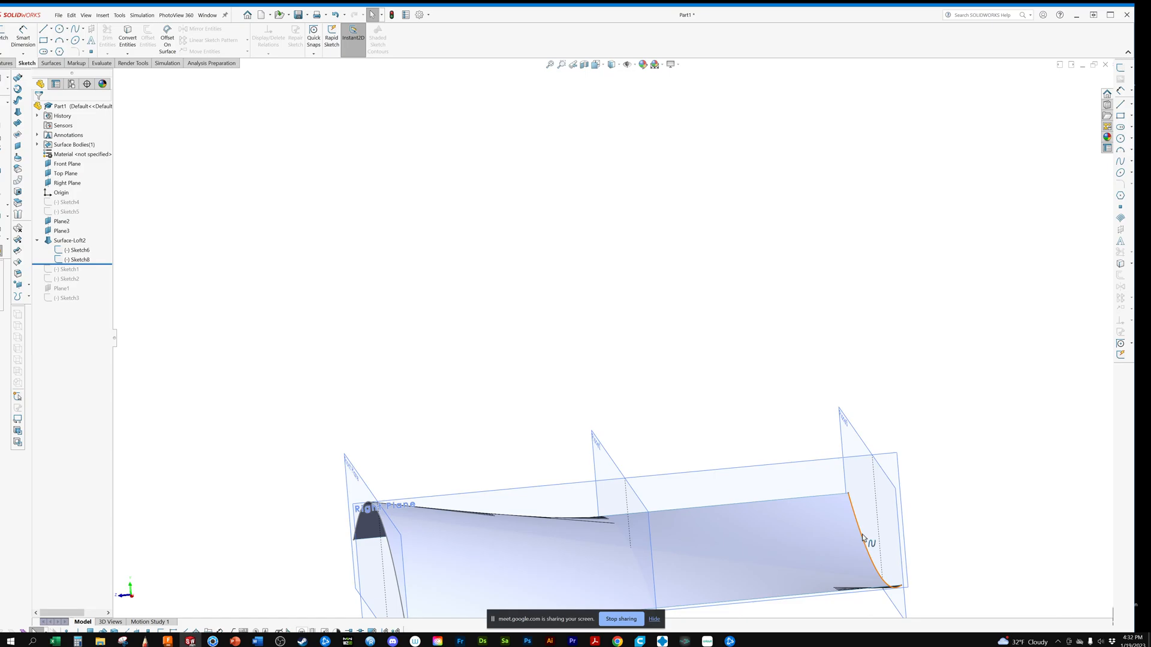
pyautogui.moveTo(863, 538); pyautogui.dragTo(502, 222, button='middle')
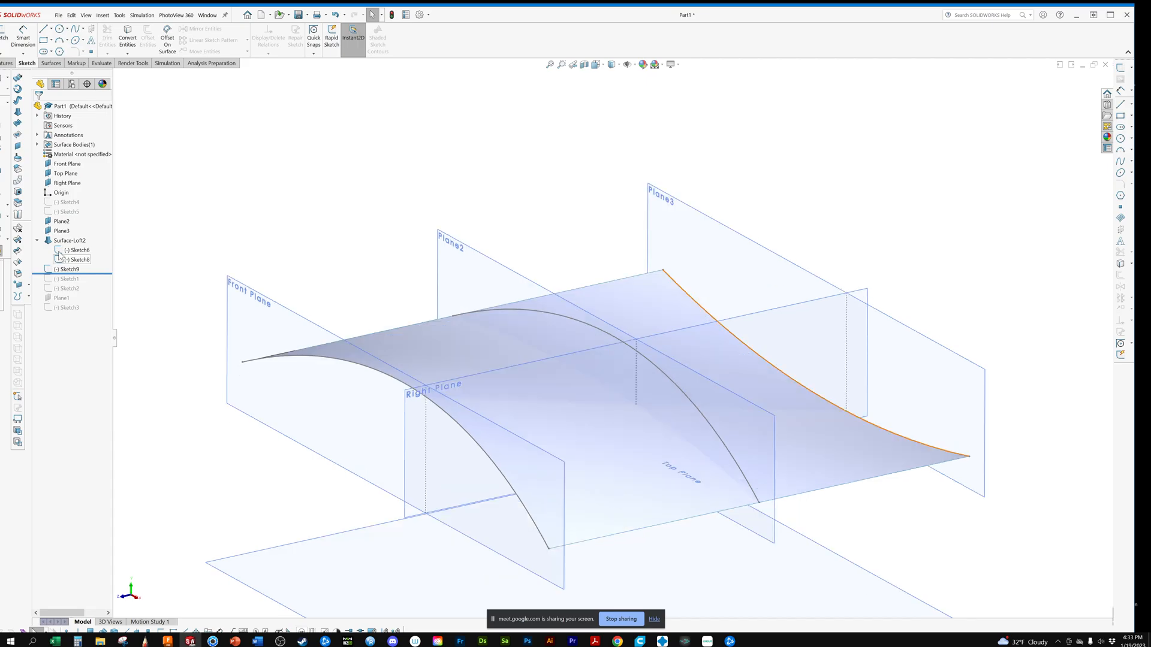
# Move the Plane2 arch sketch ahead of the surface loft in the feature history and include it as the middle profile.
pyautogui.click(62, 241)
pyautogui.click(66, 218)
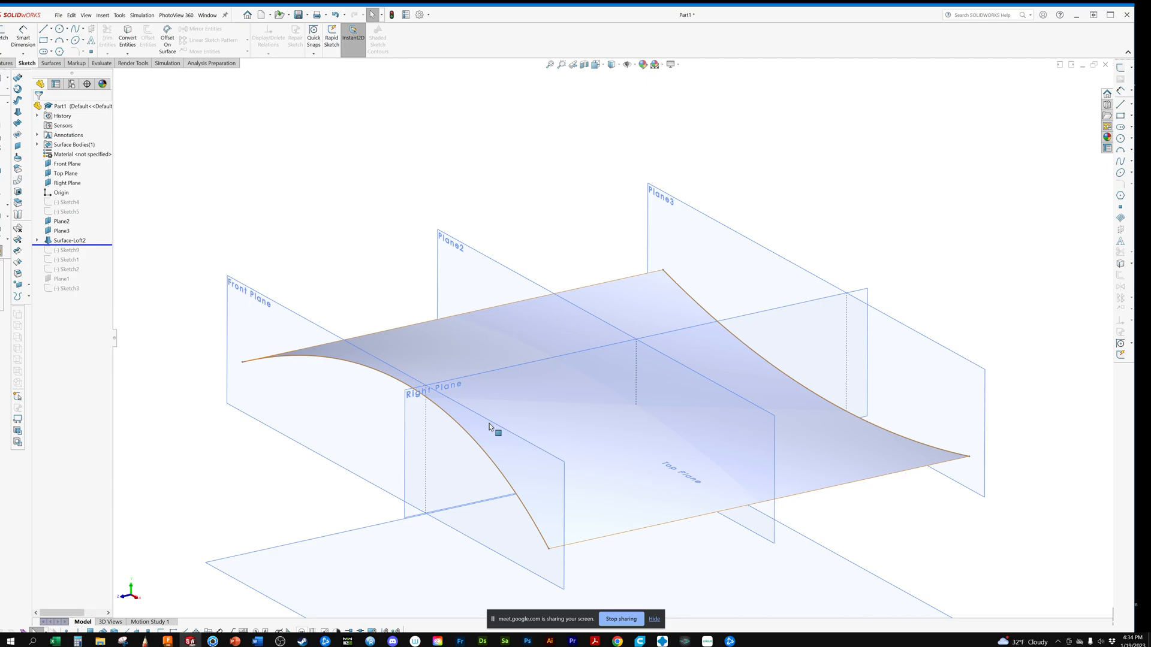
pyautogui.moveTo(489, 423); pyautogui.dragTo(489, 421, button='middle')
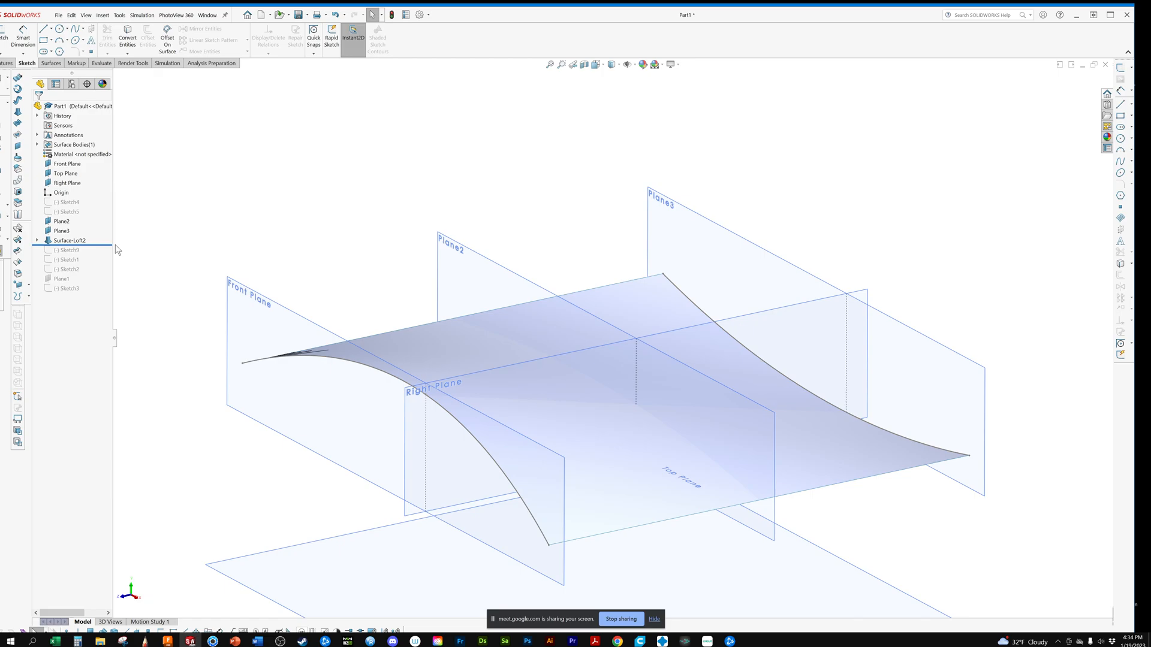
pyautogui.moveTo(118, 246); pyautogui.dragTo(118, 255)
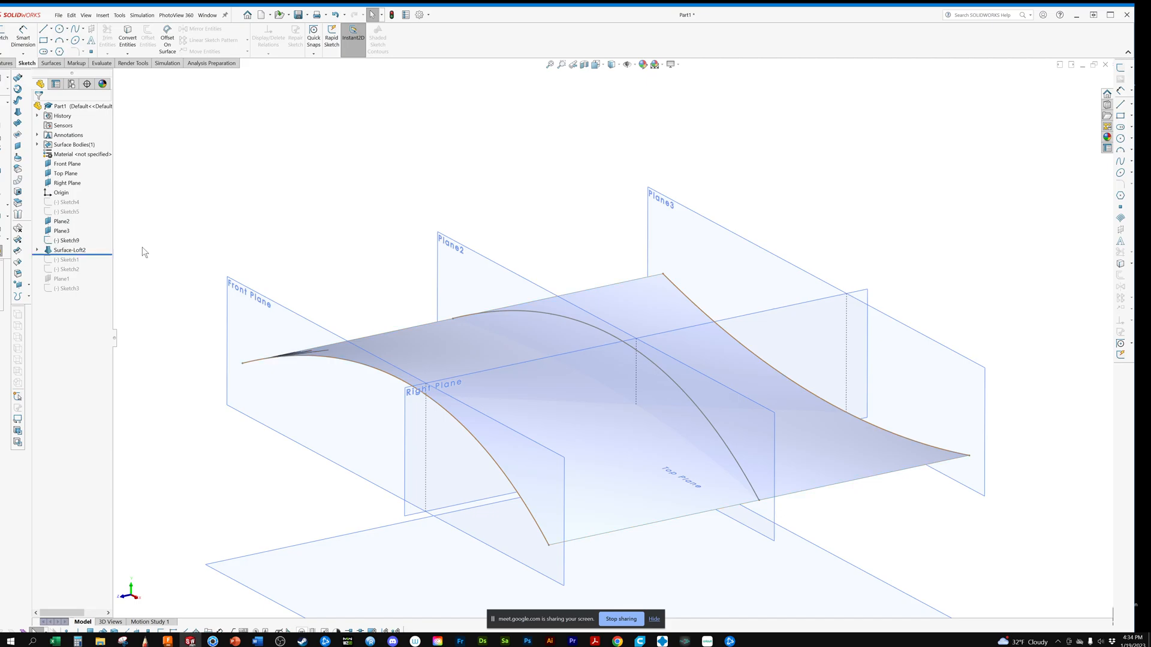
pyautogui.click(69, 240)
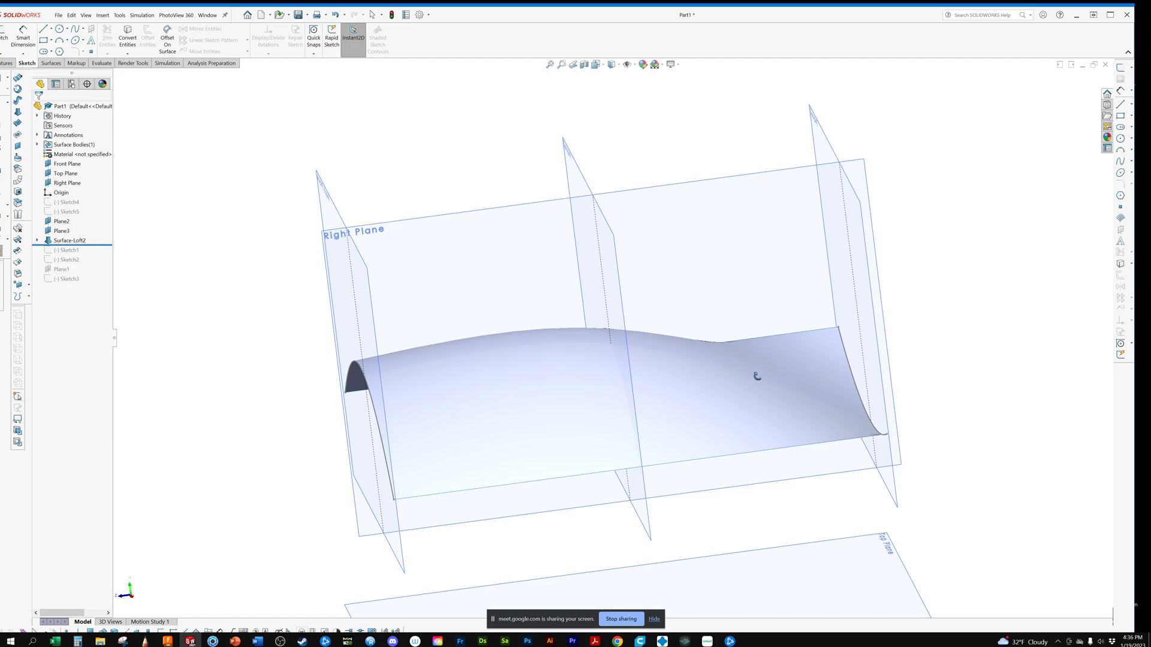
# Examine the curvature of the three-profile lofted surface from the side, above and below.
pyautogui.moveTo(757, 375); pyautogui.dragTo(850, 390, button='middle')
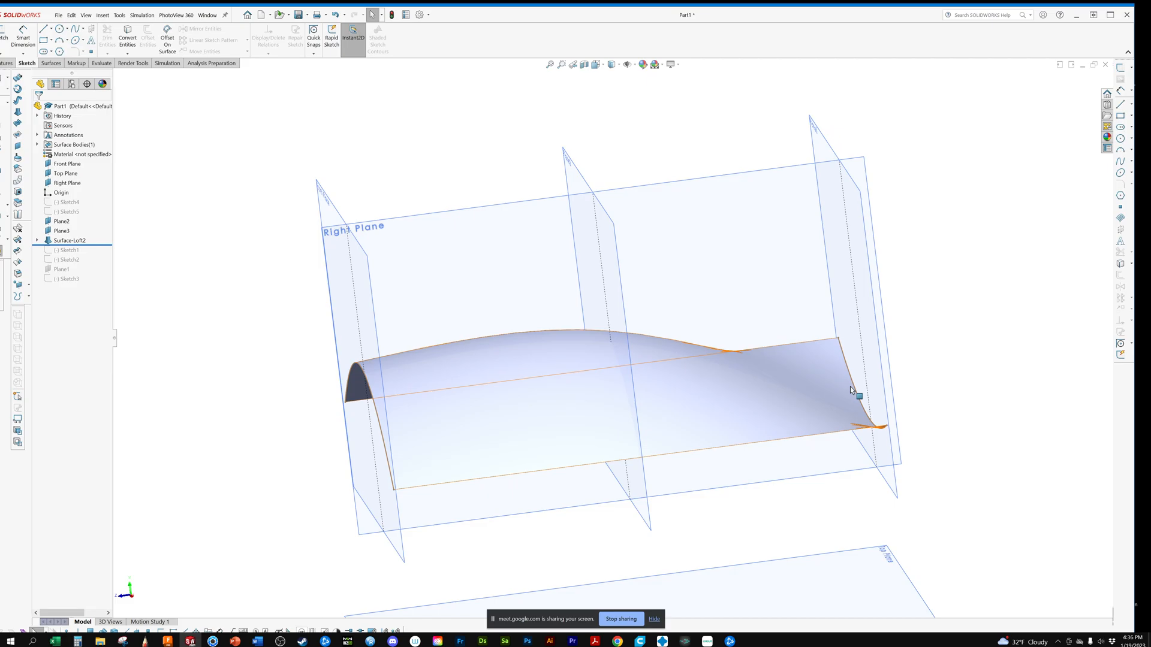
pyautogui.moveTo(850, 387); pyautogui.dragTo(942, 460, button='middle')
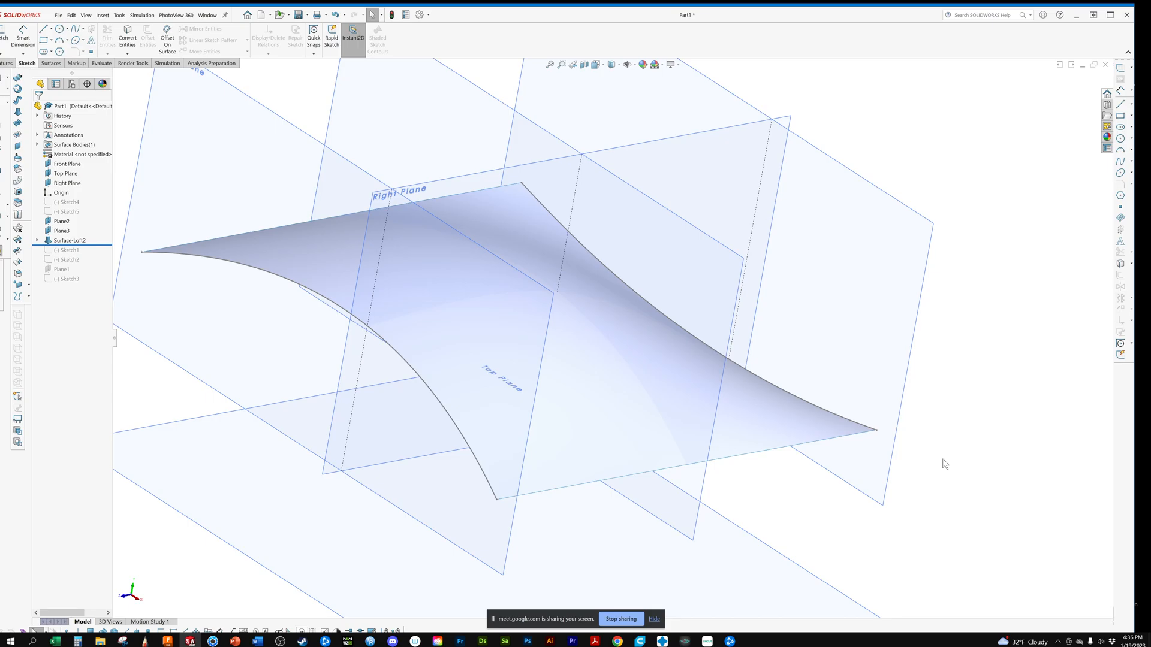
pyautogui.moveTo(942, 464); pyautogui.dragTo(927, 231, button='middle')
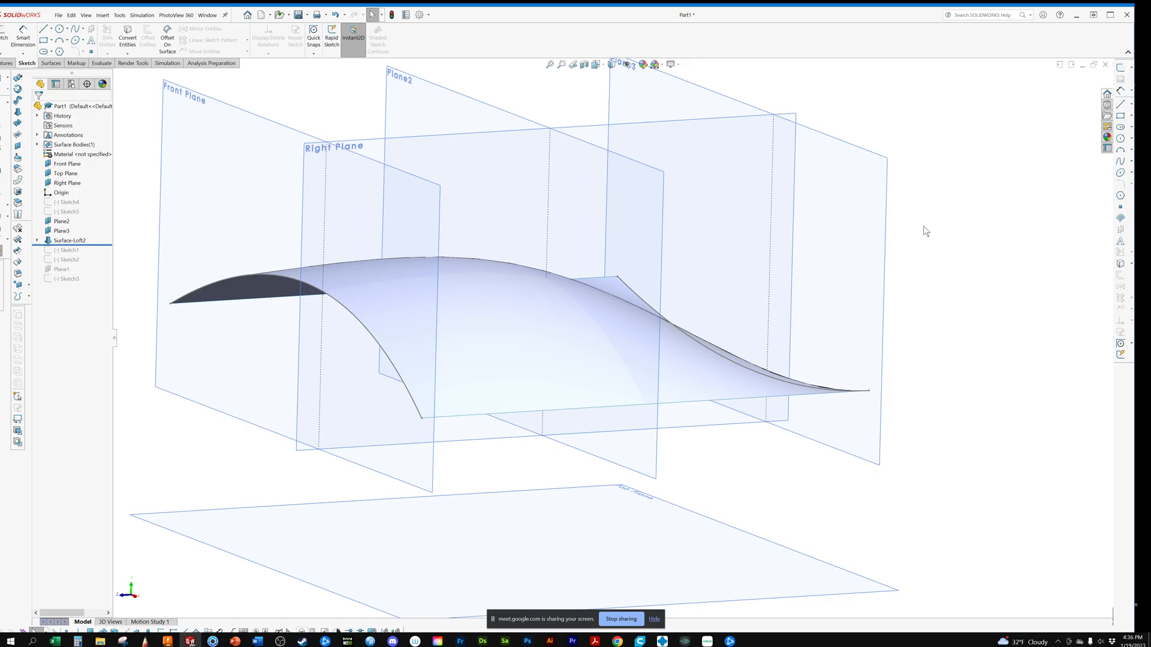
pyautogui.moveTo(926, 231); pyautogui.dragTo(726, 414, button='middle')
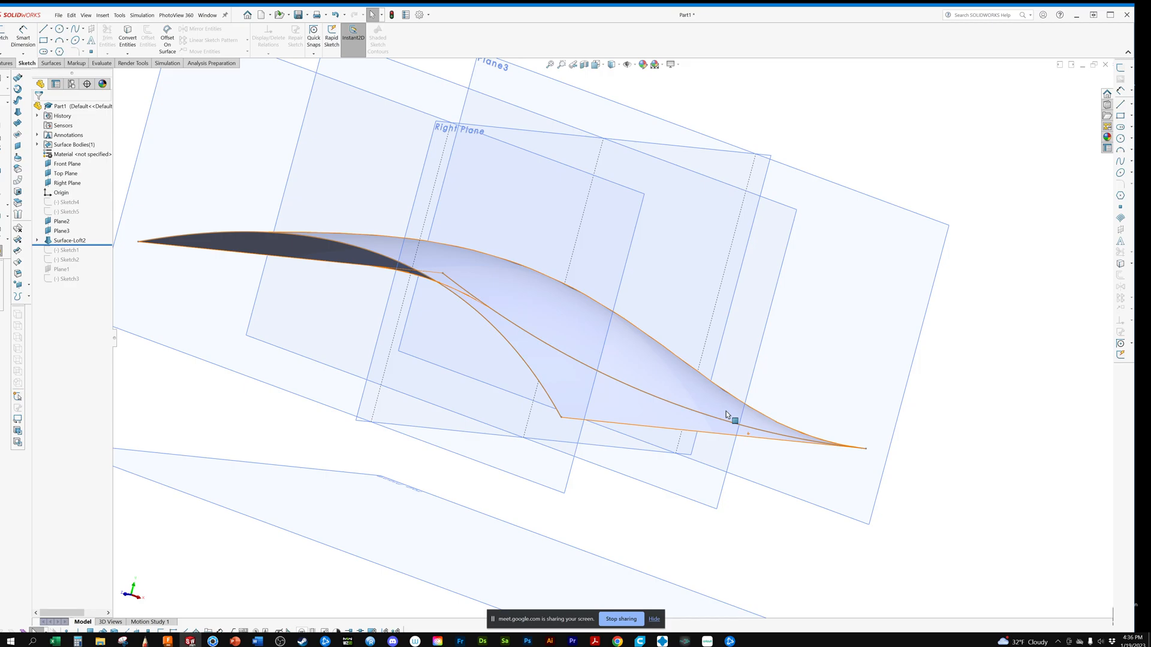
# Remove the surface loft and inspect the three remaining profile curves on their planes.
pyautogui.moveTo(726, 415); pyautogui.dragTo(240, 408, button='middle')
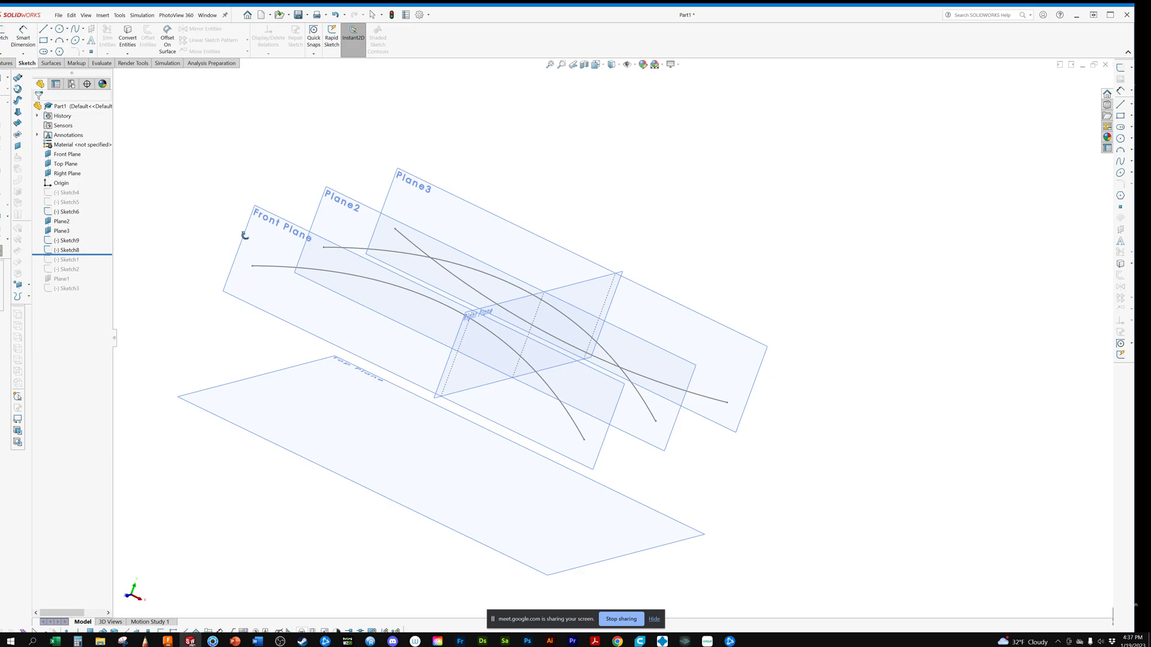
pyautogui.moveTo(245, 235); pyautogui.dragTo(460, 422, button='middle')
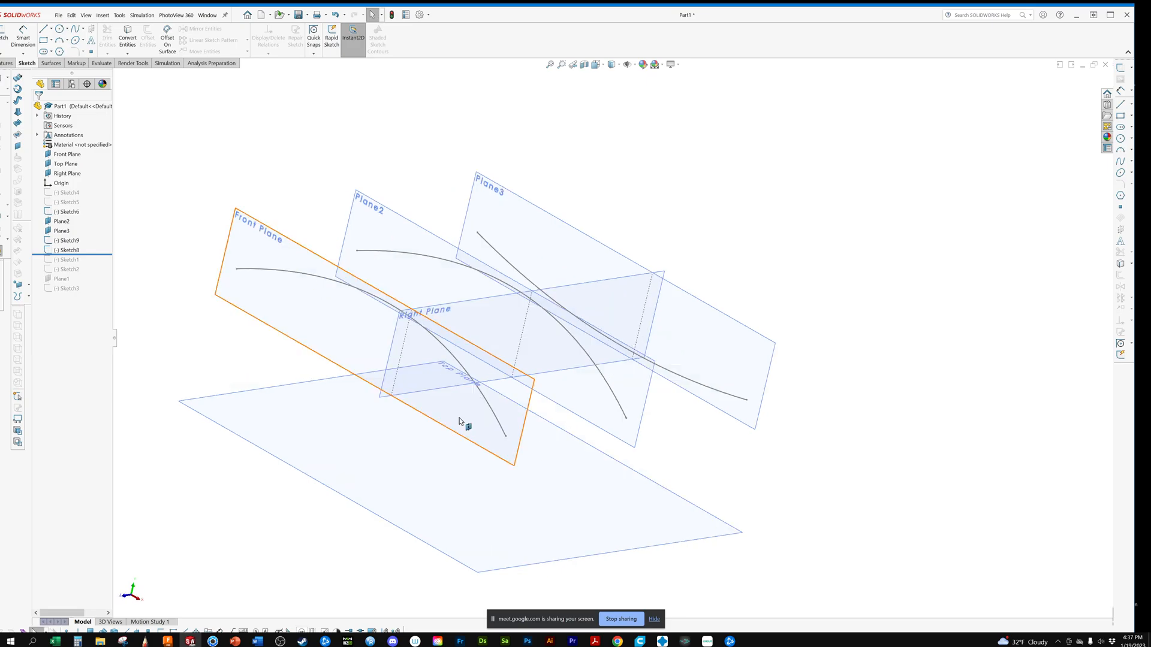
pyautogui.moveTo(459, 422); pyautogui.dragTo(534, 461, button='middle')
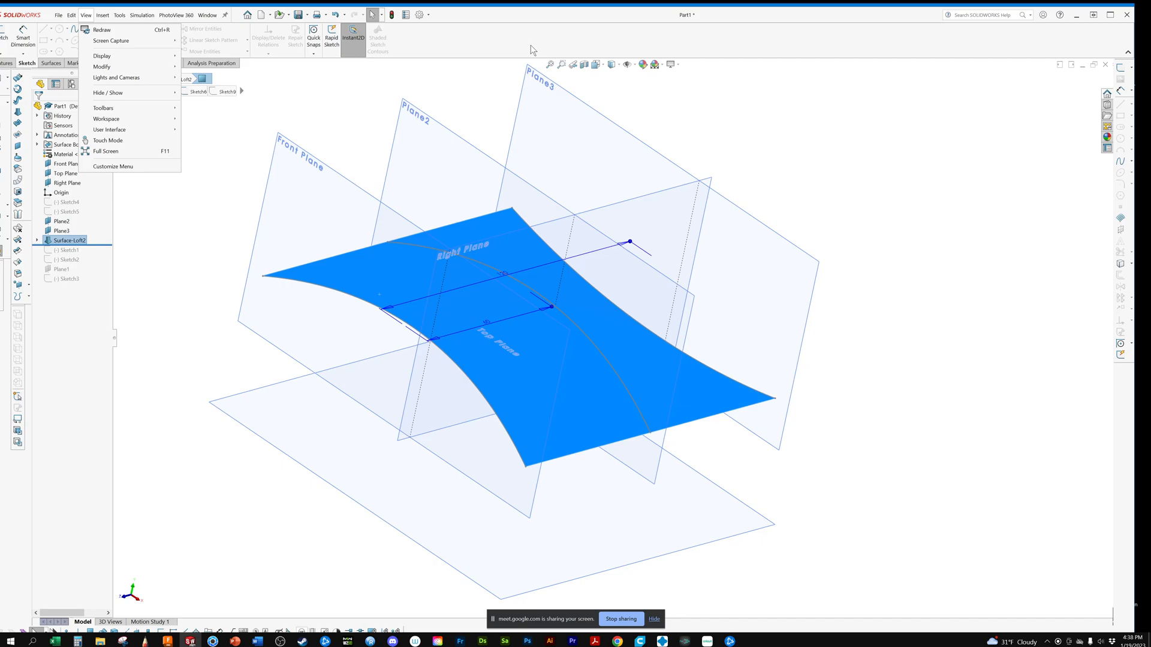
pyautogui.press('Right')
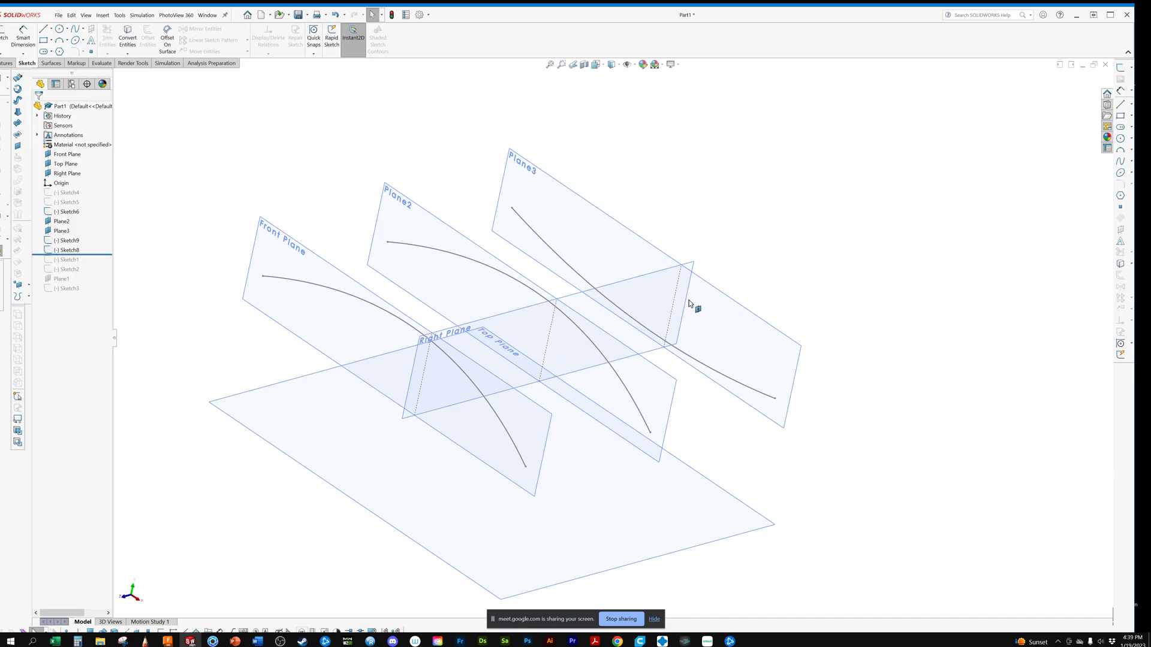
# Create a plane through the arch's lower end parallel to the Right Plane, and sketch a spline joining the front and rear profile ends.
pyautogui.moveTo(690, 304); pyautogui.dragTo(502, 406, button='middle')
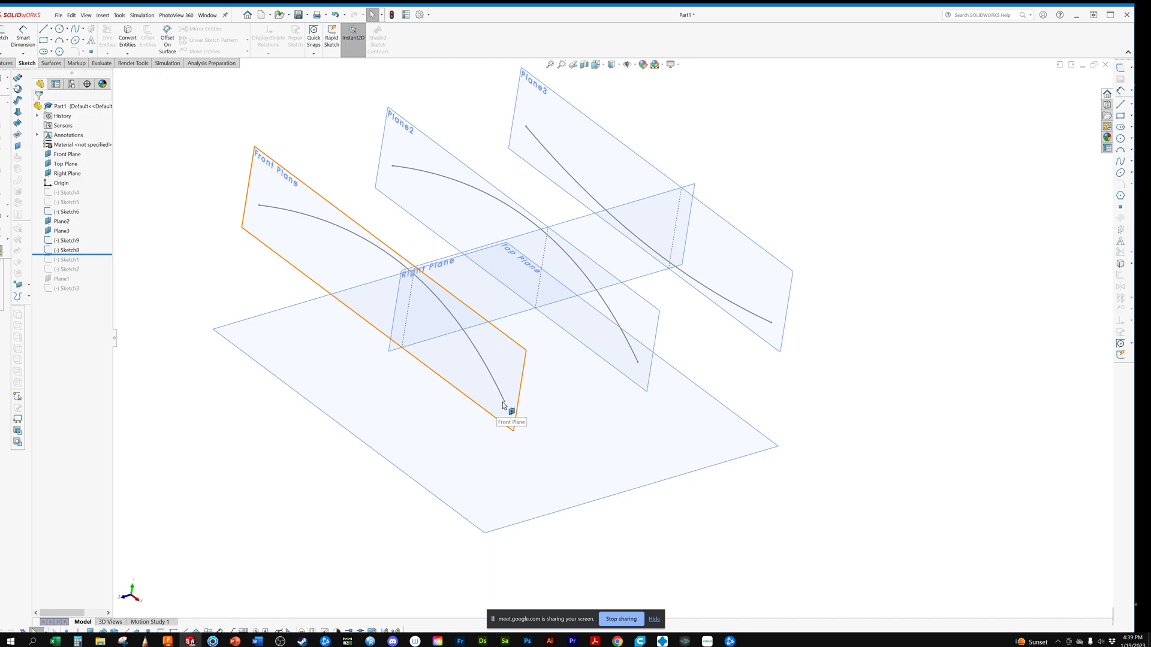
pyautogui.click(103, 15)
pyautogui.moveTo(143, 131)
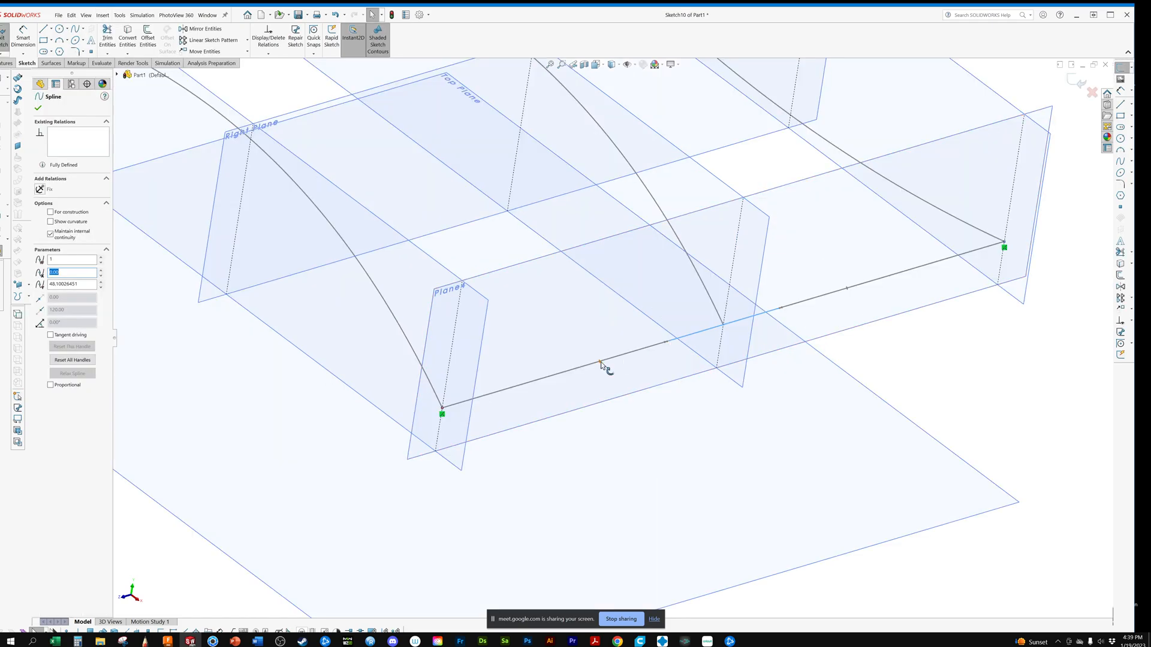
# Try bowing the connecting spline downward with its front tangent handle, and undo the last spline edits.
pyautogui.moveTo(601, 365); pyautogui.dragTo(606, 441)
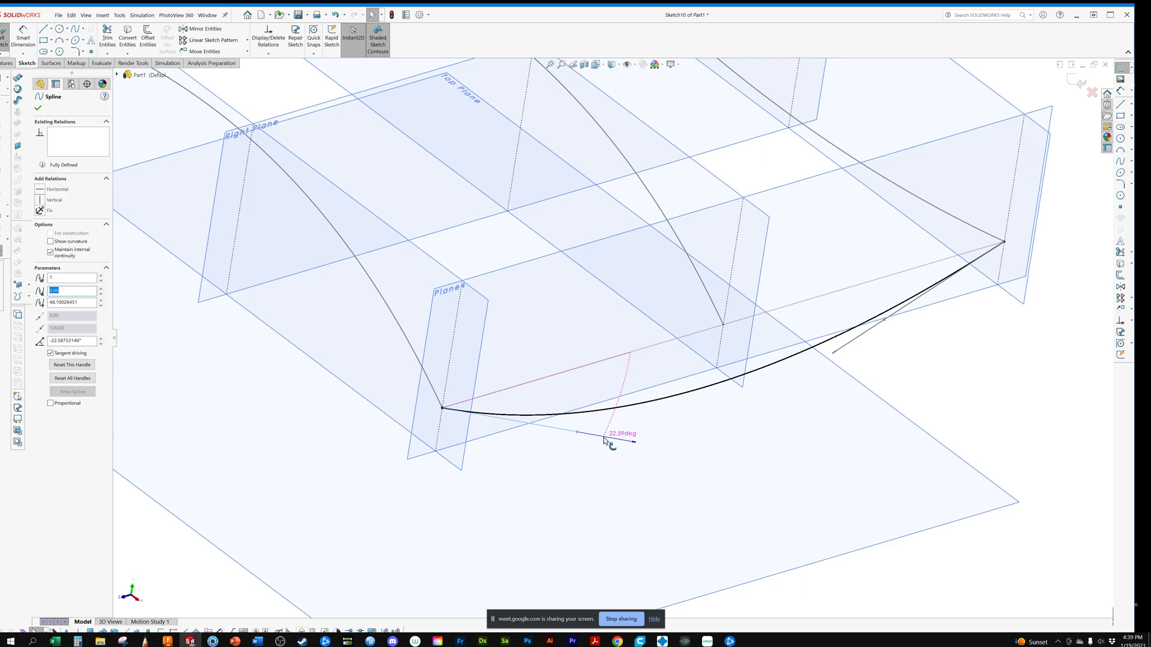
pyautogui.hotkey('ctrl', 'z')
pyautogui.hotkey('ctrl', 'z')
pyautogui.hotkey('ctrl', 'z')
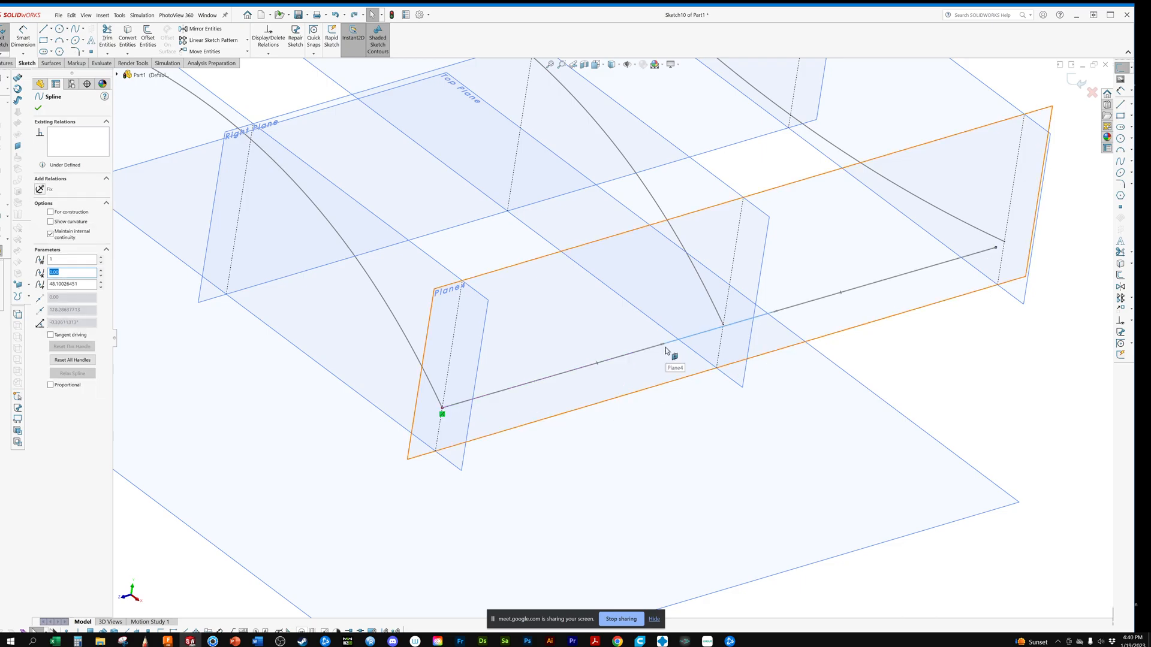
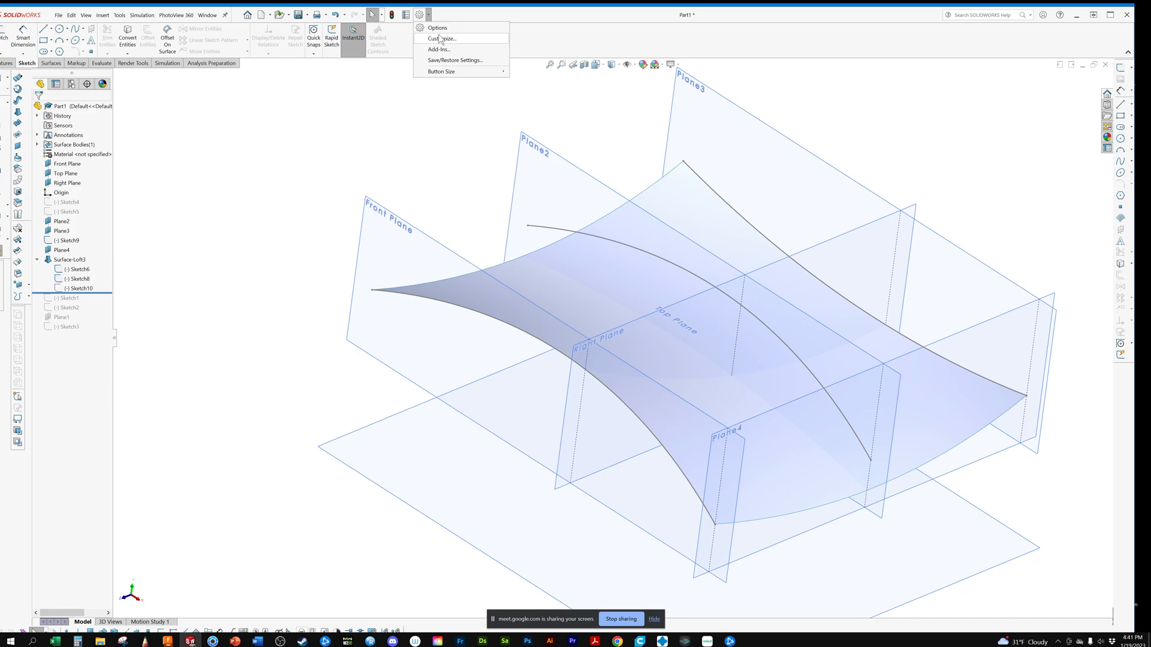
# Open the customization settings, and finish editing the bowed spline sketch joining the profiles' lower ends.
pyautogui.click(442, 38)
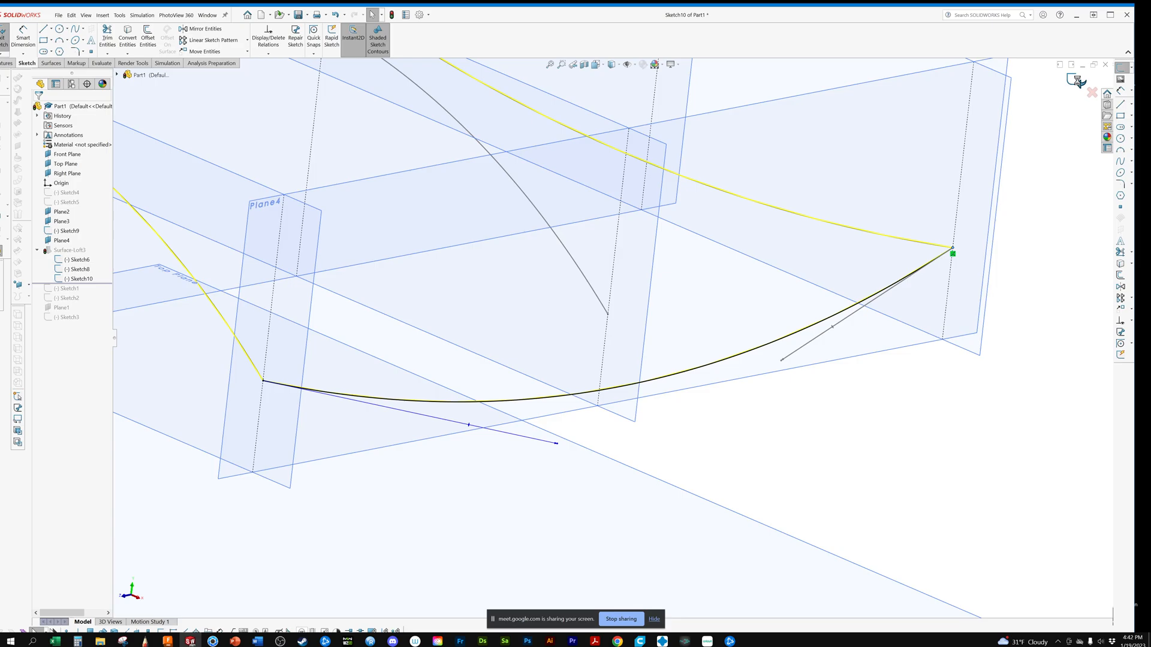
pyautogui.click(1076, 80)
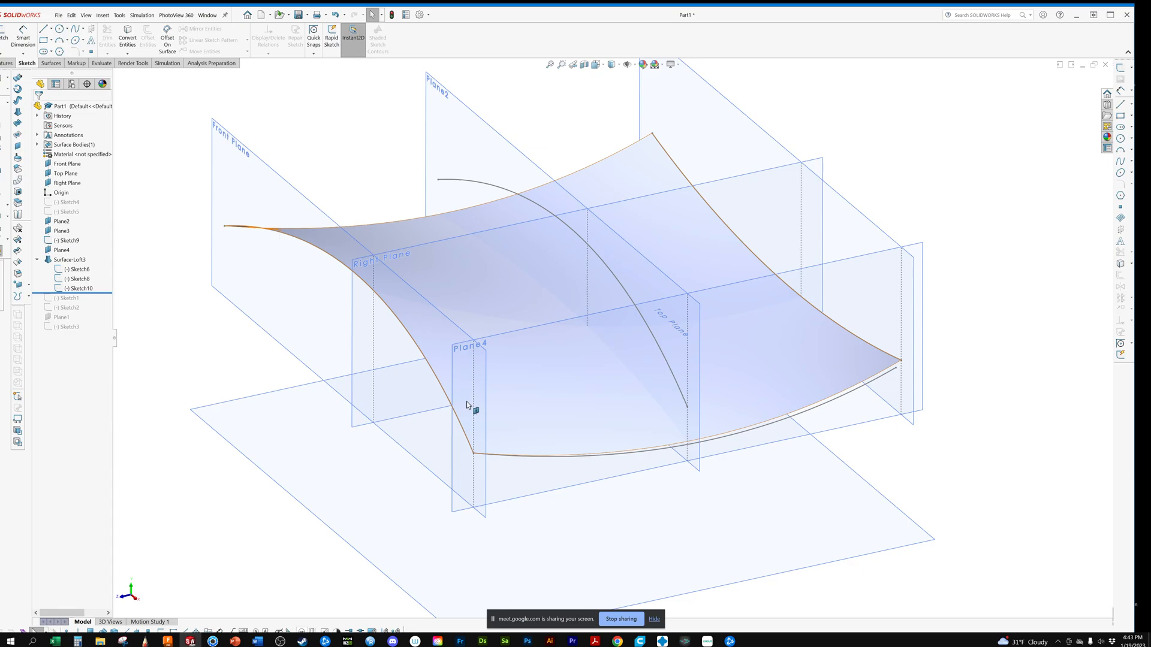
# Try moving the rear end of the lower guide spline down off the rear profile, and inspect the lofted surface from the side.
pyautogui.scroll(-5, 467, 405)
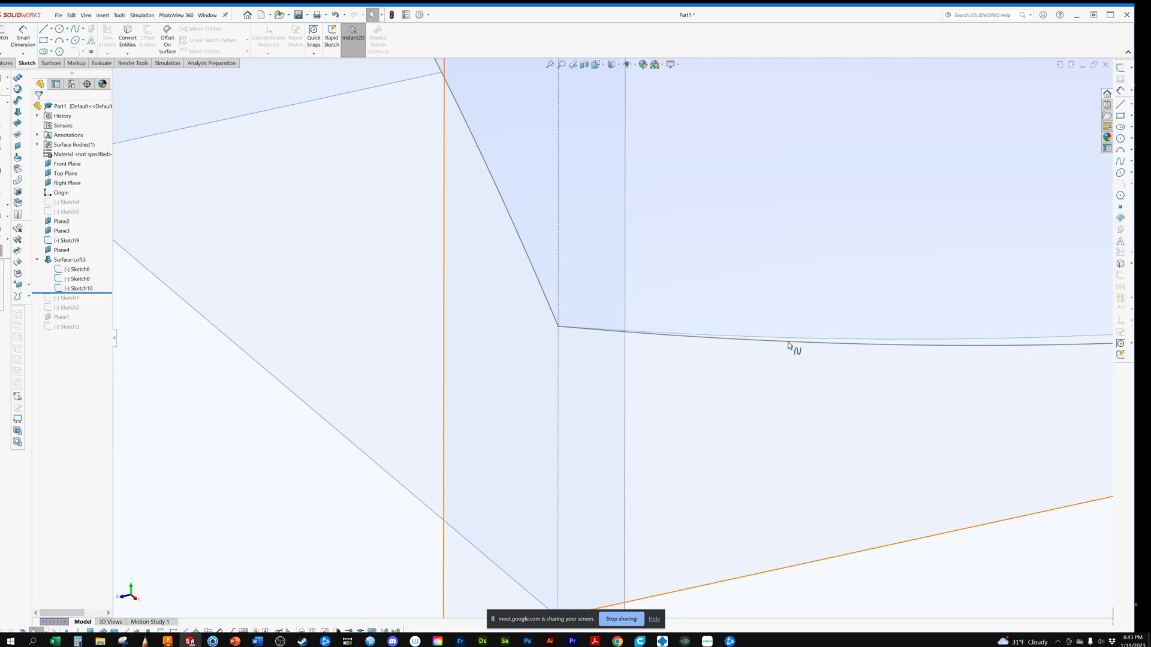
pyautogui.moveTo(963, 317)
pyautogui.mouseDown()
pyautogui.moveTo(964, 326)
pyautogui.moveTo(960, 250)
pyautogui.moveTo(965, 343)
pyautogui.mouseUp()
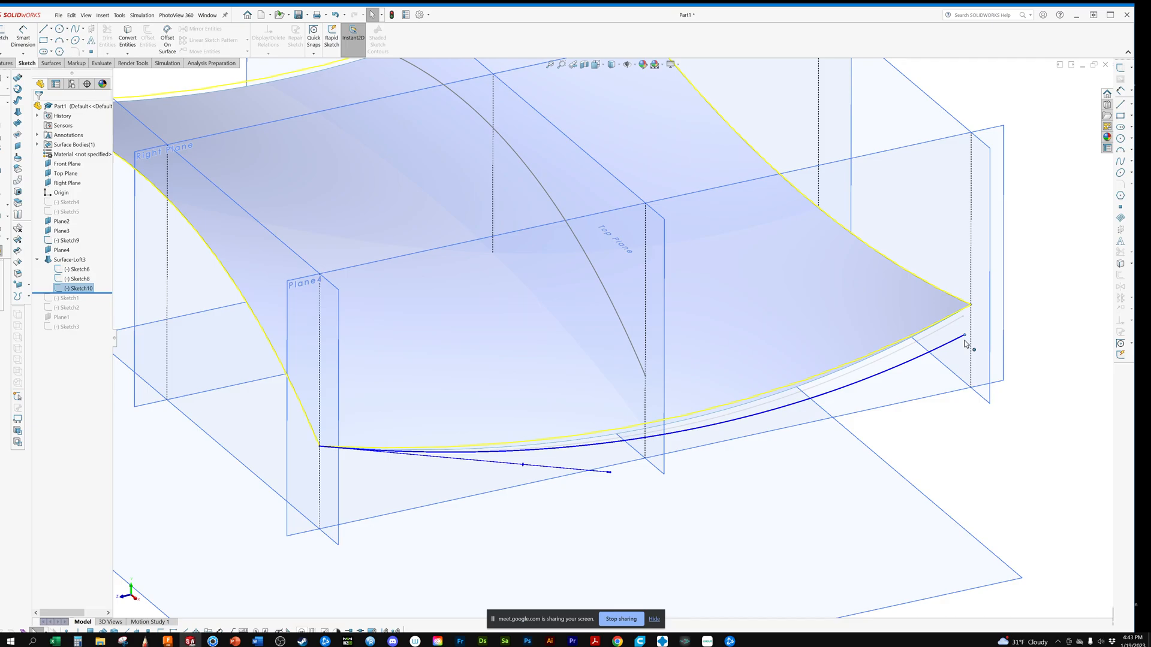
pyautogui.moveTo(966, 344); pyautogui.dragTo(340, 289, button='middle')
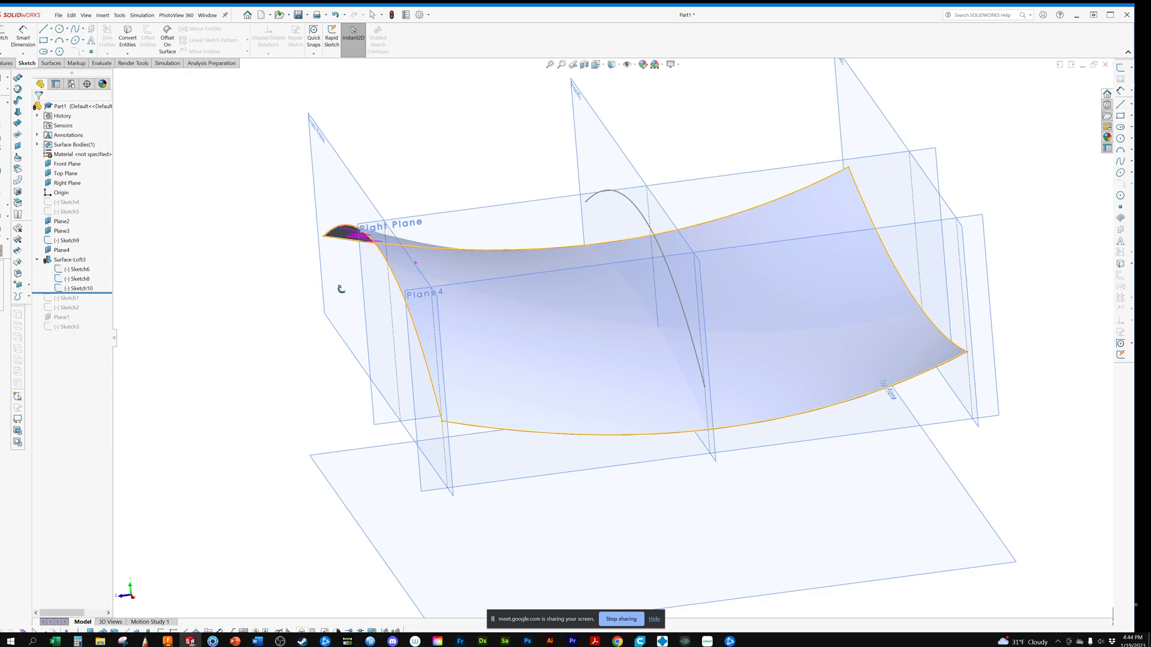
pyautogui.moveTo(341, 289); pyautogui.dragTo(658, 333, button='middle')
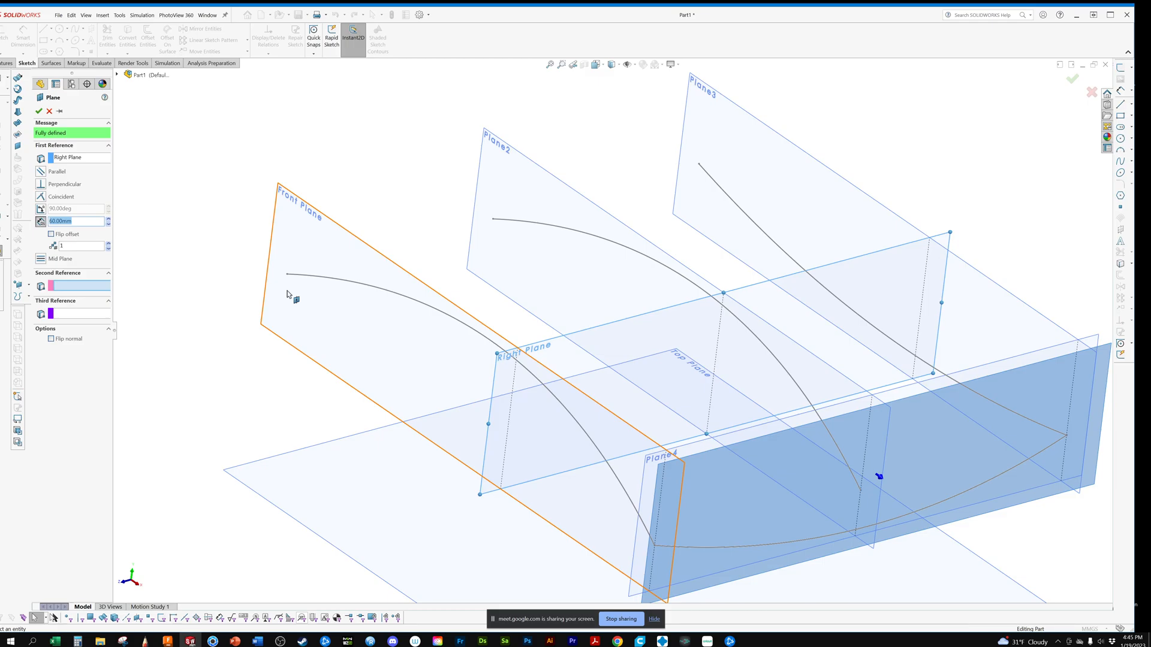
# Create a plane through the arch's upper end parallel to the Right Plane, and sketch a spline joining the front and rear profile ends.
pyautogui.press('Return')
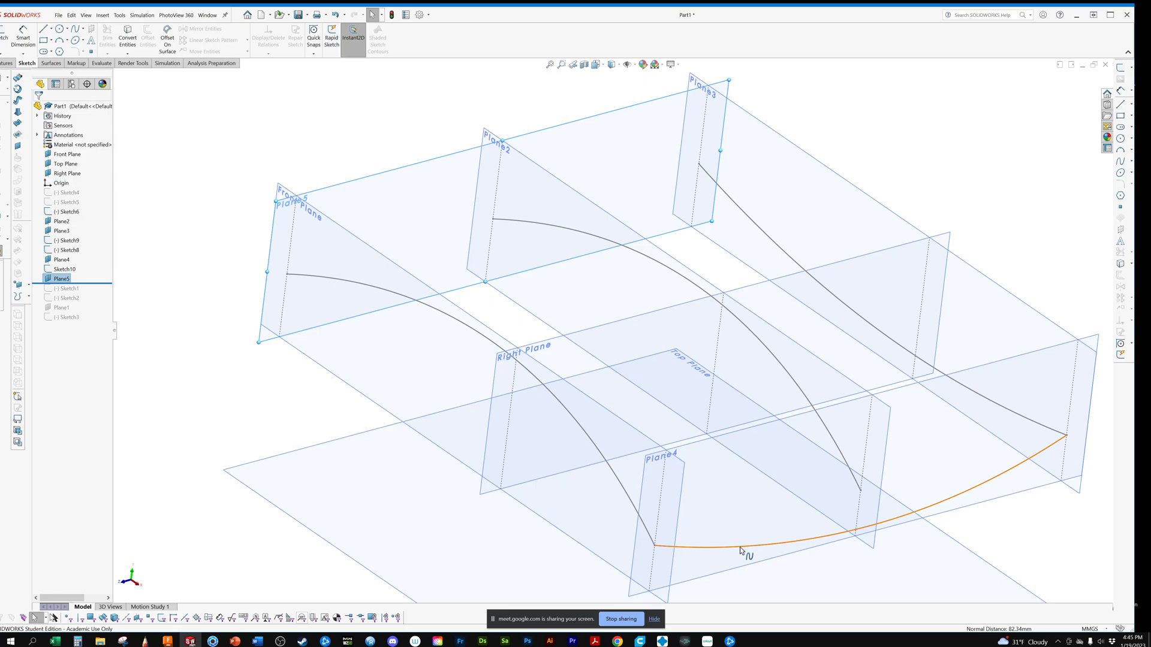
pyautogui.click(343, 299)
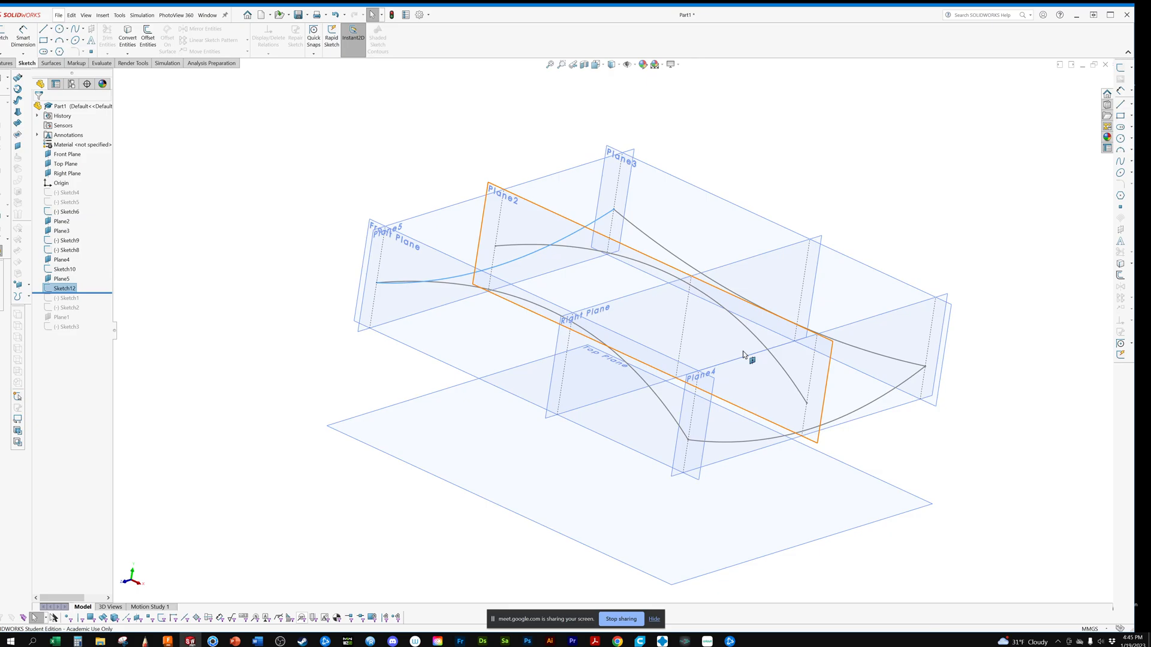
# Edit the middle profile sketch and add a Pierce relation between its lower end and the lower guide spline.
pyautogui.scroll(-2, 743, 354)
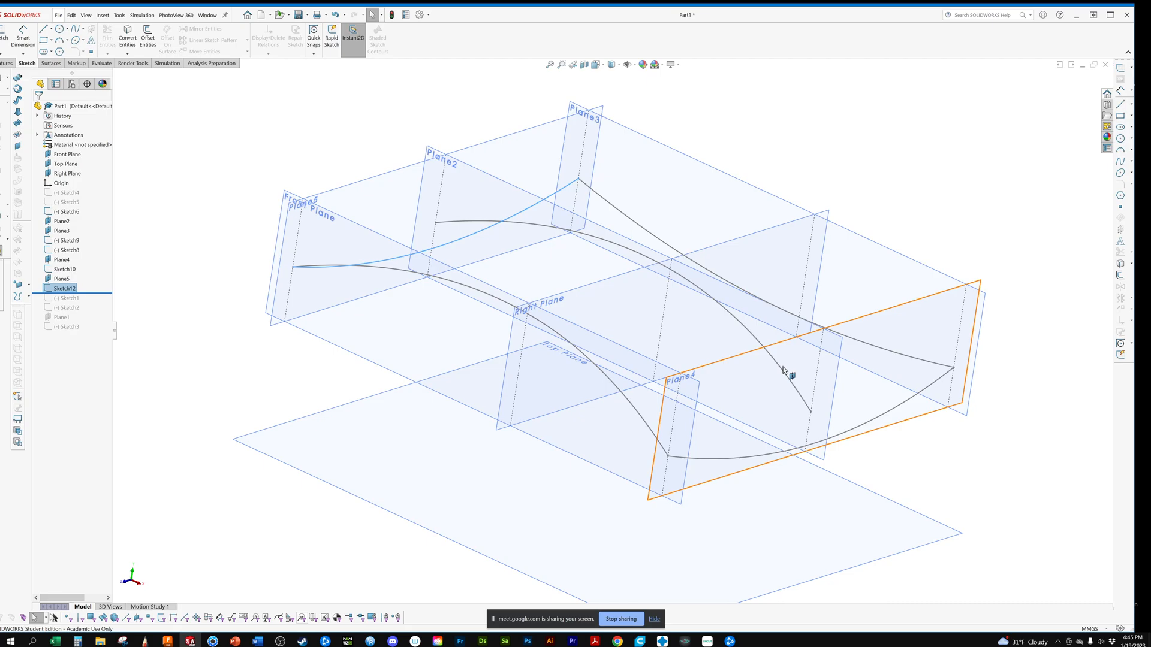
pyautogui.doubleClick(783, 370)
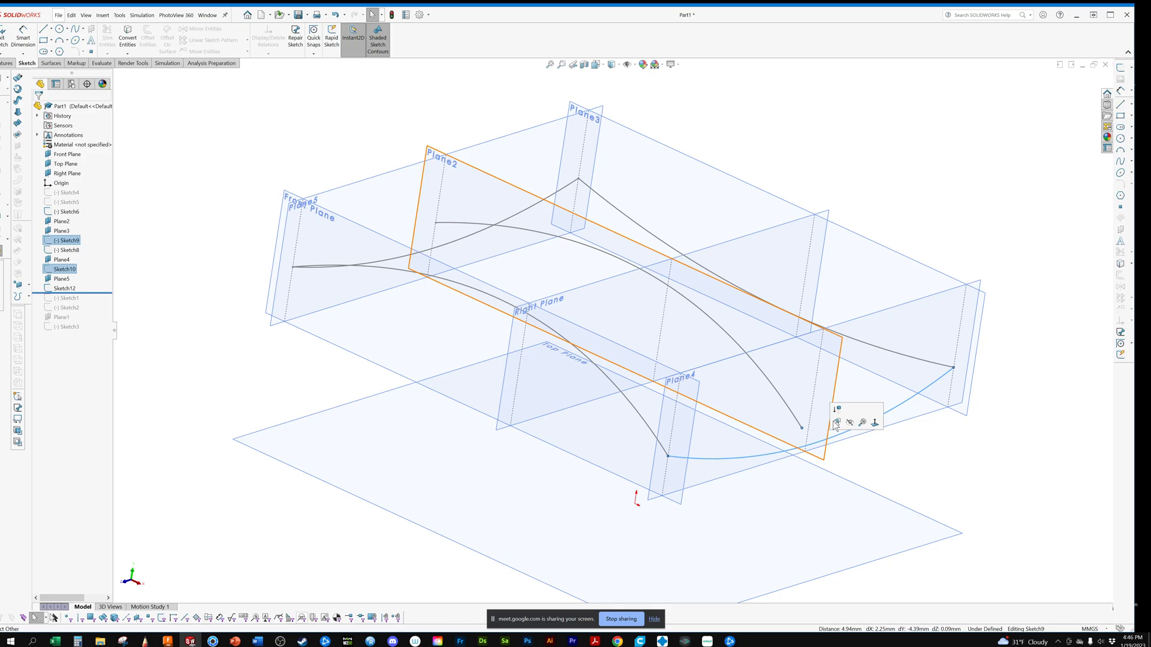
pyautogui.click(836, 423)
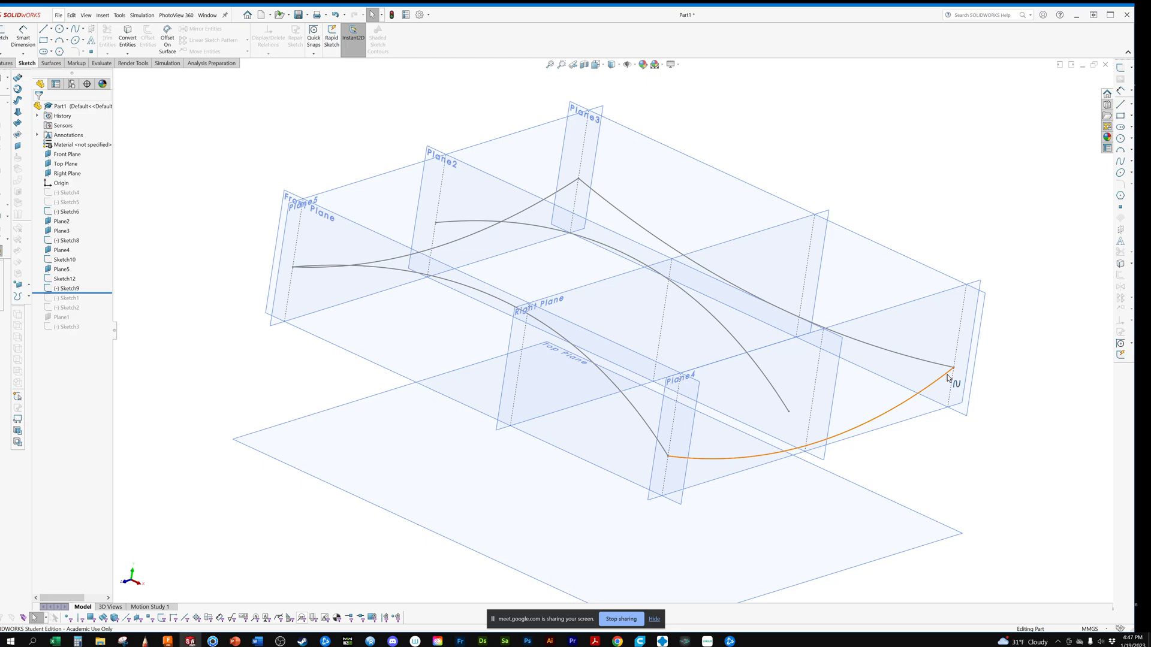
pyautogui.click(947, 369)
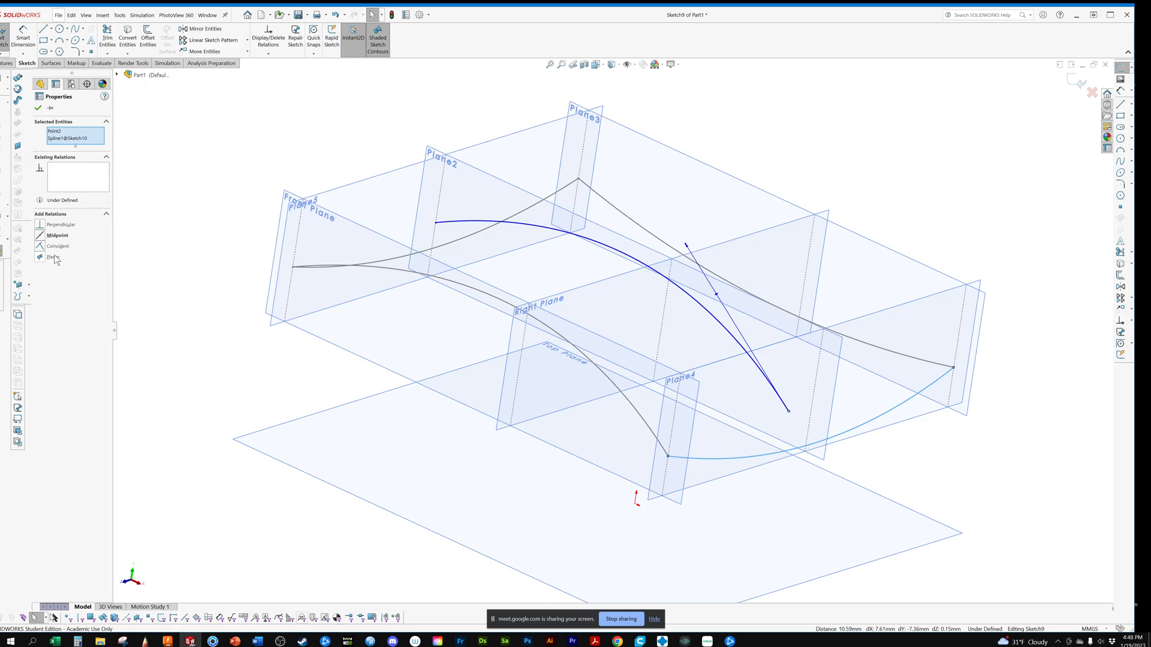
pyautogui.click(53, 257)
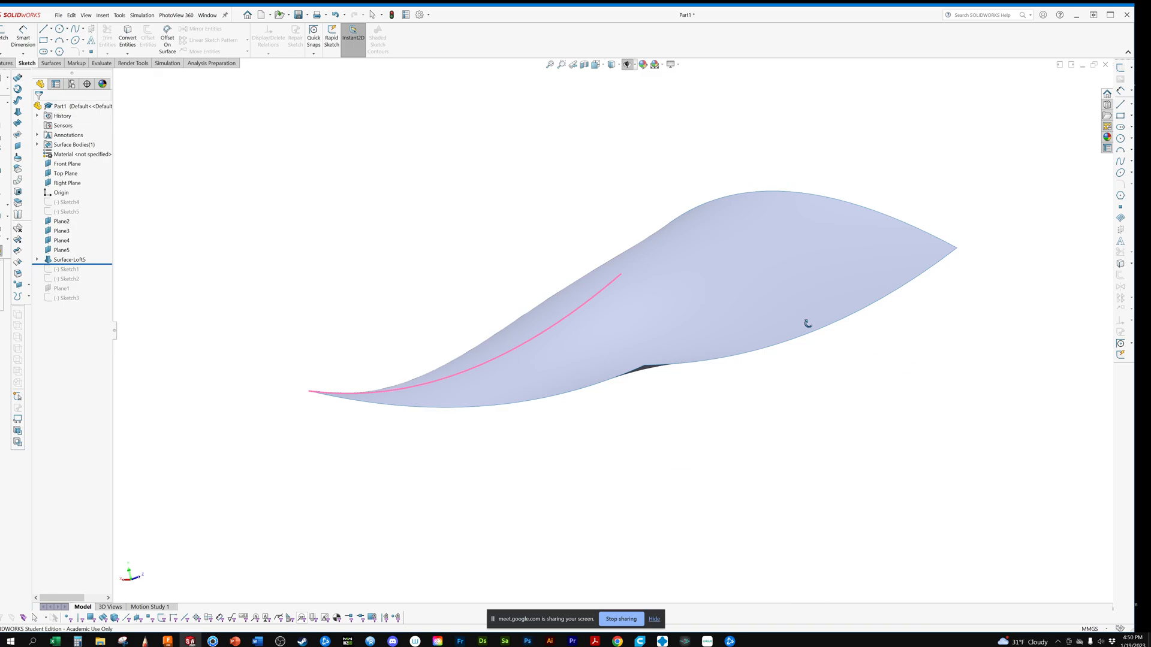
# Try a Boundary Surface with the three profiles as Direction 1 curves and the two connecting splines as Direction 2 curves.
pyautogui.moveTo(807, 324); pyautogui.dragTo(658, 332, button='middle')
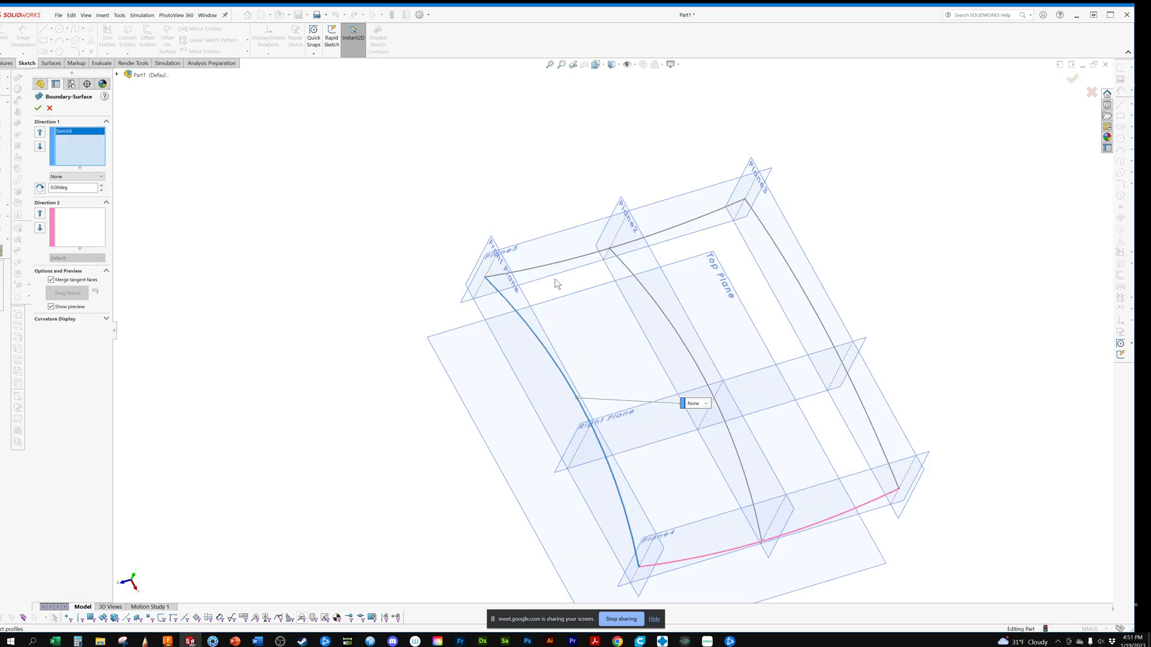
pyautogui.click(754, 214)
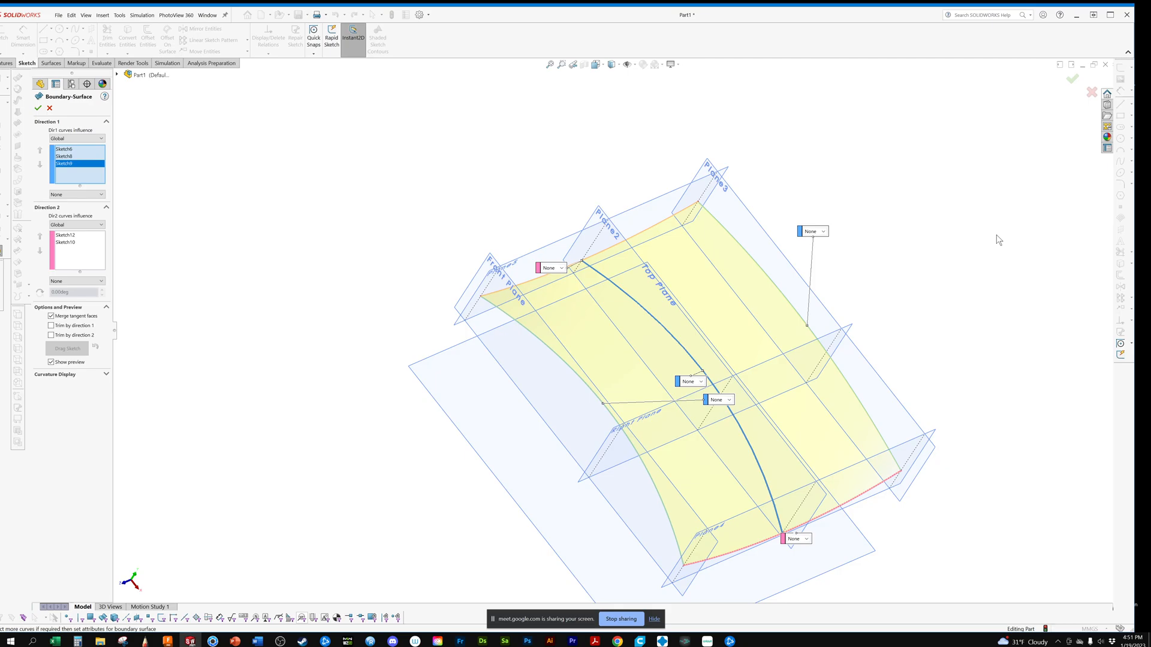
pyautogui.moveTo(998, 240); pyautogui.dragTo(772, 216, button='middle')
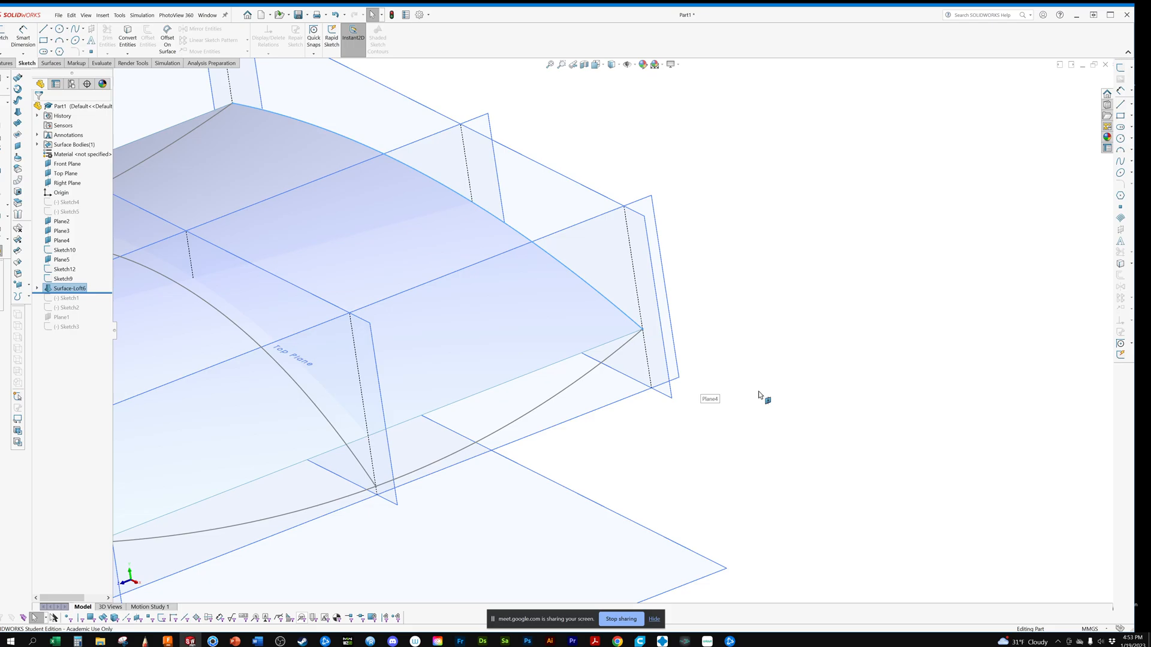
# Set up a Boundary Surface from the front and rear profiles and the two connecting splines, and open the rear profile's tangency options.
pyautogui.moveTo(759, 395); pyautogui.dragTo(845, 342, button='middle')
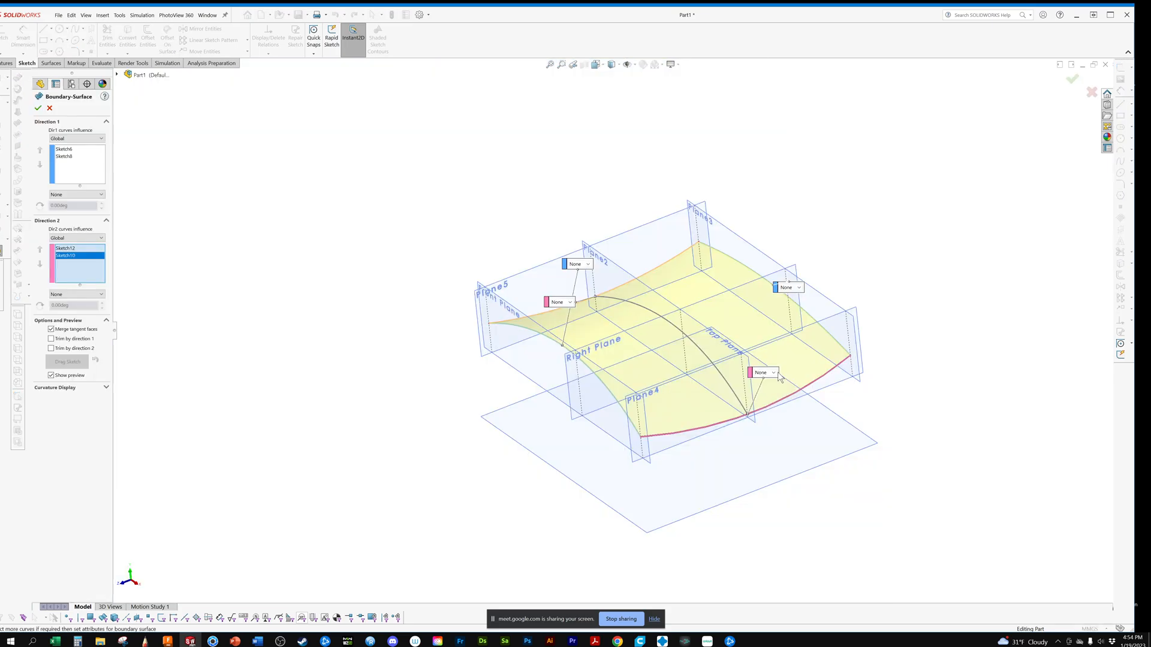
pyautogui.click(799, 288)
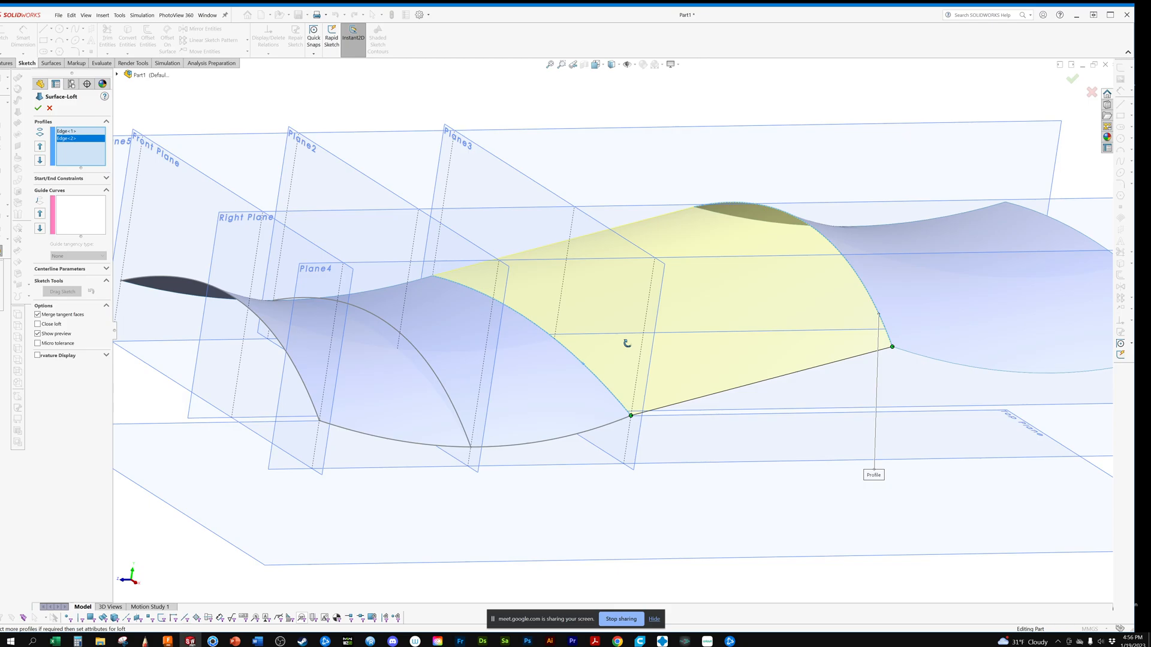
# Loft a surface between the facing edges of the boundary surface and its moved copy, with start and end constraints.
pyautogui.moveTo(627, 344); pyautogui.dragTo(590, 327, button='middle')
pyautogui.scroll(-3, 677, 287)
pyautogui.keyDown('ctrl'); pyautogui.moveTo(678, 288); pyautogui.dragTo(716, 273, button='middle'); pyautogui.keyUp('ctrl')
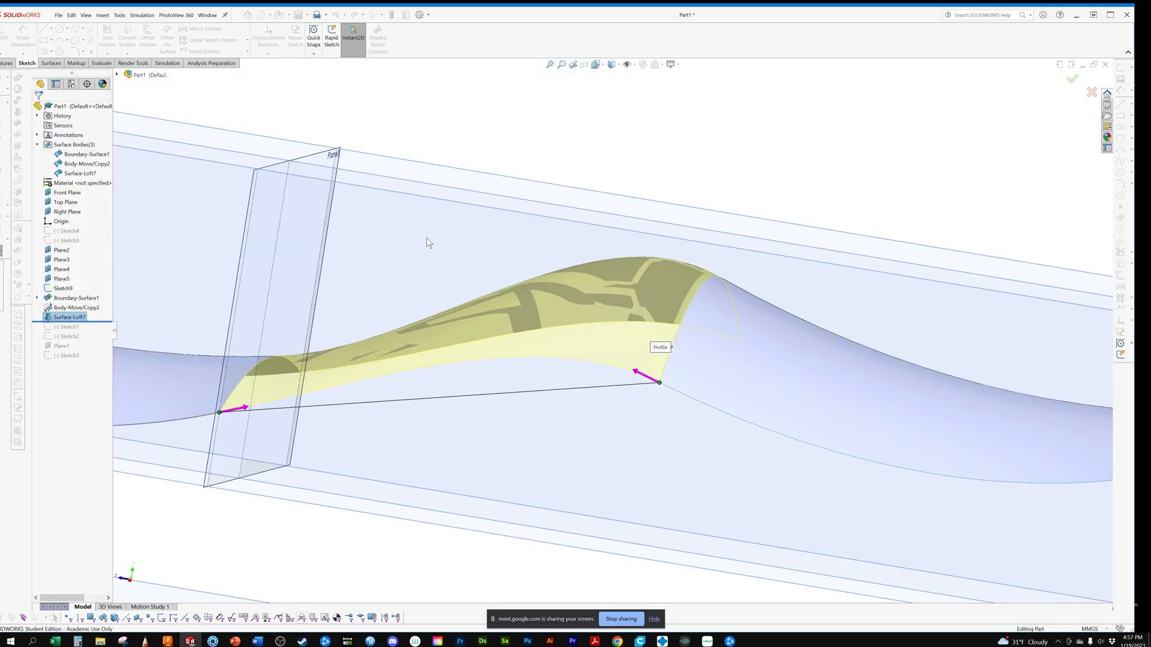
pyautogui.moveTo(426, 237); pyautogui.dragTo(704, 345, button='middle')
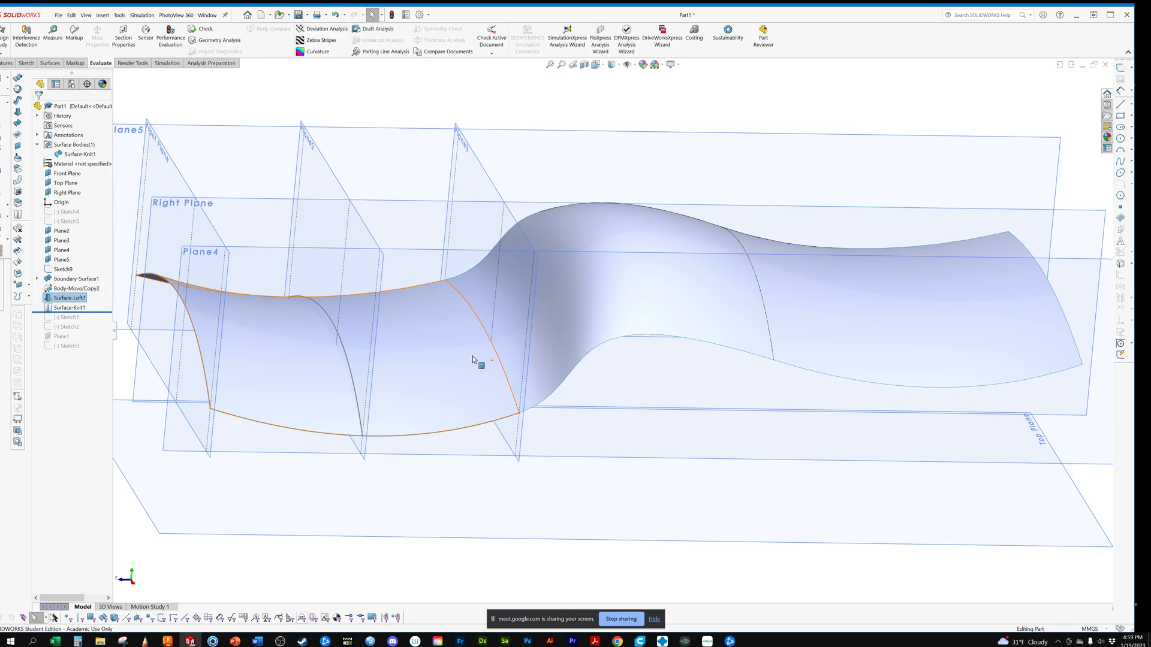
# Replace the knitted bridging loft with a Boundary Surface between the facing edges of the two separate surfaces.
pyautogui.moveTo(472, 360); pyautogui.dragTo(681, 335, button='middle')
pyautogui.rightClick(681, 336)
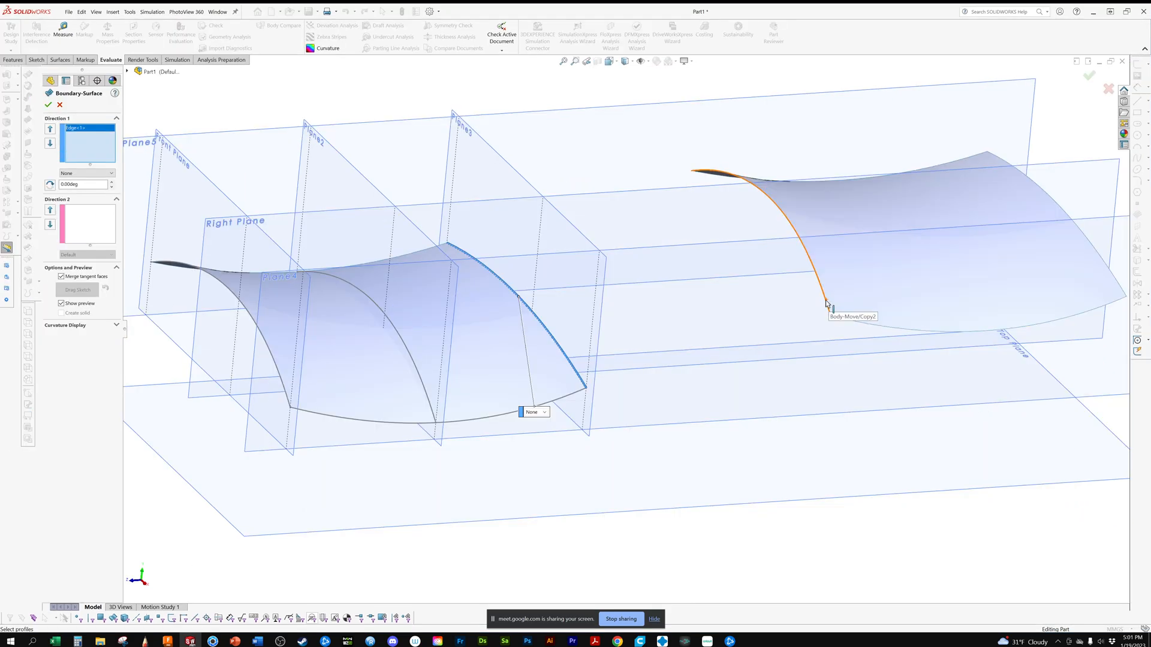
pyautogui.click(826, 303)
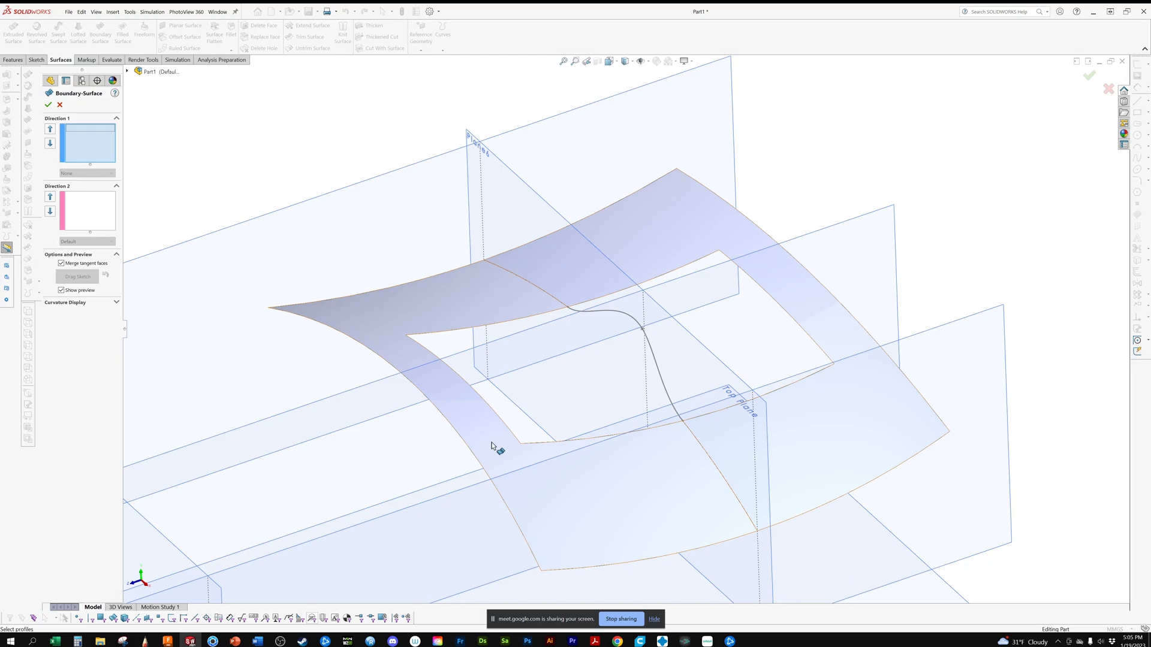
# Fill the rectangular cutout with a Boundary Surface through its edges and the middle curve, using Tangency To Face and Direction 1 curvature combs.
pyautogui.click(516, 441)
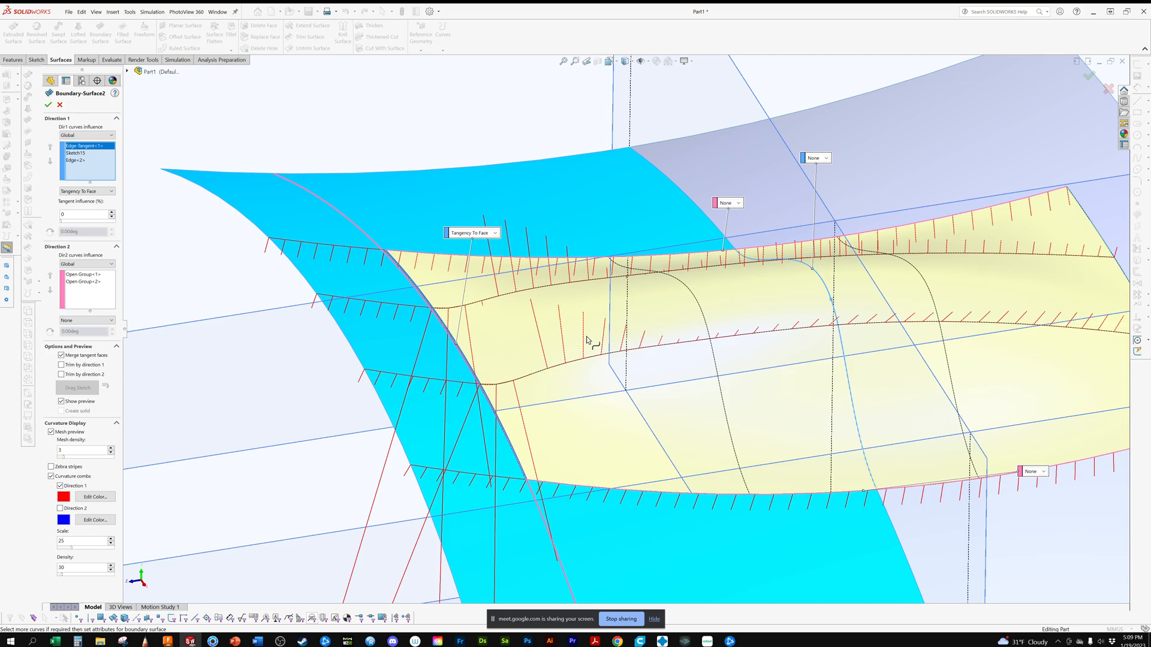
pyautogui.moveTo(587, 340); pyautogui.dragTo(482, 394, button='middle')
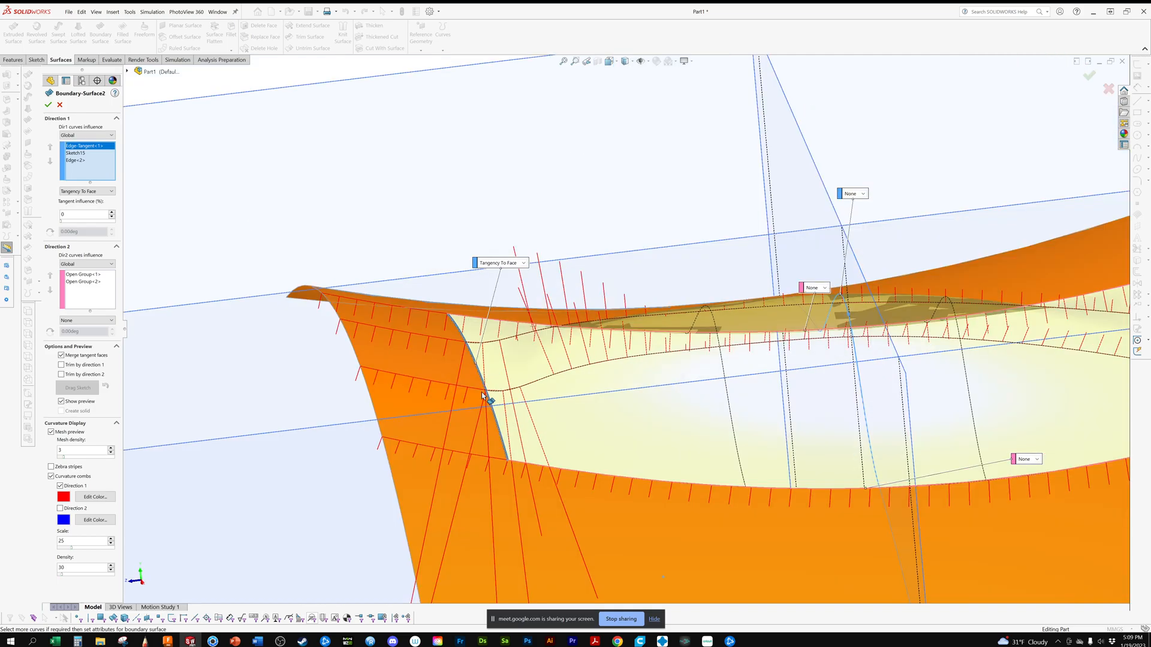
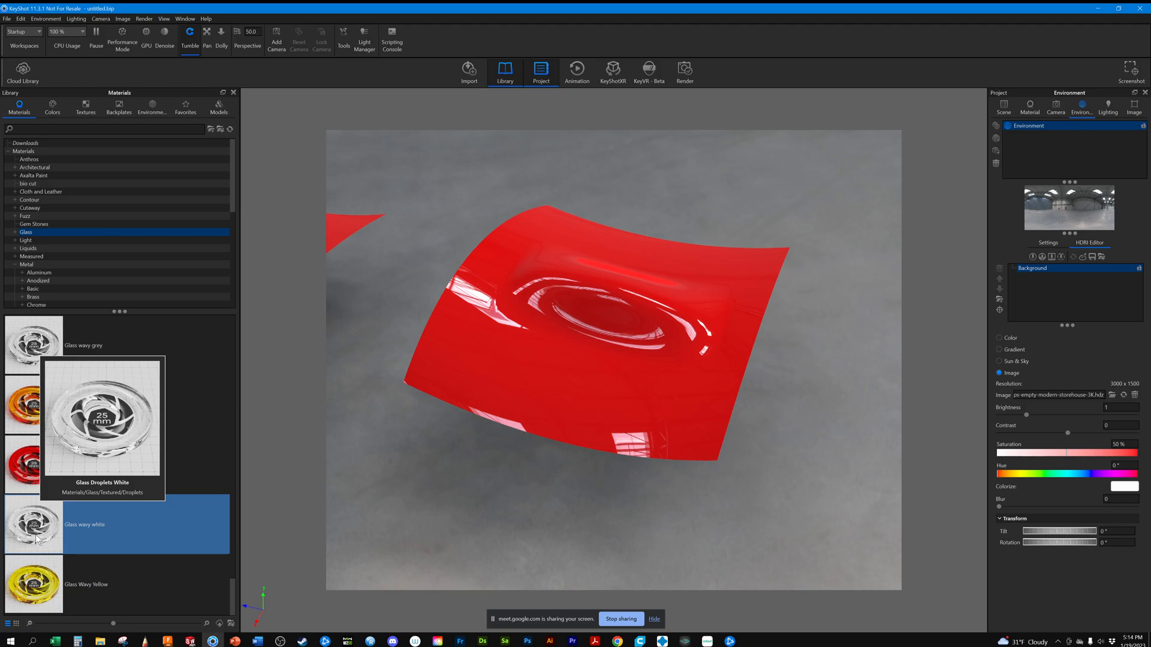
# Switch to KeyShot and pick the Glass wavy white material to try on the red surface.
pyautogui.moveTo(36, 537); pyautogui.dragTo(23, 560)
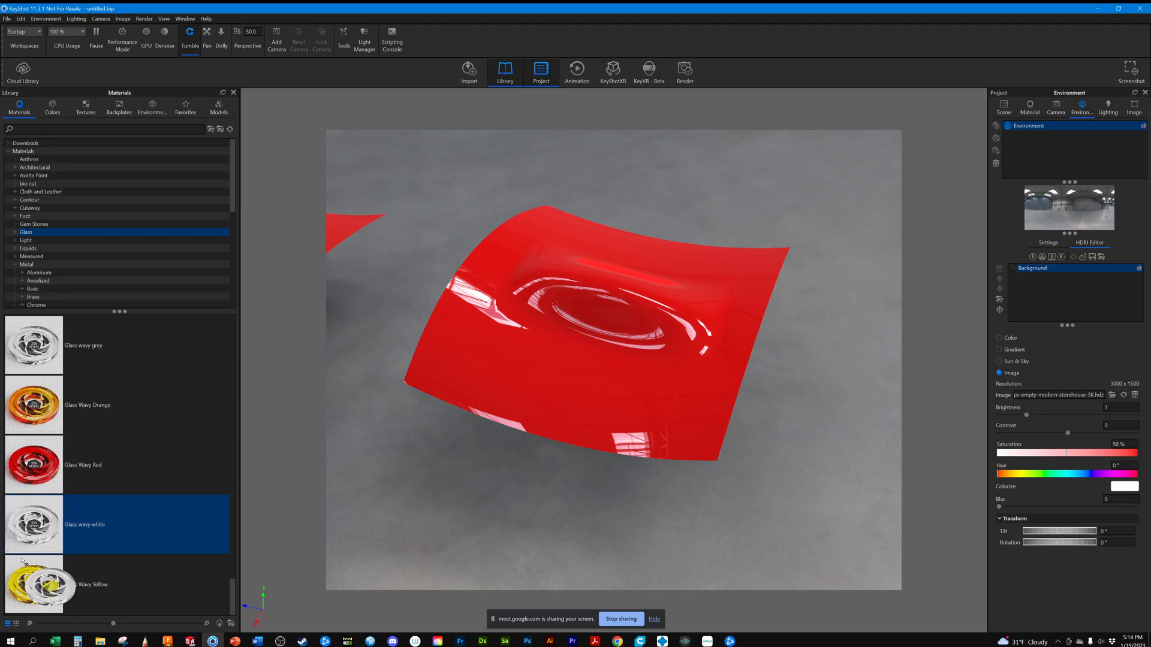
pyautogui.moveTo(22, 561); pyautogui.dragTo(64, 376)
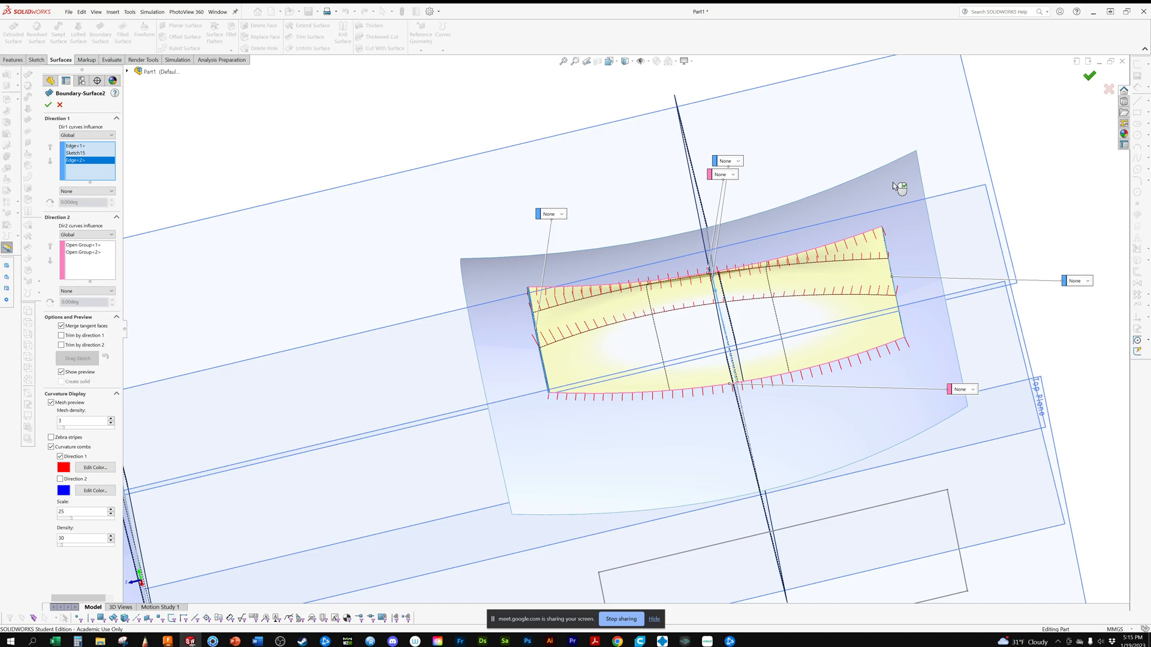
# Return to KeyShot and try the Mold-Tech MT-15567, Pearl White and Mirror glass silver materials on the surface.
pyautogui.hotkey('alt', 'Tab')
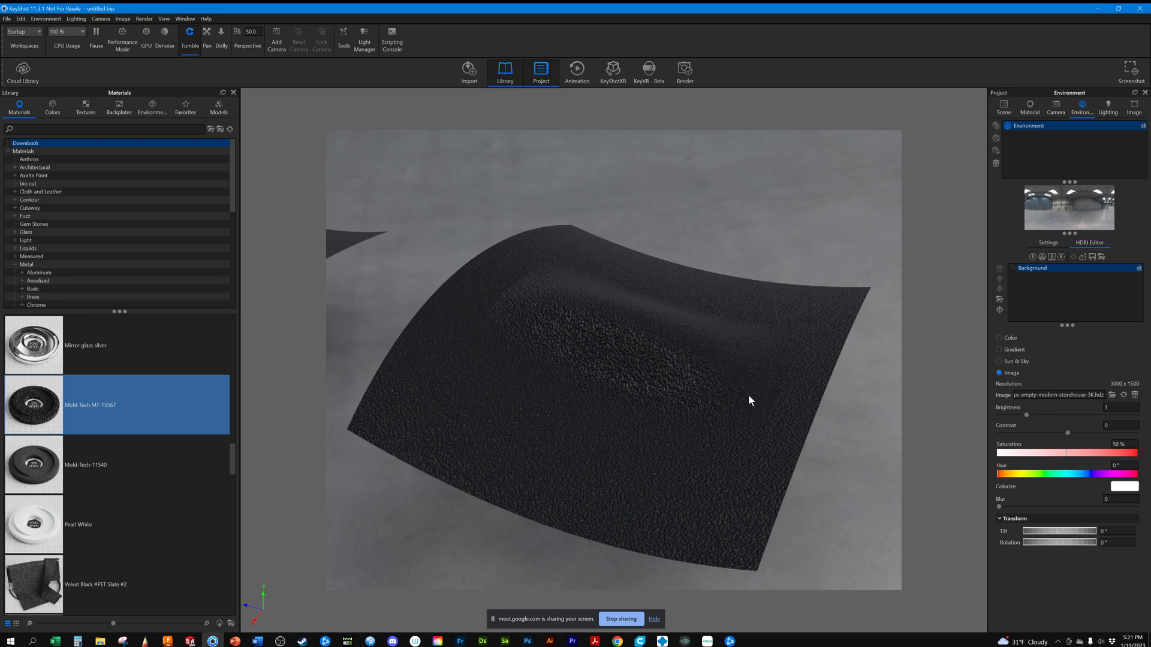
pyautogui.hotkey('alt', 'Tab')
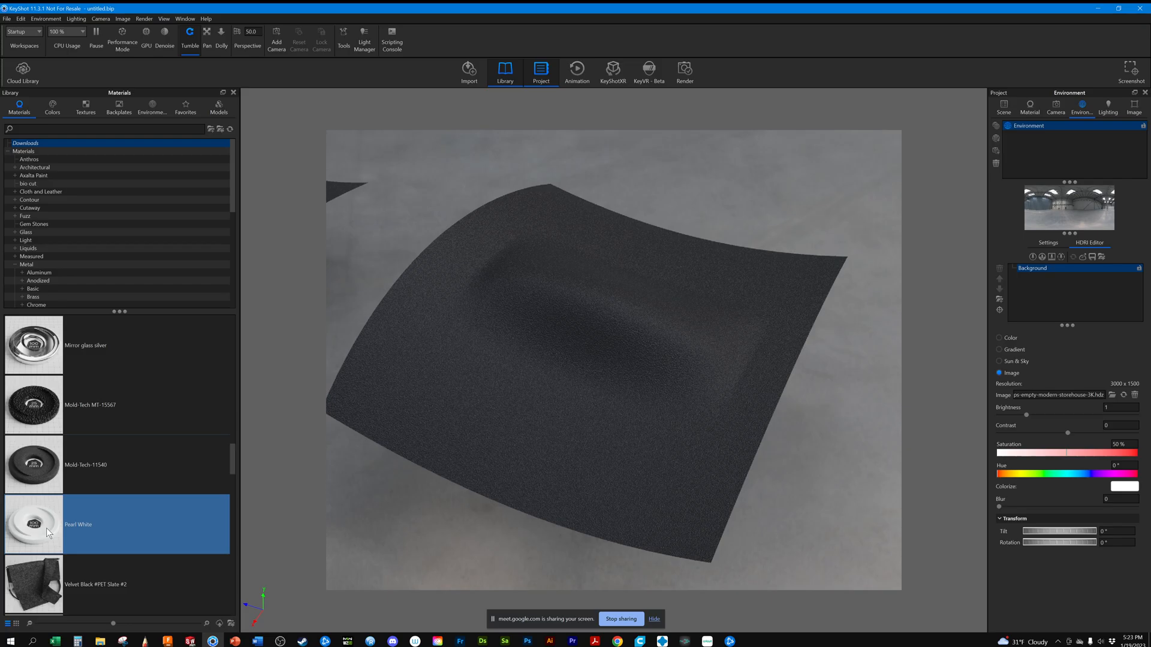
pyautogui.moveTo(111, 344); pyautogui.dragTo(116, 339)
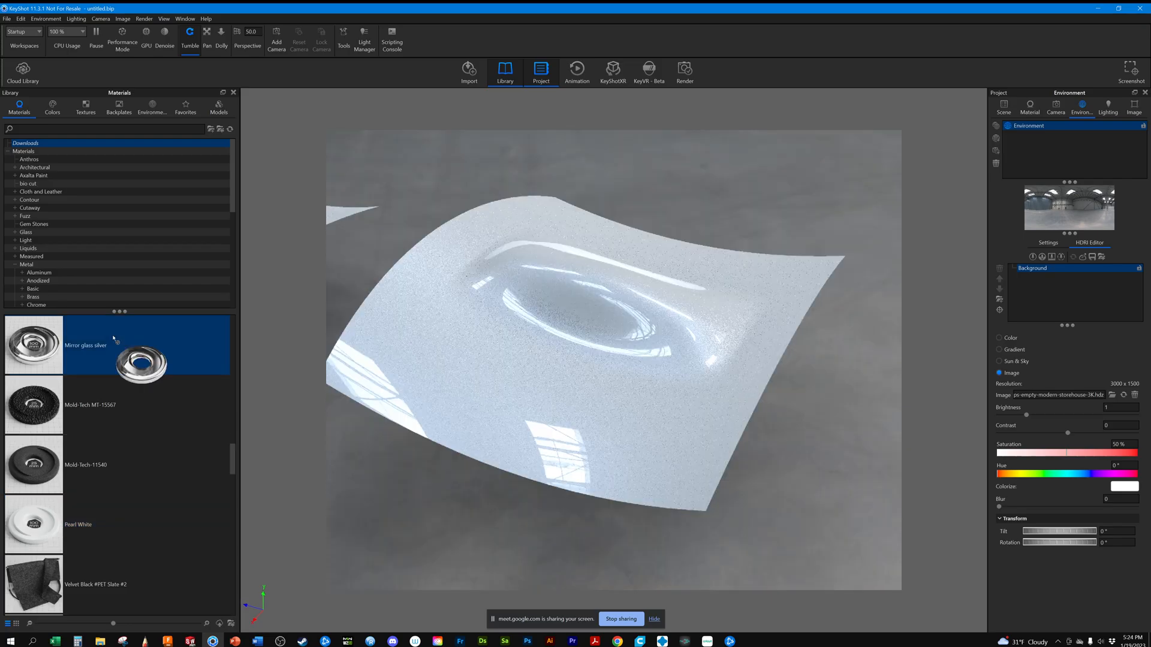